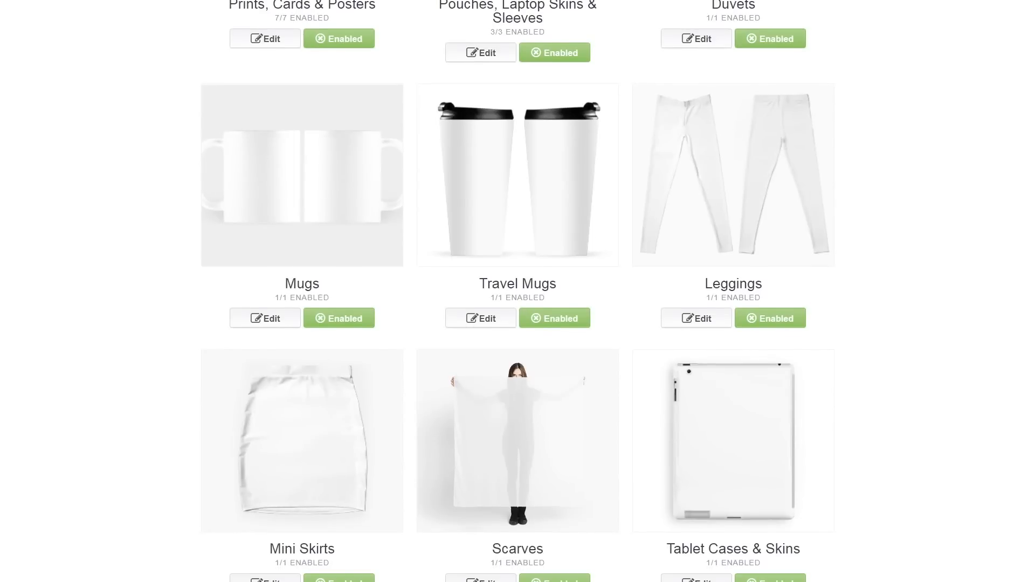
# Step: Disable the Leggings product for this artwork
pyautogui.scroll(-1, 518, 291)
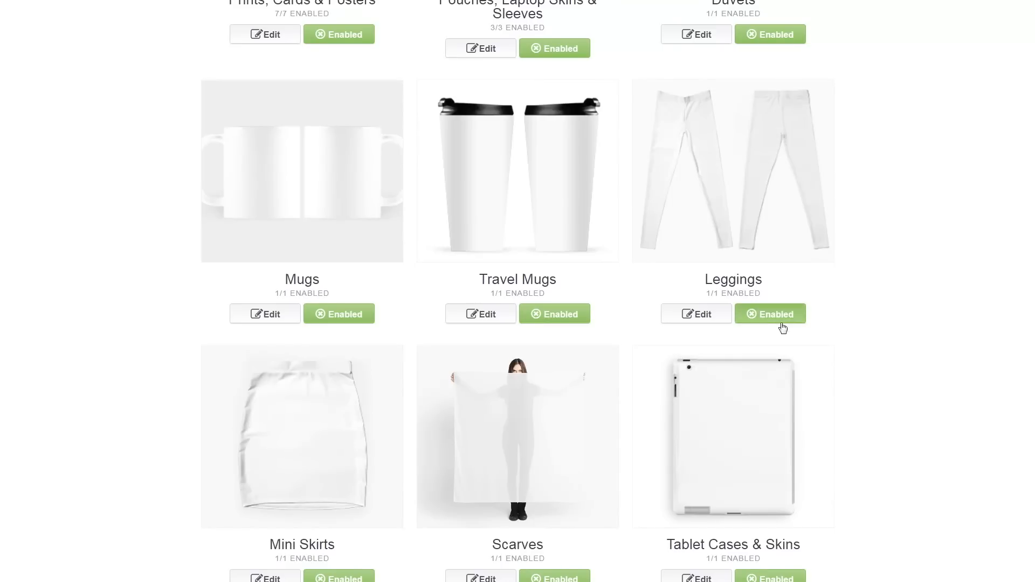
pyautogui.click(765, 317)
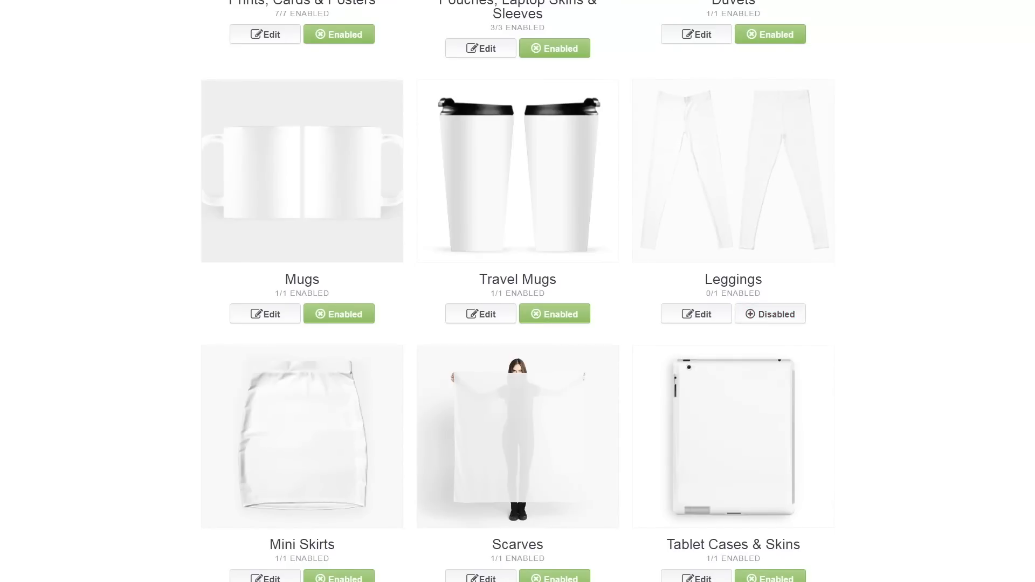
# Step: Look through all the product previews to check how the white PASSIVE OWL design appears on each item
pyautogui.scroll(-7, 789, 294)
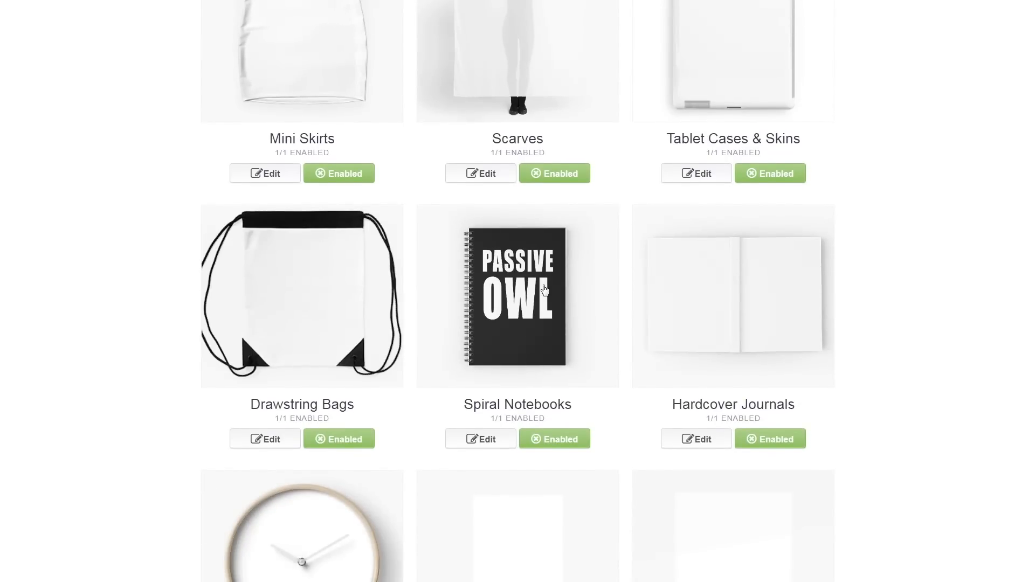
pyautogui.scroll(-2, 545, 290)
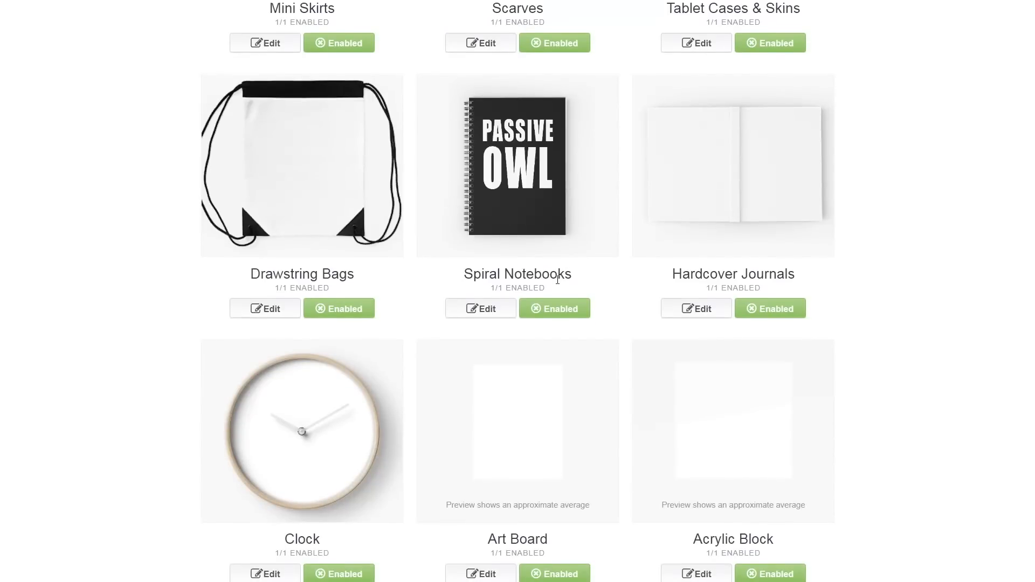
pyautogui.scroll(-4, 558, 280)
pyautogui.scroll(7, 557, 284)
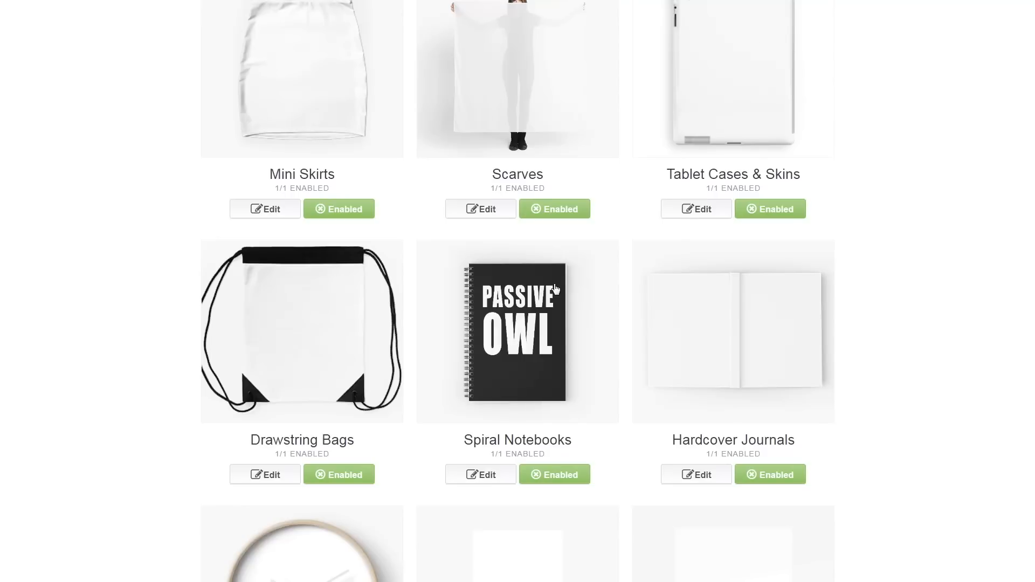
pyautogui.scroll(8, 555, 289)
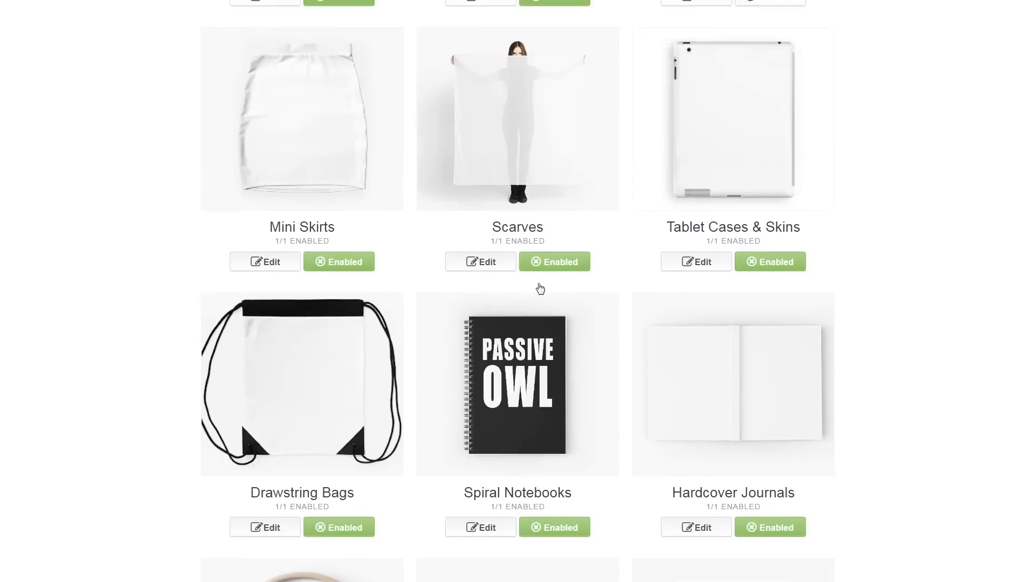
pyautogui.scroll(18, 539, 295)
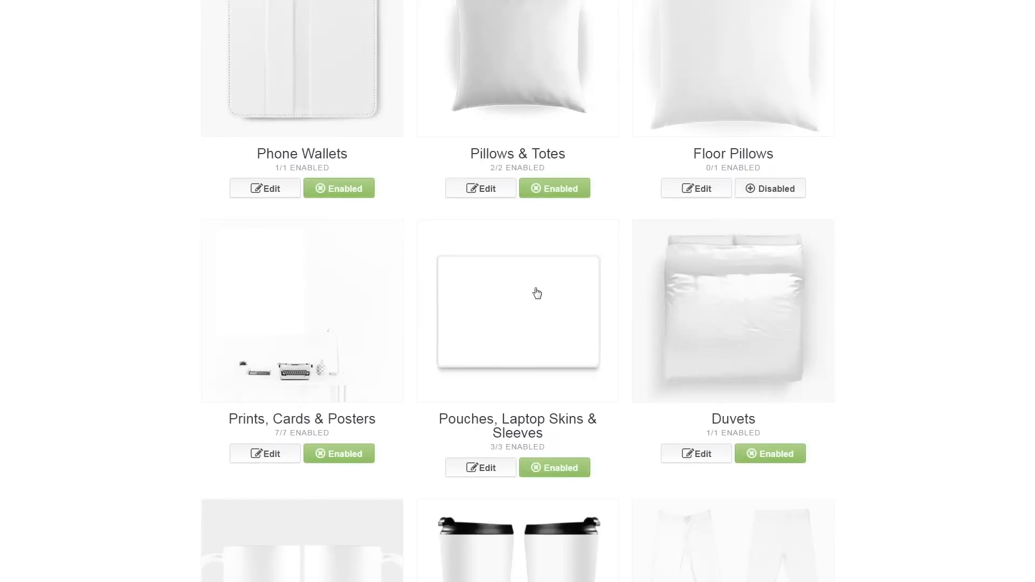
pyautogui.scroll(11, 520, 310)
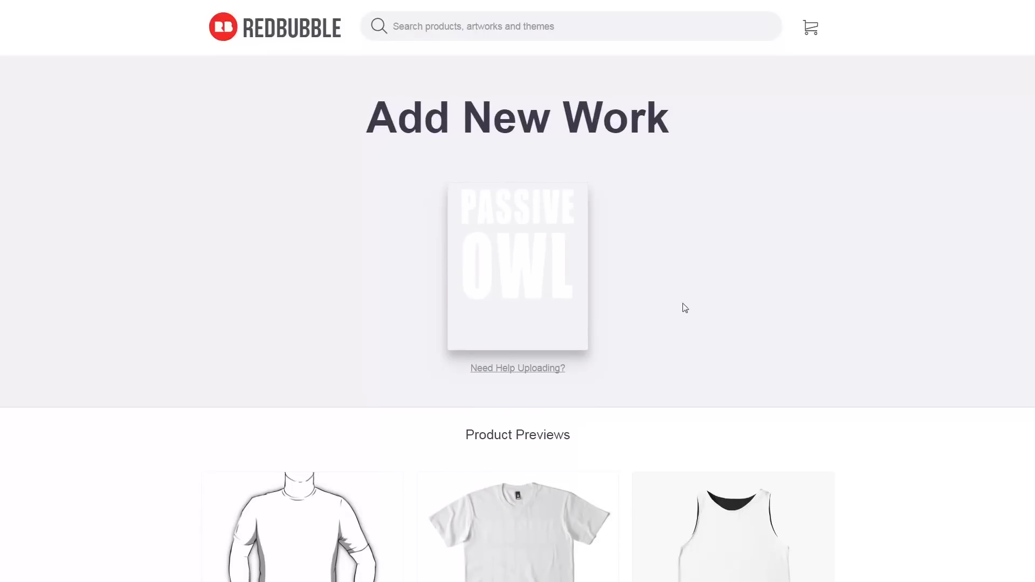
pyautogui.scroll(-13, 683, 307)
pyautogui.scroll(-11, 753, 271)
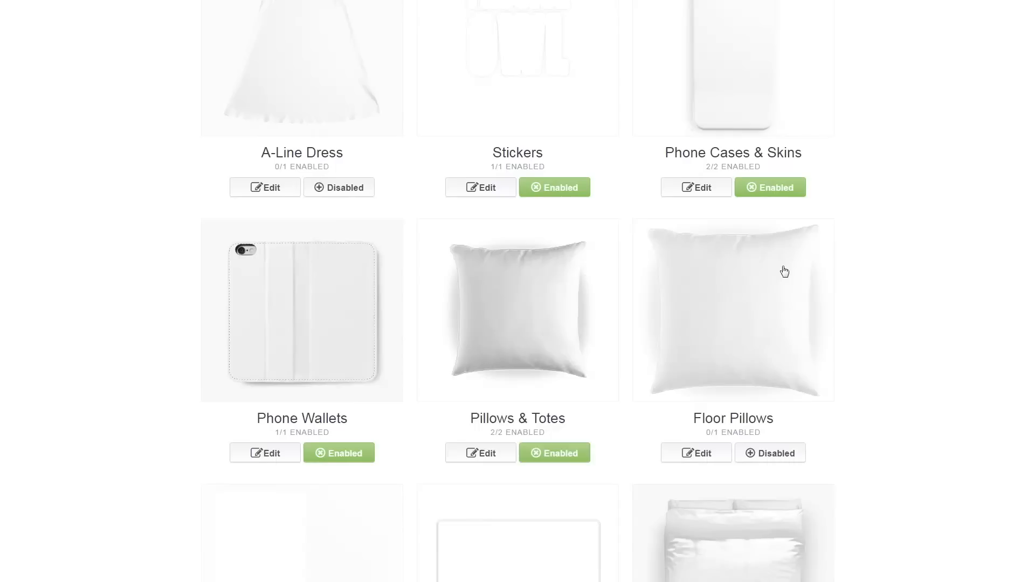
pyautogui.scroll(-8, 884, 235)
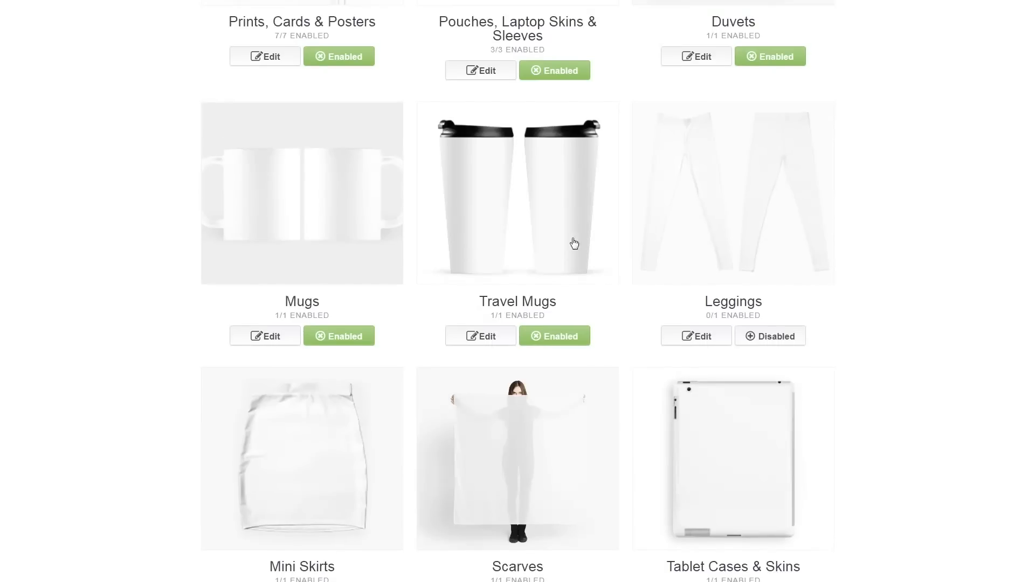
pyautogui.scroll(-9, 905, 261)
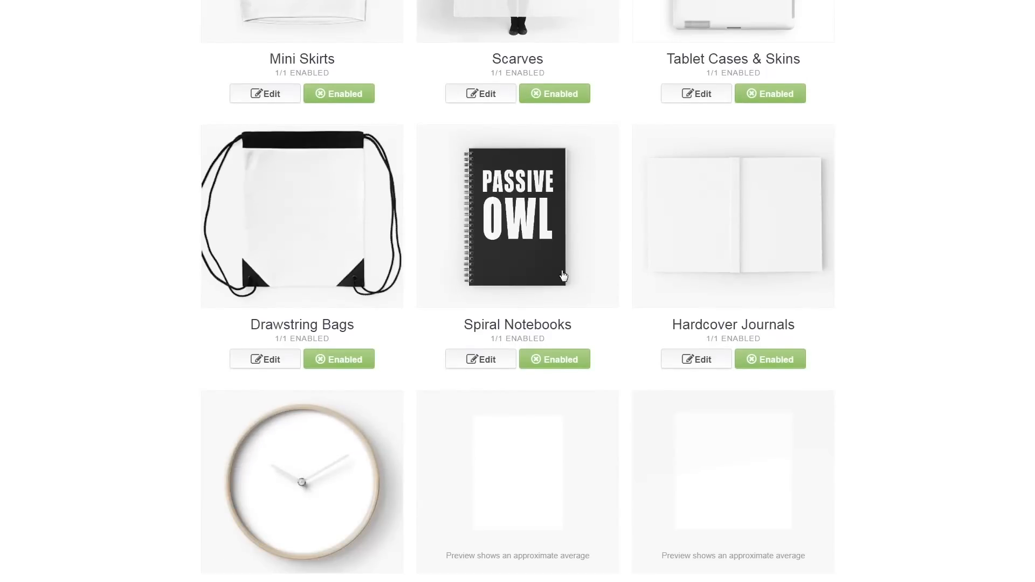
pyautogui.scroll(20, 538, 289)
pyautogui.scroll(20, 509, 290)
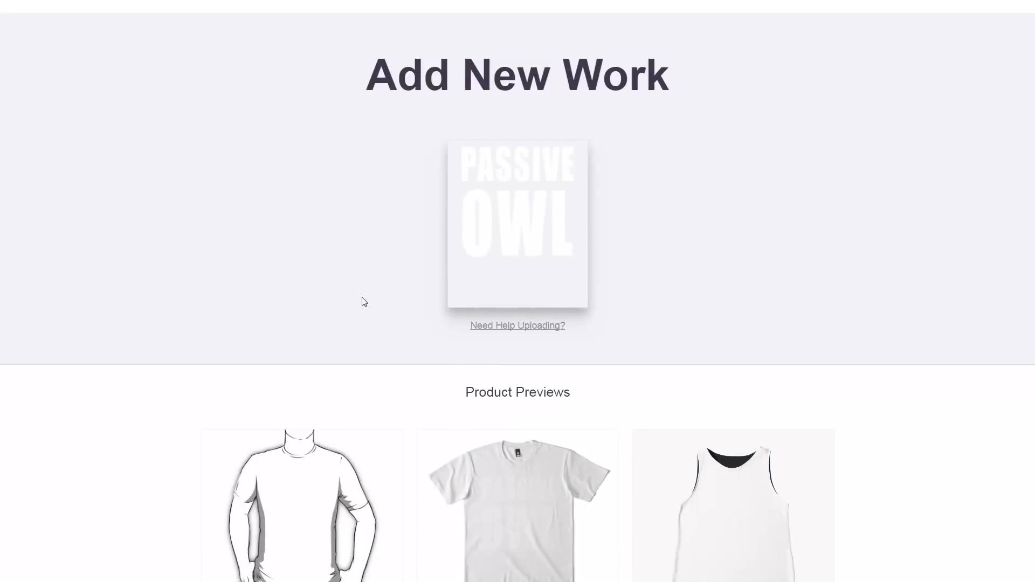
# Step: Open the Standard Print Clothing product for editing
pyautogui.scroll(-4, 364, 302)
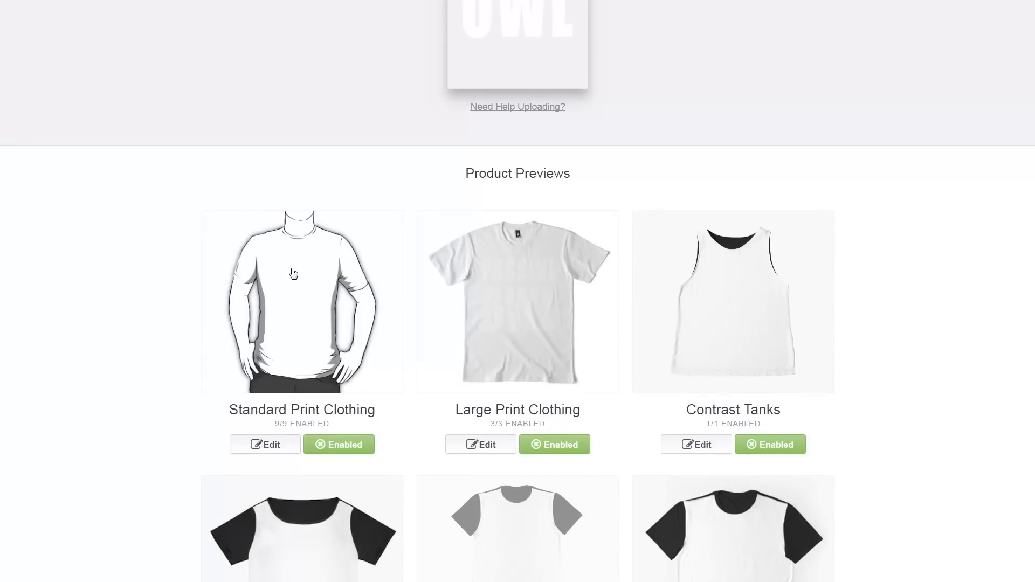
pyautogui.scroll(-2, 294, 267)
pyautogui.click(304, 218)
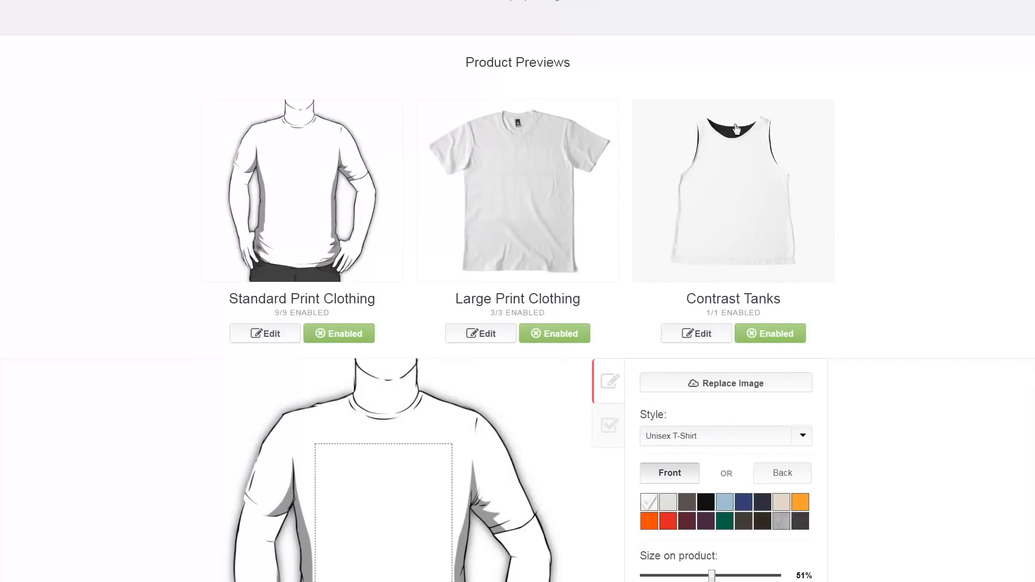
# Step: Set the Unisex T-Shirt colour to black so the white design stands out
pyautogui.scroll(7, 538, 130)
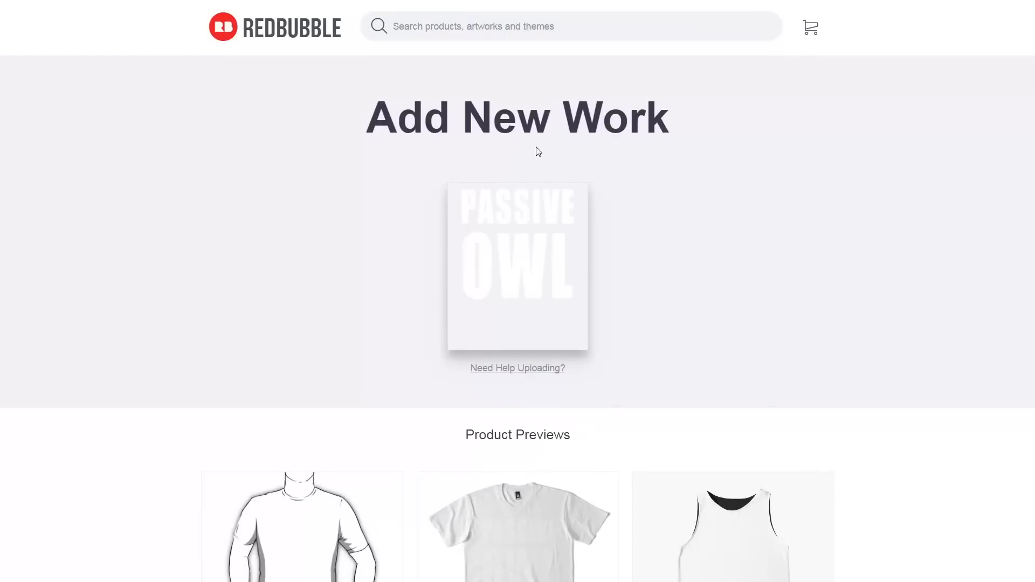
pyautogui.scroll(-2, 537, 150)
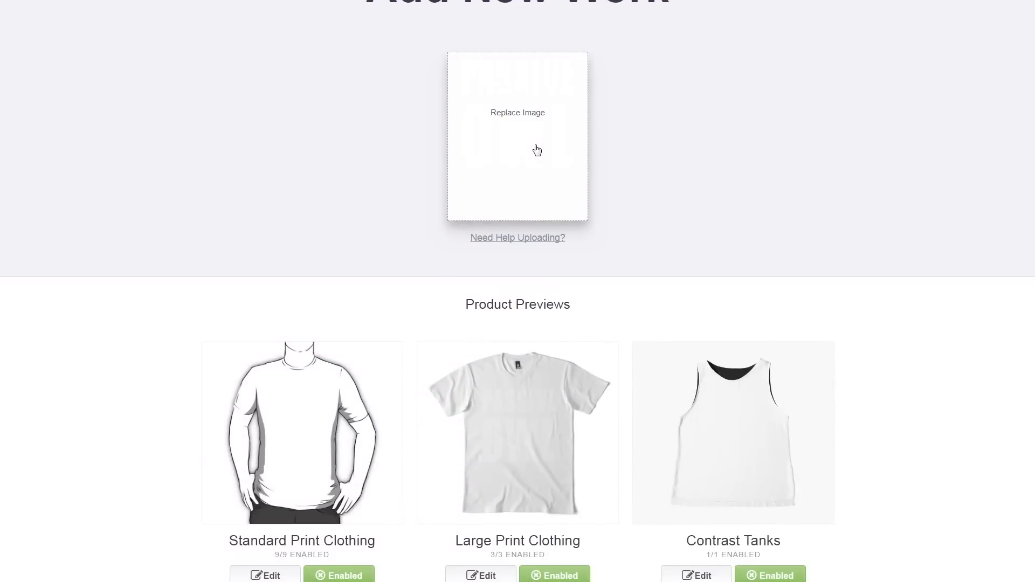
pyautogui.scroll(-3, 537, 150)
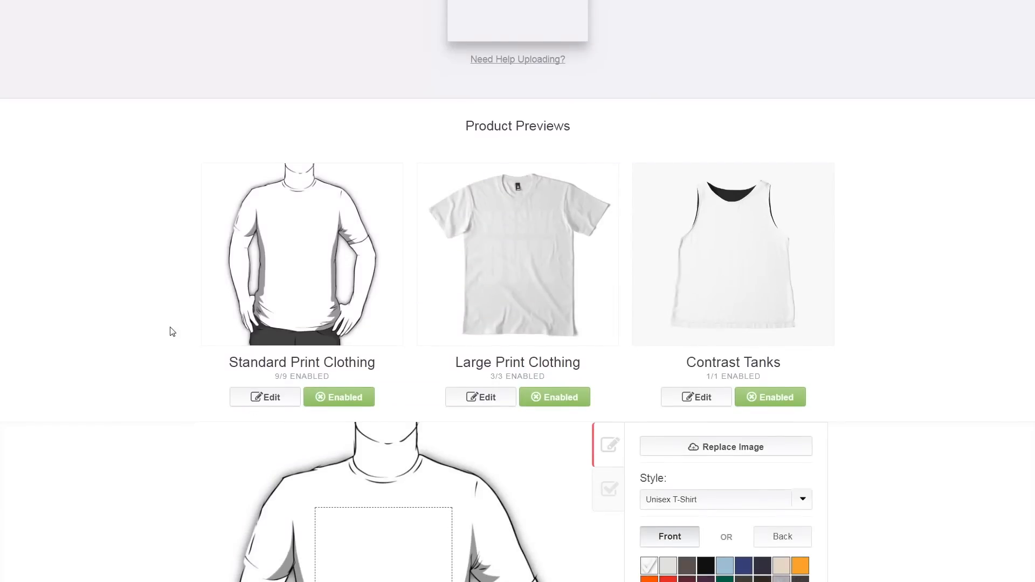
pyautogui.scroll(-2, 170, 332)
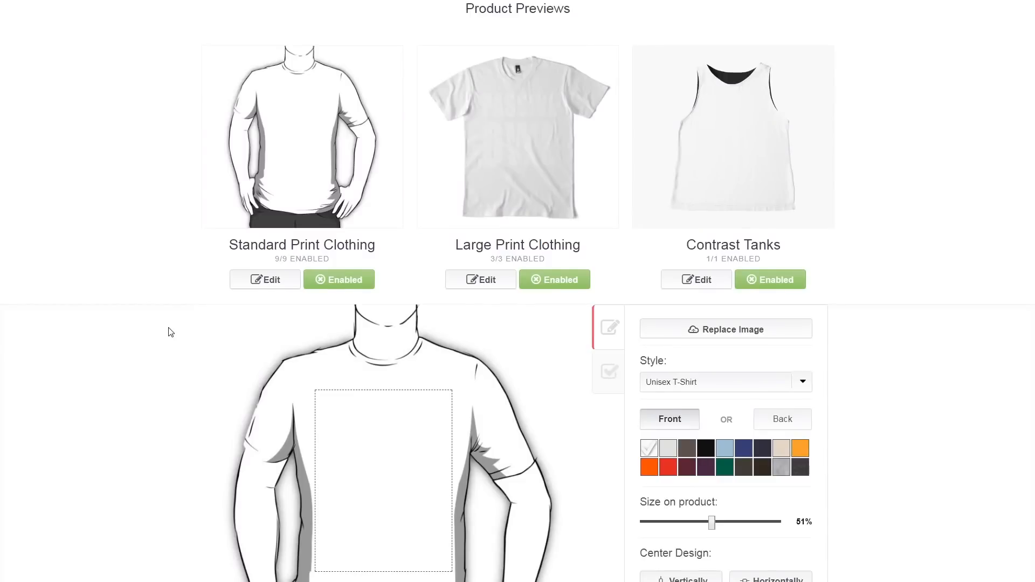
pyautogui.scroll(1, 171, 331)
pyautogui.scroll(-1, 169, 334)
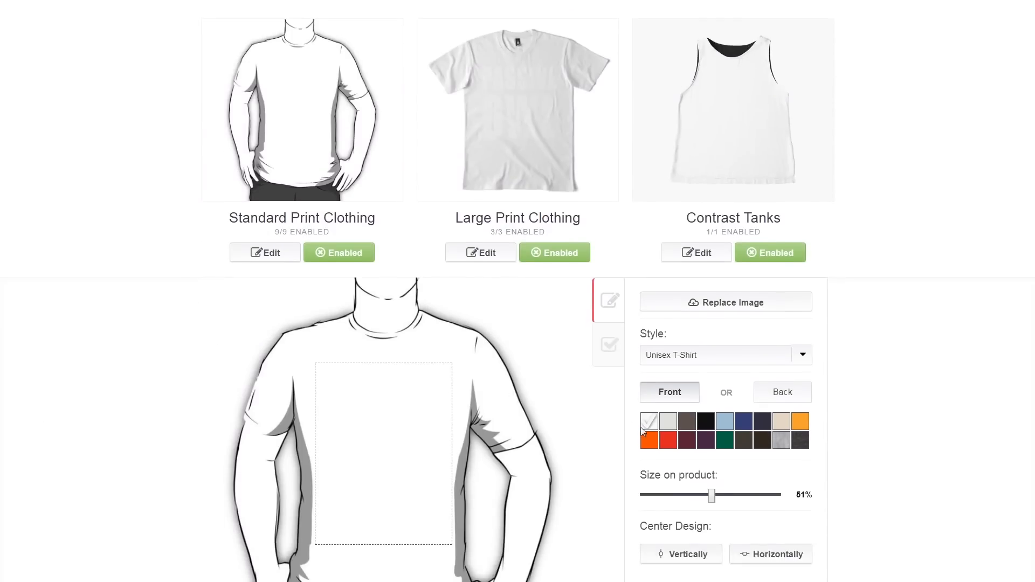
pyautogui.click(704, 421)
pyautogui.scroll(-1, 628, 399)
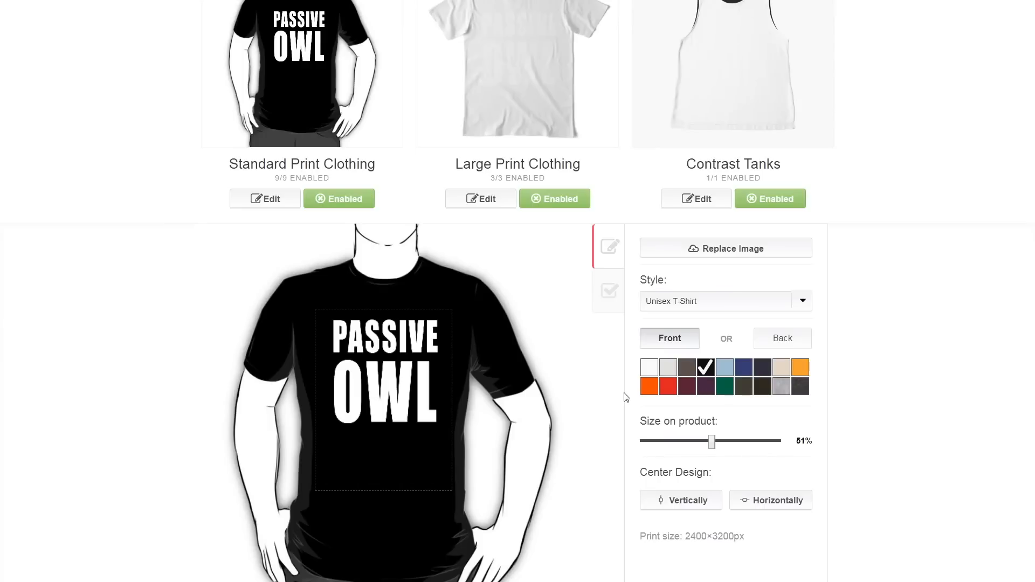
# Step: Try the T-shirt in navy and dark purple, and switch it back to black
pyautogui.click(766, 370)
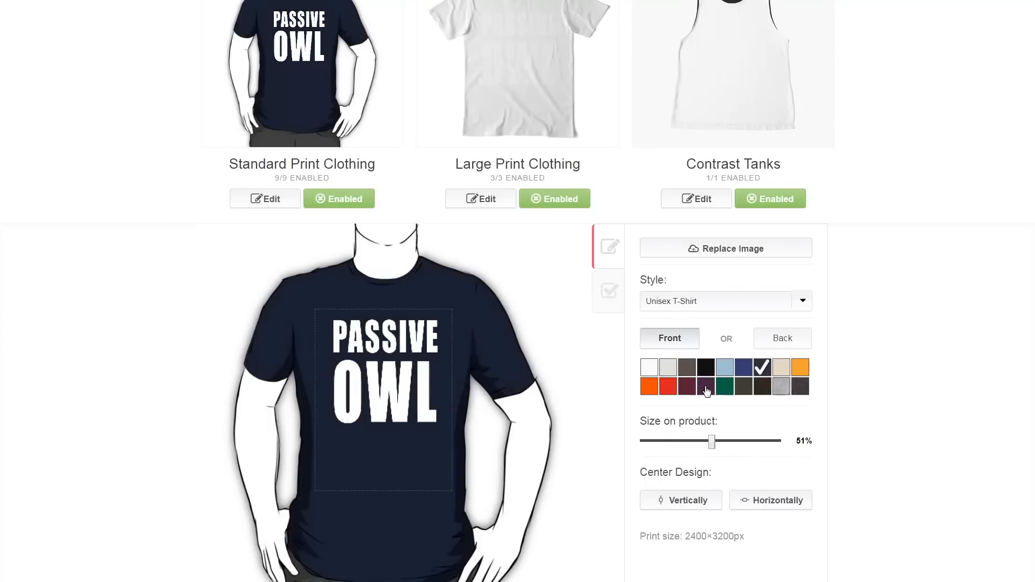
pyautogui.click(706, 387)
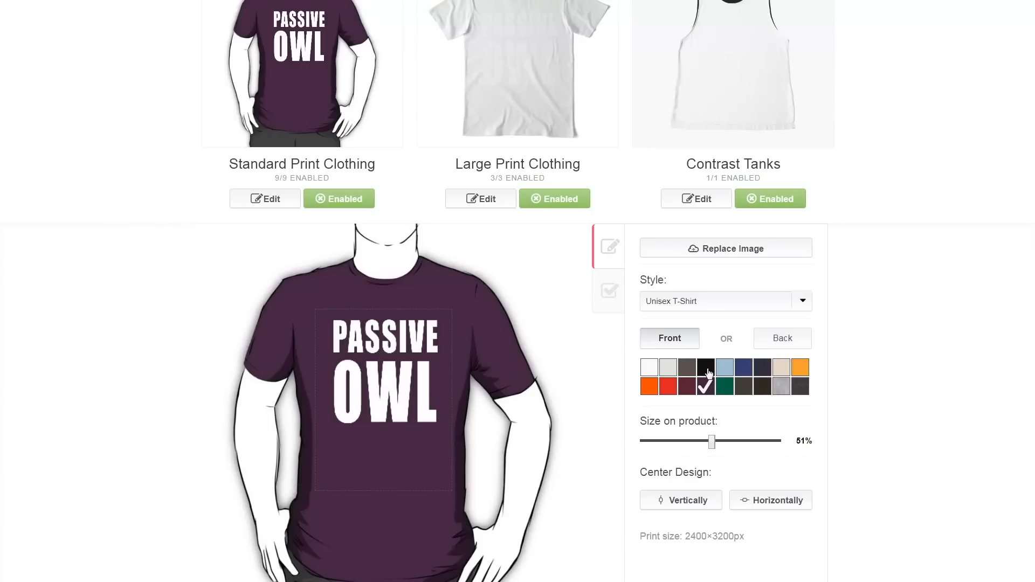
pyautogui.click(707, 369)
pyautogui.scroll(1, 710, 377)
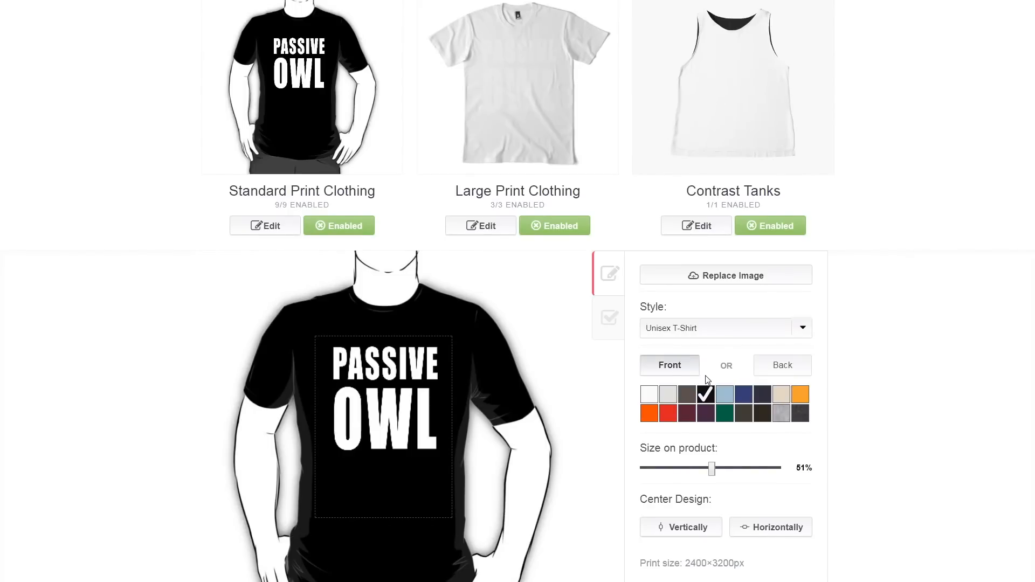
# Step: Shift the PASSIVE OWL design slightly left and down within the upper part of the T-shirt's print area
pyautogui.scroll(-1, 370, 299)
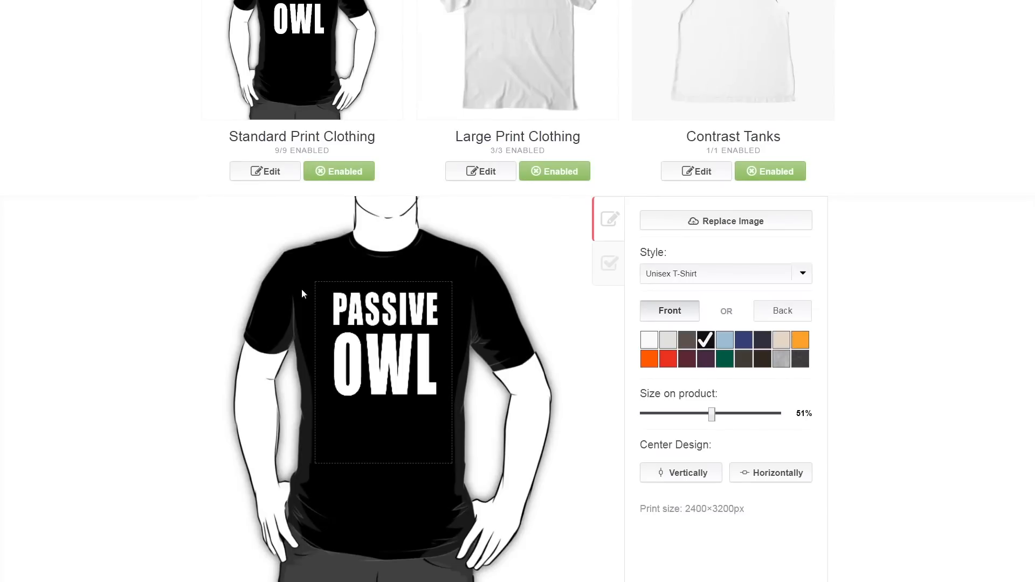
pyautogui.scroll(1, 371, 453)
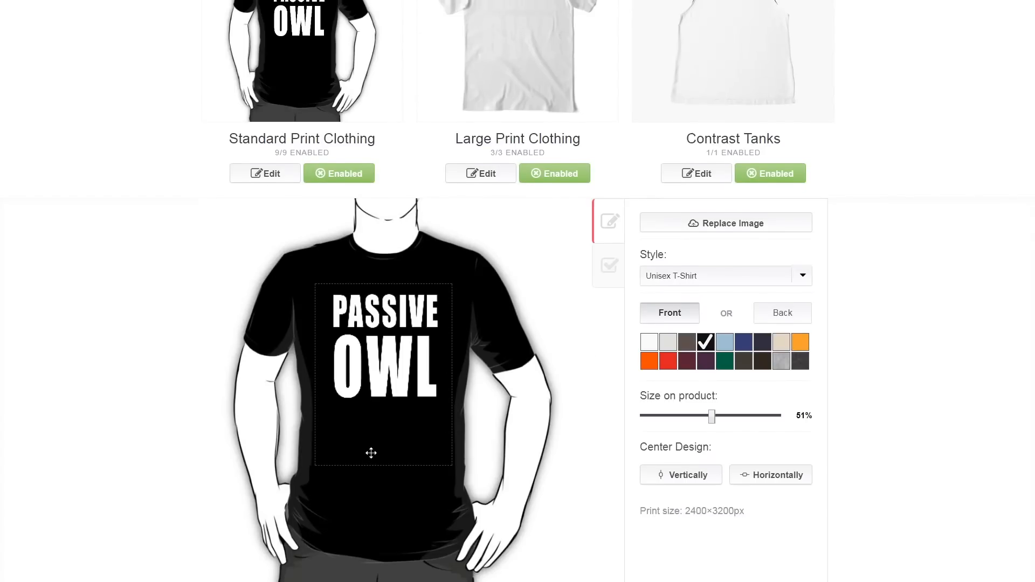
pyautogui.moveTo(394, 441); pyautogui.dragTo(358, 381)
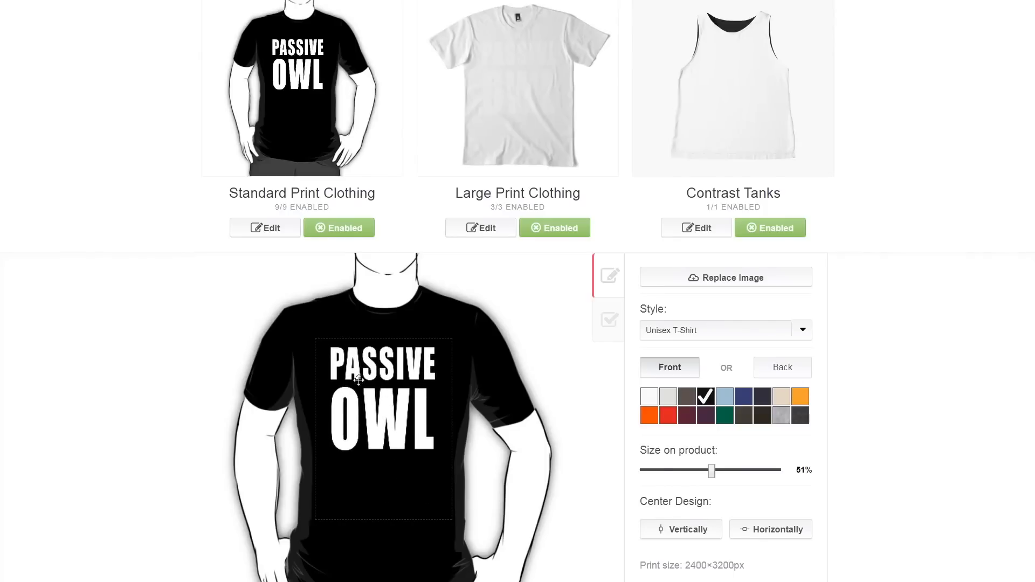
pyautogui.scroll(-2, 407, 445)
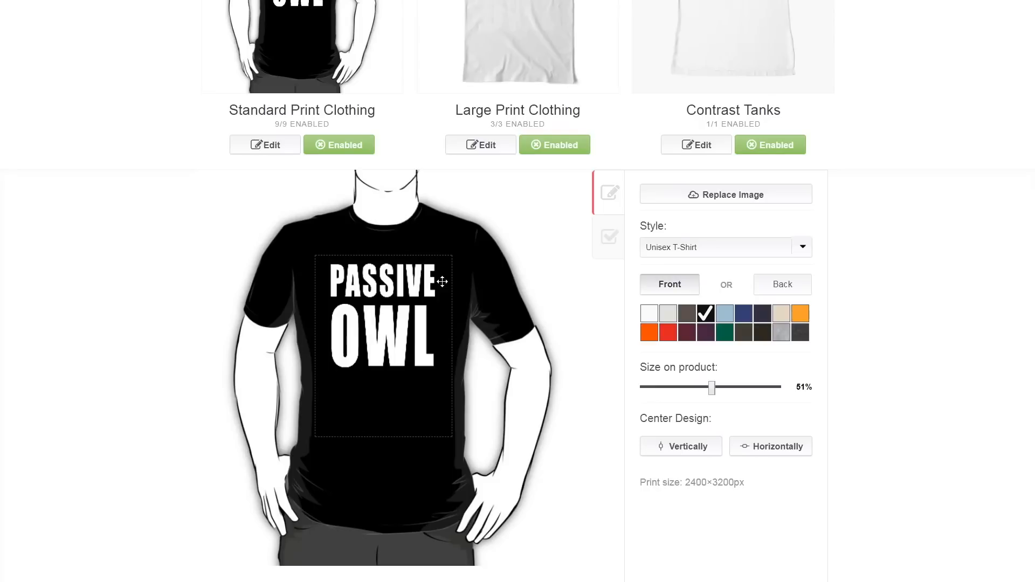
pyautogui.scroll(1, 458, 315)
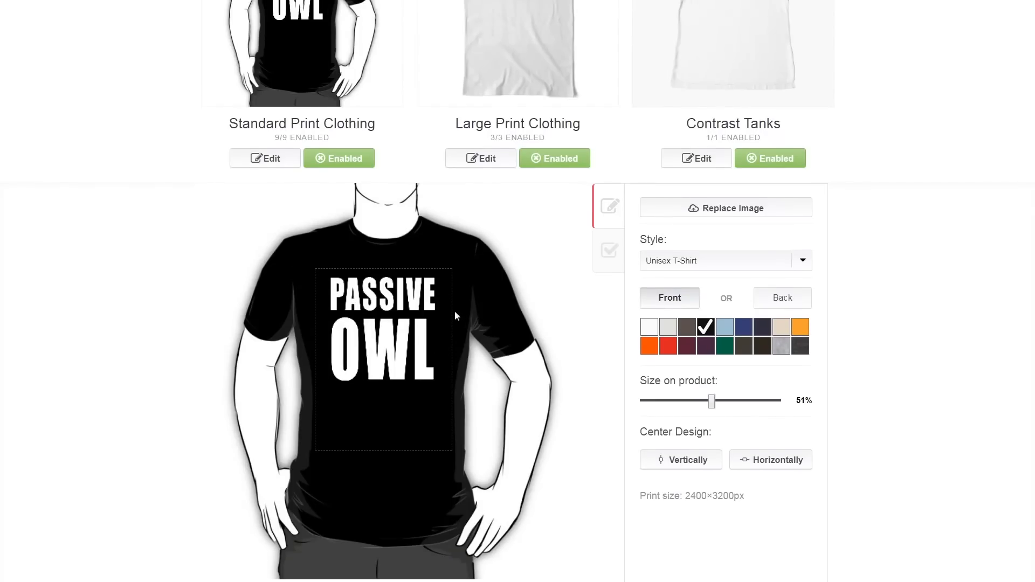
pyautogui.scroll(1, 457, 310)
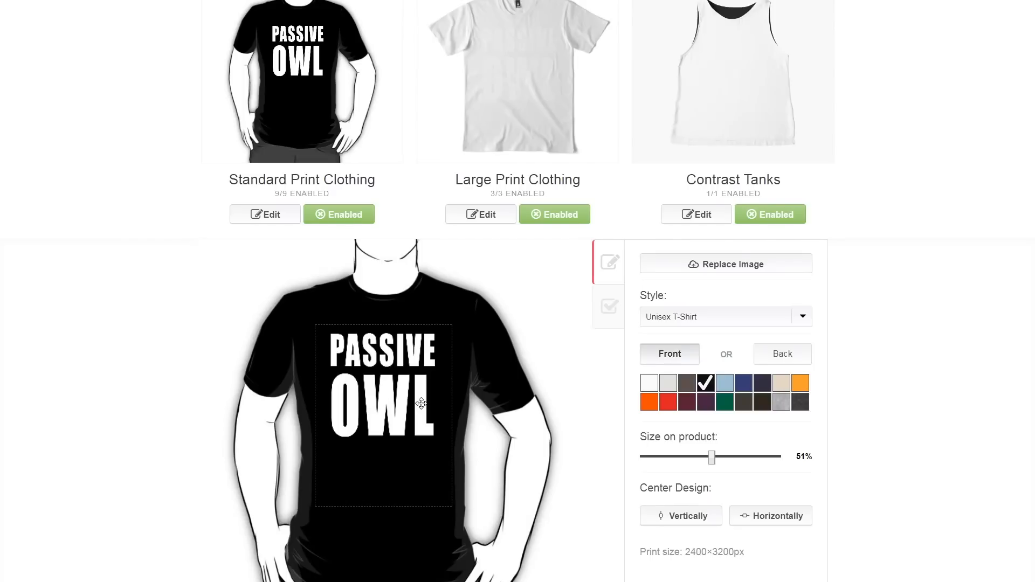
pyautogui.moveTo(414, 392); pyautogui.dragTo(414, 395)
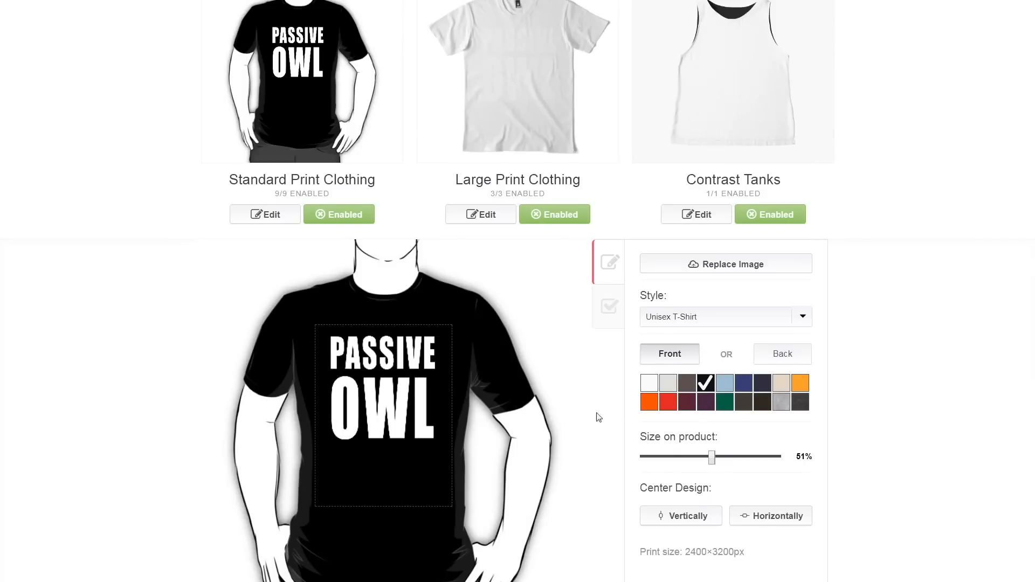
# Step: Try a 65% design size, set it to 50%, and reposition the design near the top of the T-shirt's print area
pyautogui.scroll(-1, 711, 438)
pyautogui.moveTo(710, 440); pyautogui.dragTo(731, 444)
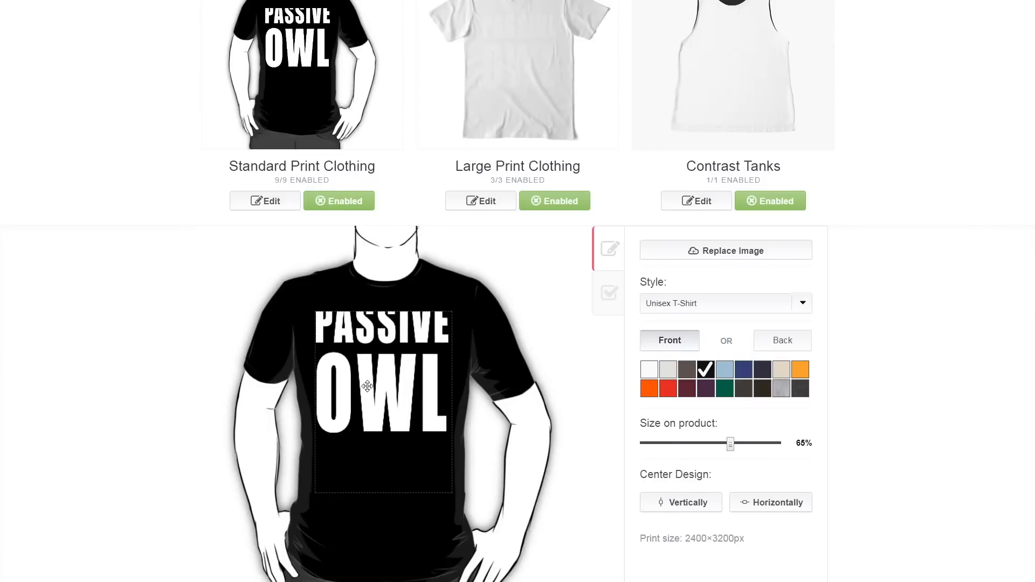
pyautogui.click(722, 444)
pyautogui.moveTo(722, 446); pyautogui.dragTo(707, 447)
pyautogui.moveTo(421, 389); pyautogui.dragTo(422, 376)
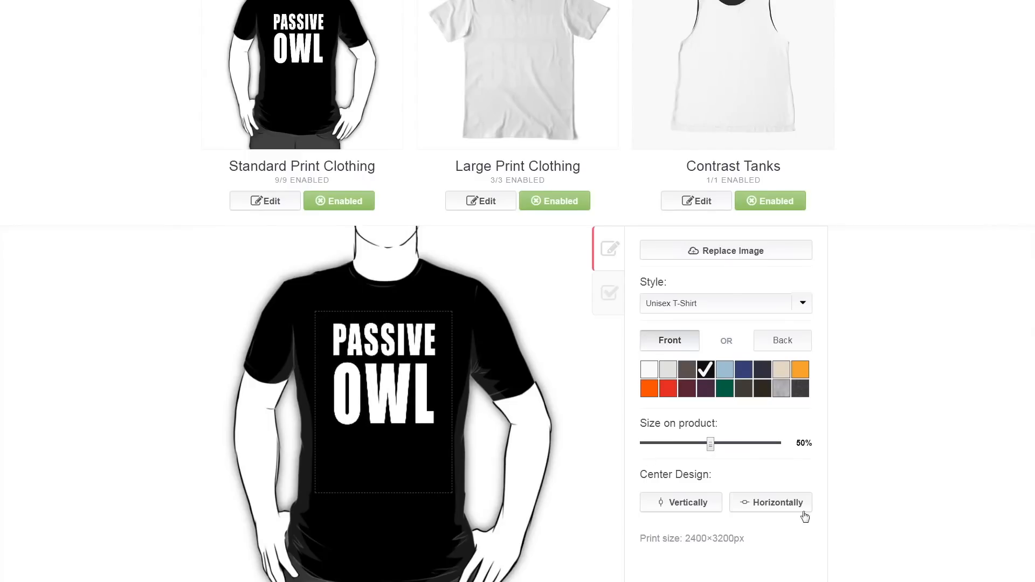
# Step: Open the availability and markup settings for Standard Print Clothing
pyautogui.scroll(-1, 658, 485)
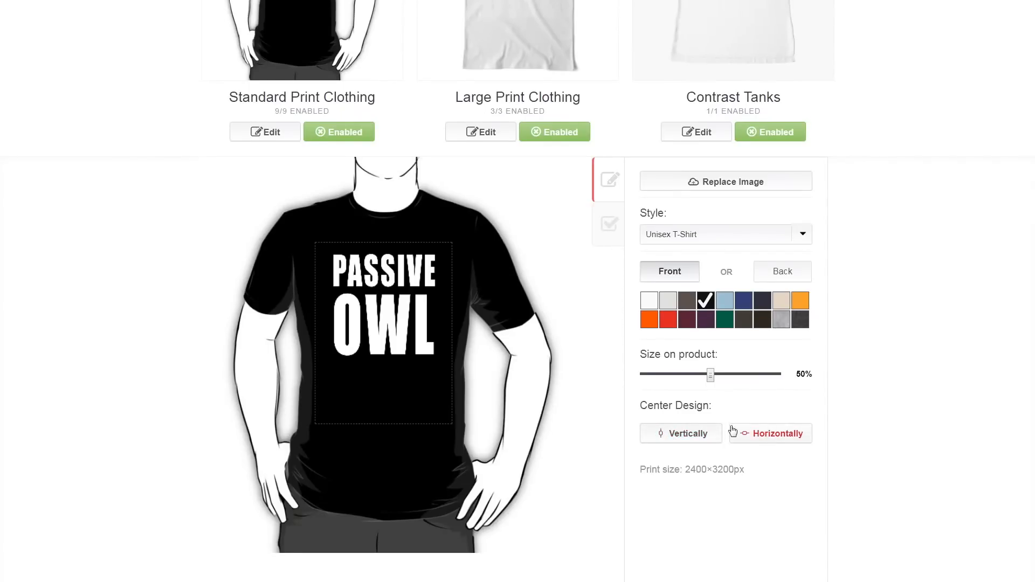
pyautogui.scroll(1, 678, 435)
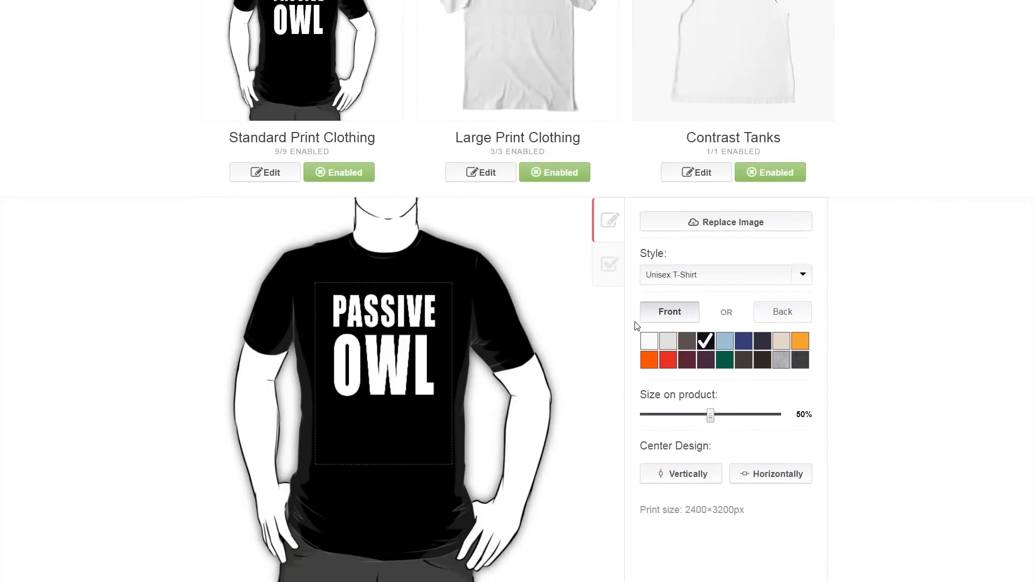
pyautogui.click(610, 267)
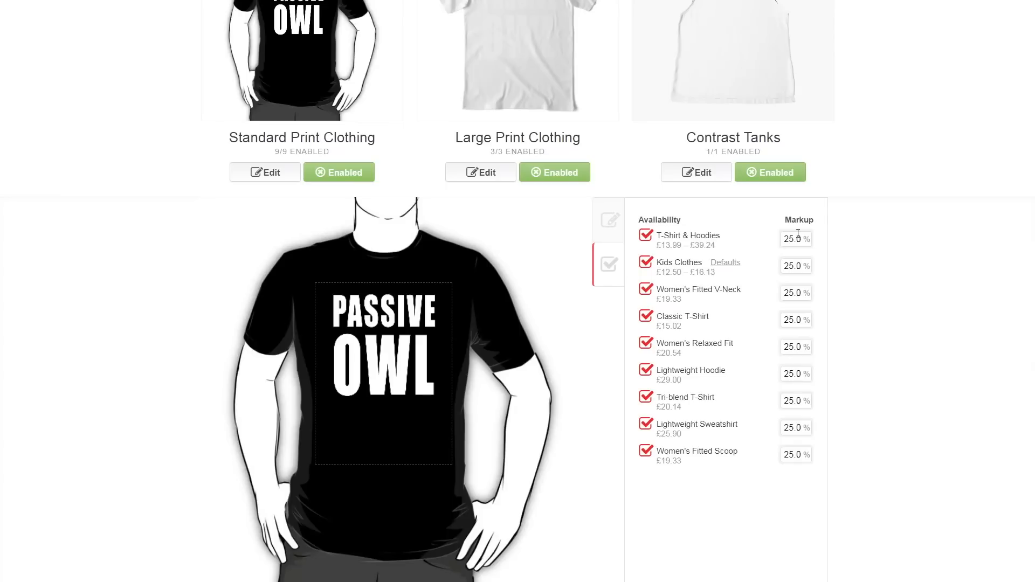
# Step: Try disabling Kids Clothes, enable it again, and open the T-Shirt & Hoodies markup for editing
pyautogui.click(645, 262)
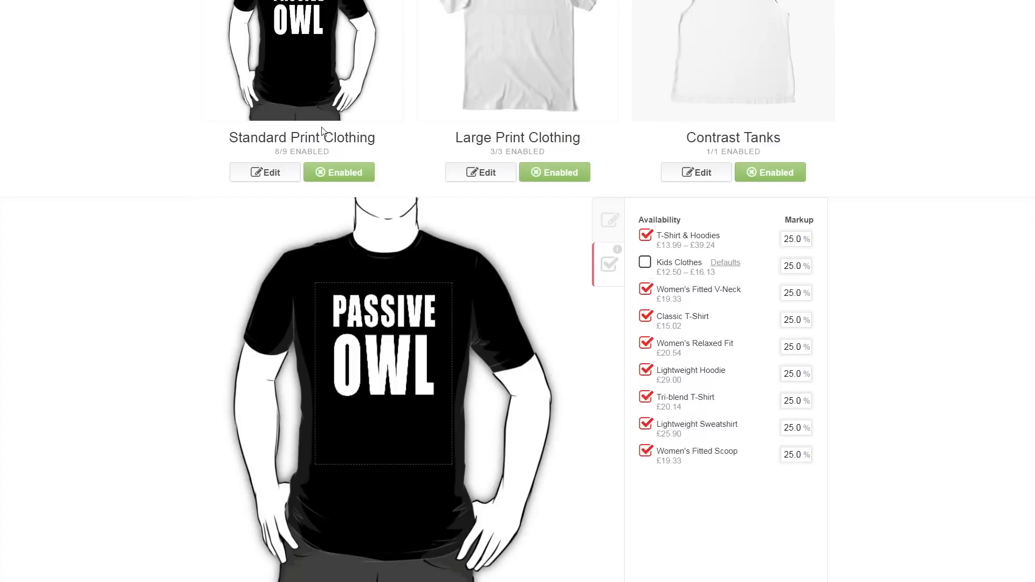
pyautogui.click(645, 264)
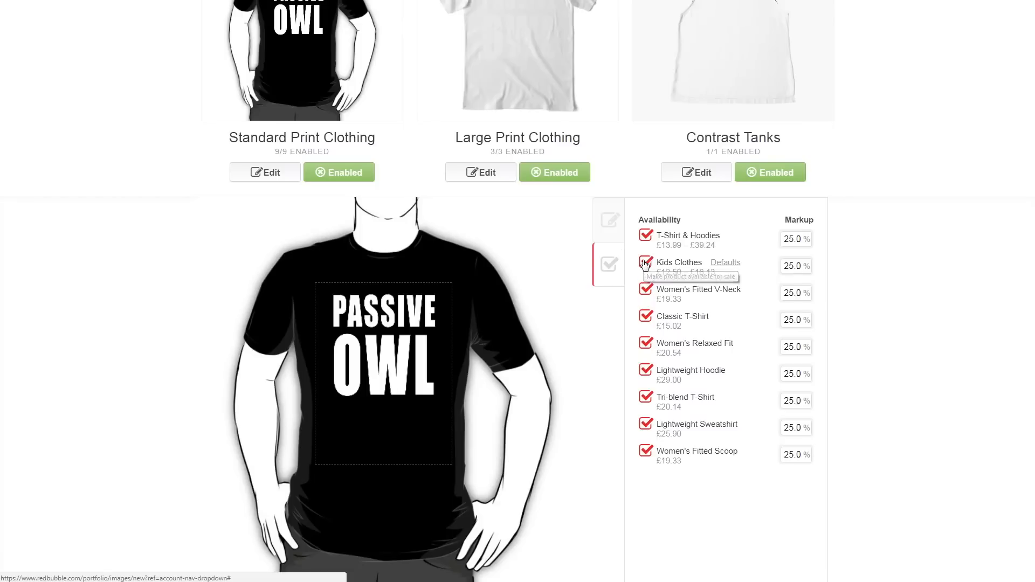
pyautogui.doubleClick(787, 237)
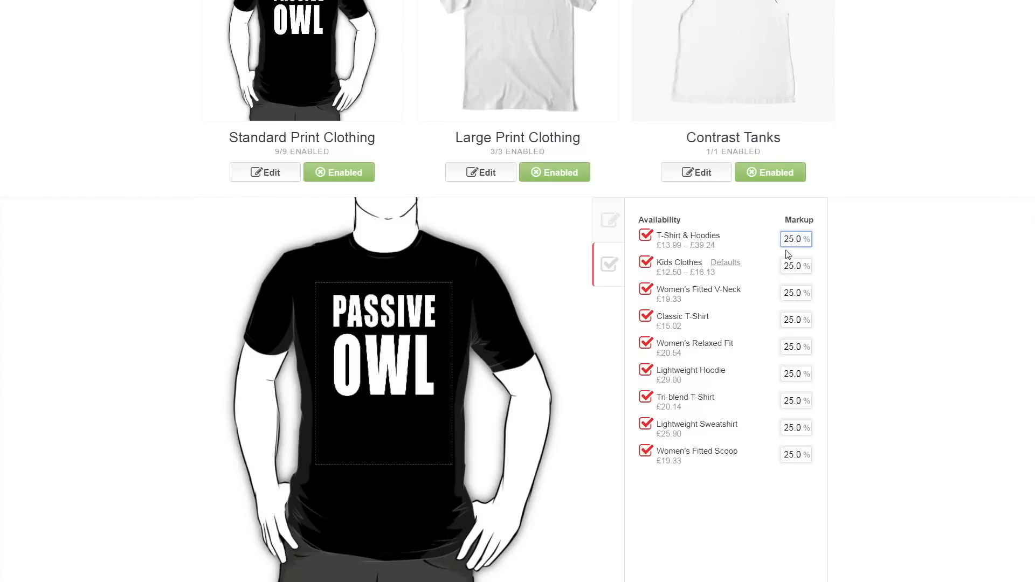
# Step: Return to the Standard Print Clothing design settings and switch the preview style to Women's T-Shirt
pyautogui.scroll(-2, 776, 280)
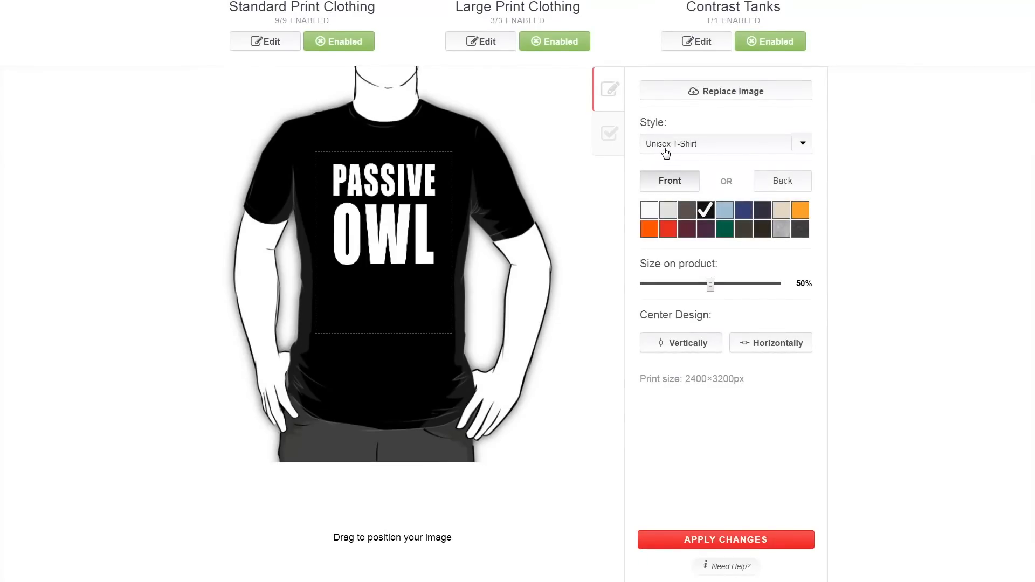
pyautogui.scroll(3, 667, 170)
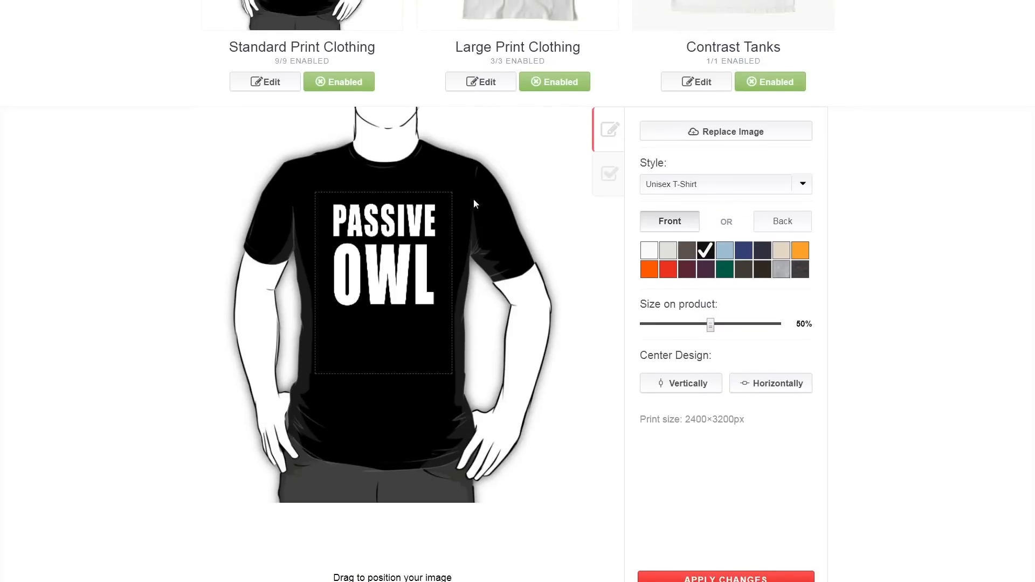
pyautogui.scroll(-1, 711, 300)
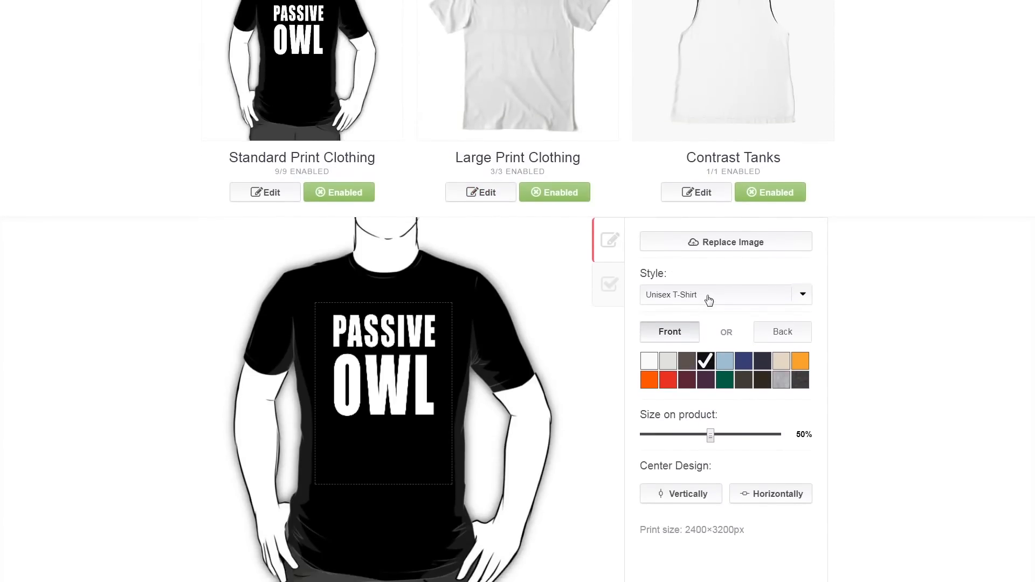
pyautogui.click(709, 300)
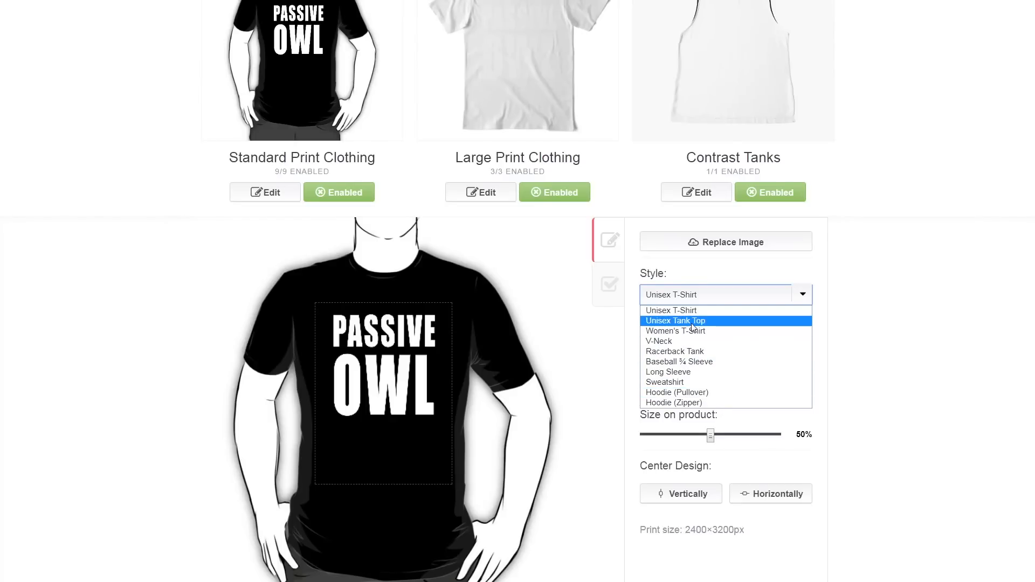
pyautogui.click(695, 332)
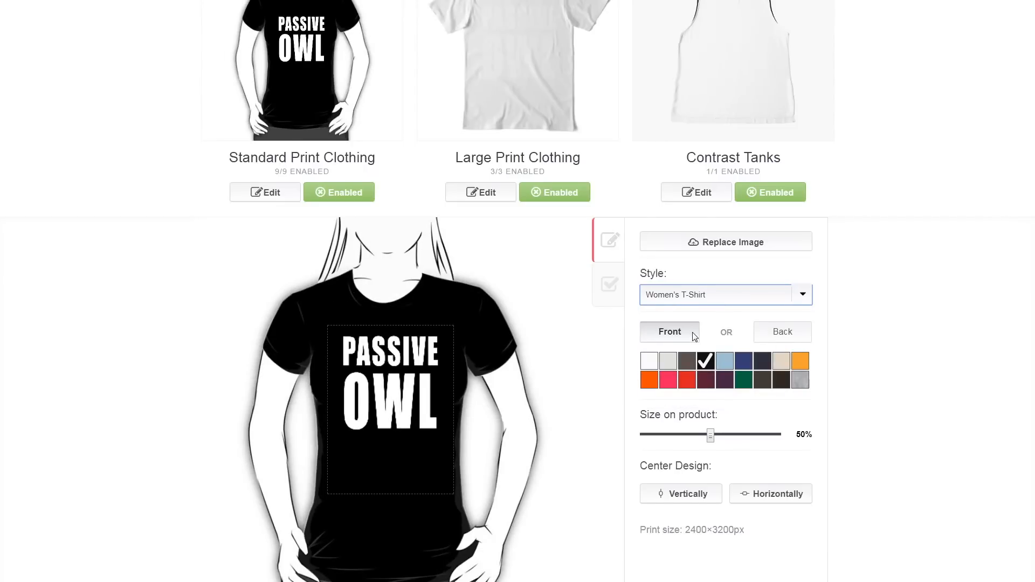
pyautogui.click(669, 296)
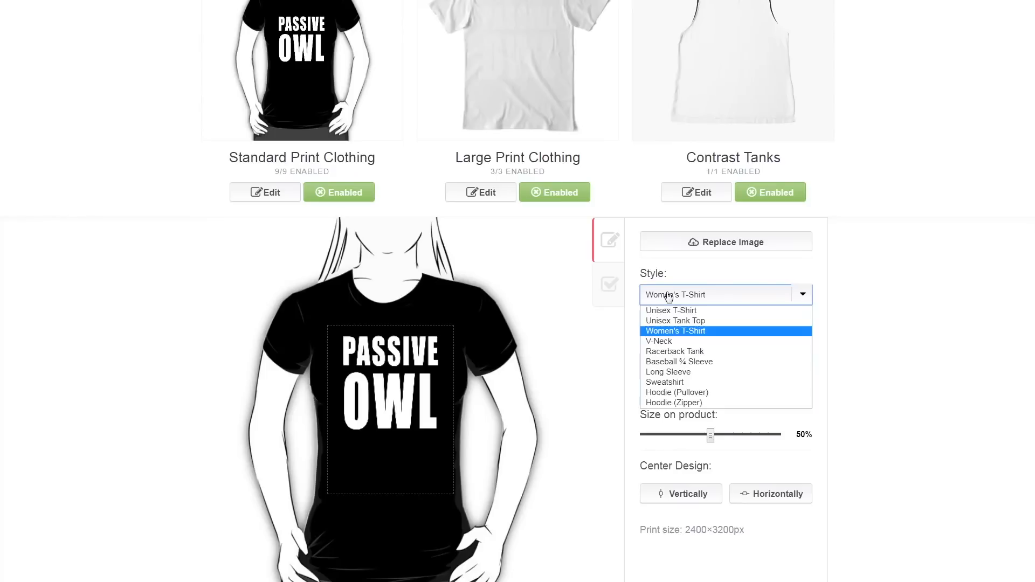
pyautogui.click(690, 332)
# Step: Shift the PASSIVE OWL design slightly down on the Women's T-Shirt and apply the changes to Standard Print Clothing
pyautogui.moveTo(419, 387); pyautogui.dragTo(420, 366)
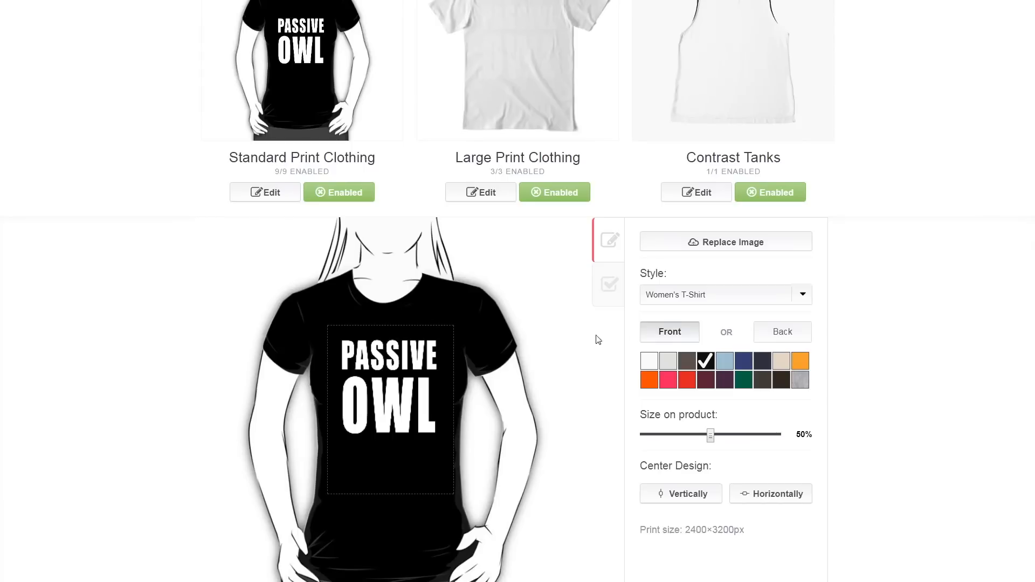
pyautogui.click(705, 293)
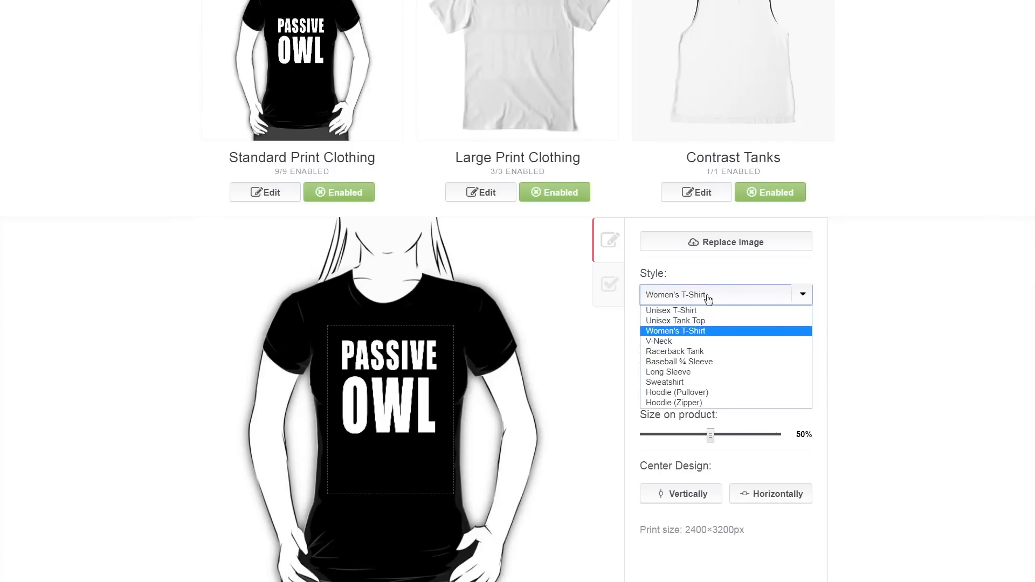
pyautogui.click(707, 296)
pyautogui.scroll(-3, 837, 361)
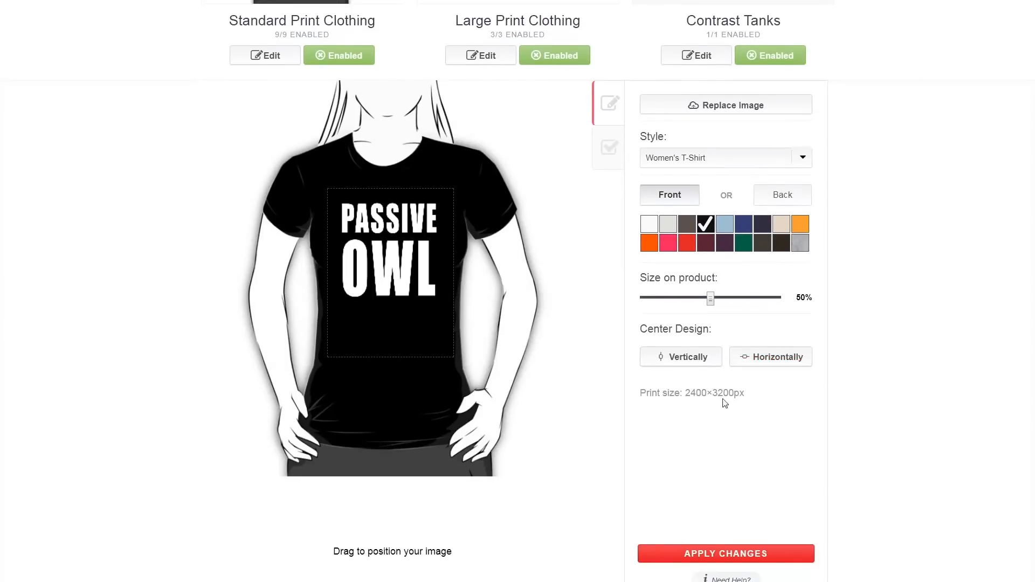
pyautogui.click(737, 554)
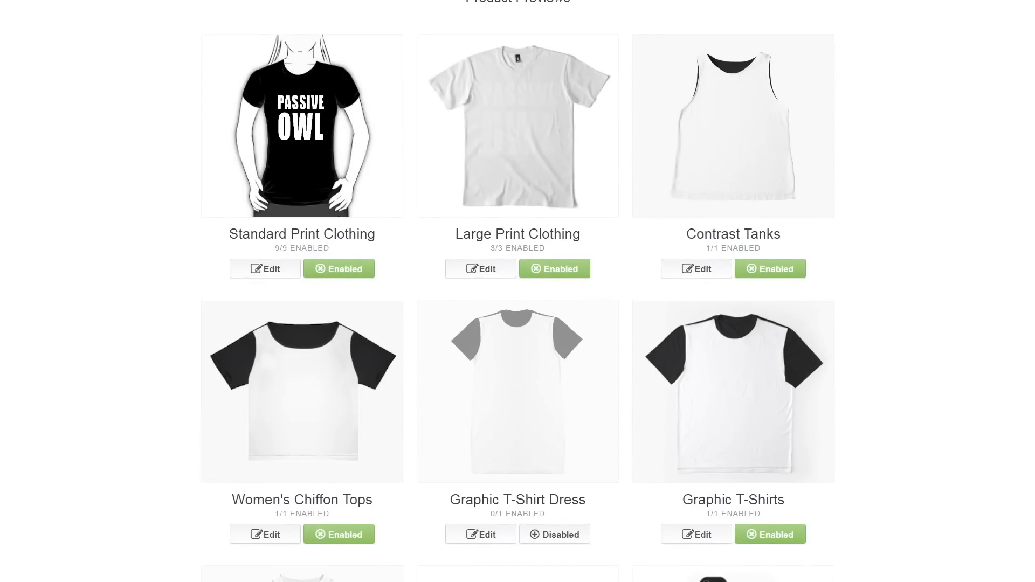
# Step: Open Large Print Clothing for editing and set the Men's Premium T-Shirt's default colour to Heather Grey
pyautogui.click(510, 151)
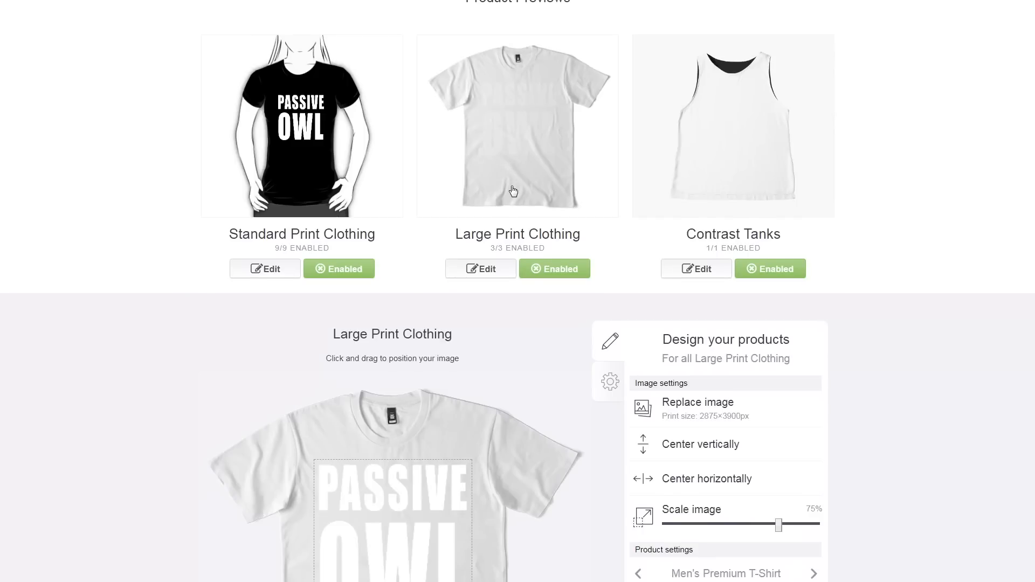
pyautogui.scroll(-2, 599, 324)
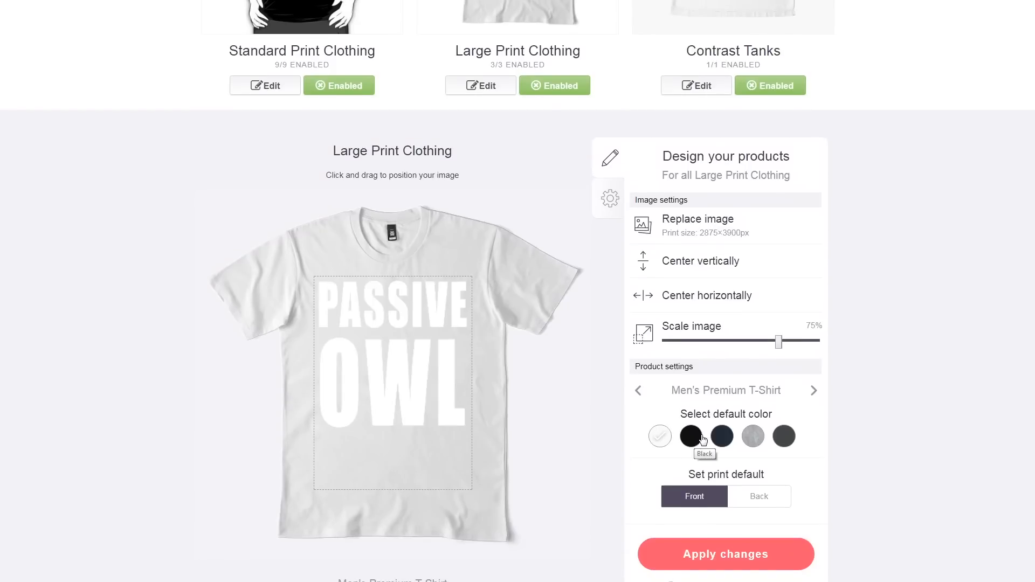
pyautogui.click(752, 435)
pyautogui.scroll(2, 533, 405)
pyautogui.scroll(1, 533, 402)
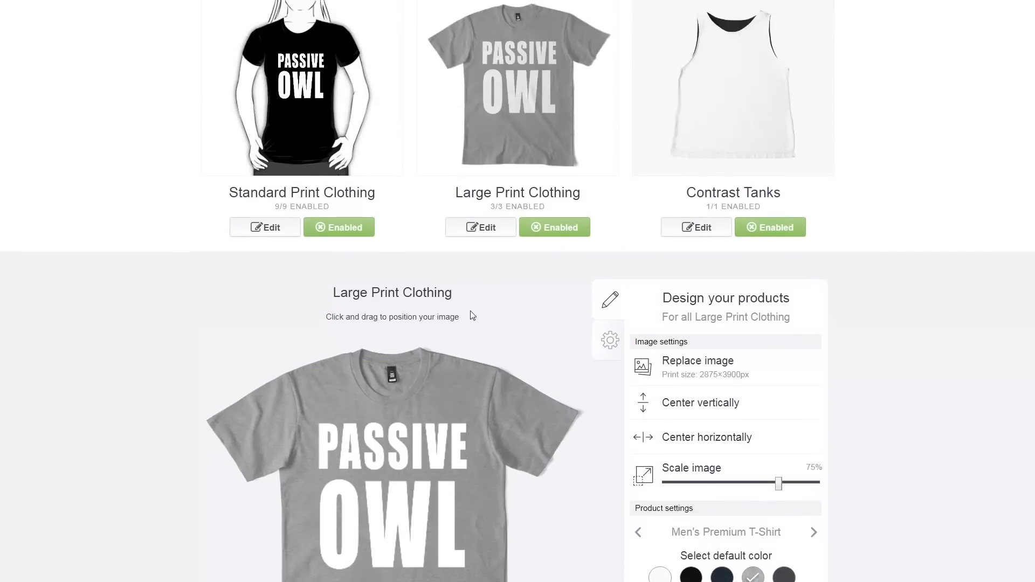
pyautogui.scroll(-3, 539, 162)
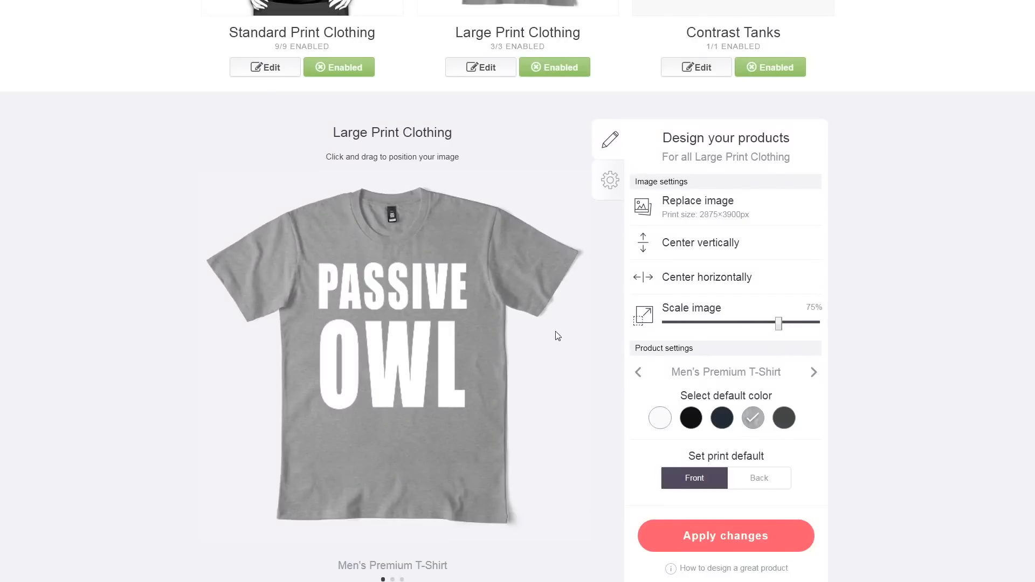
pyautogui.scroll(2, 558, 335)
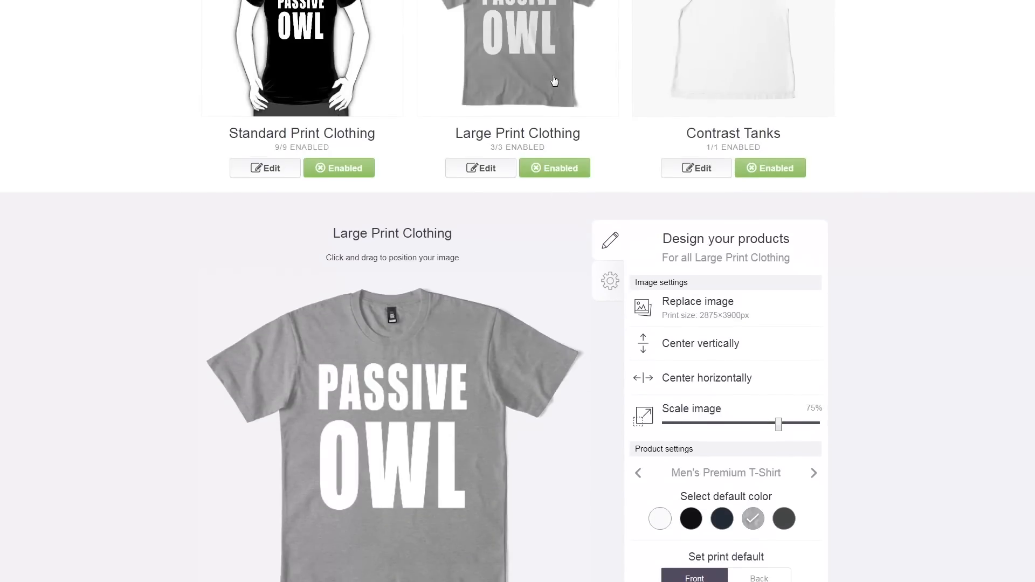
pyautogui.scroll(2, 554, 81)
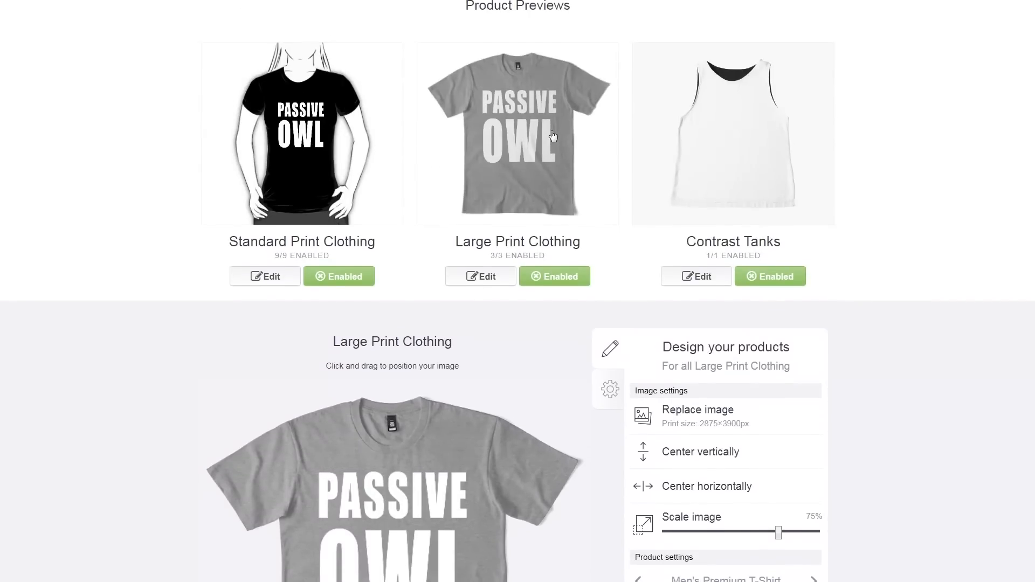
# Step: Nudge the PASSIVE OWL design slightly right and down on the grey Men's Premium T-Shirt
pyautogui.scroll(-3, 541, 151)
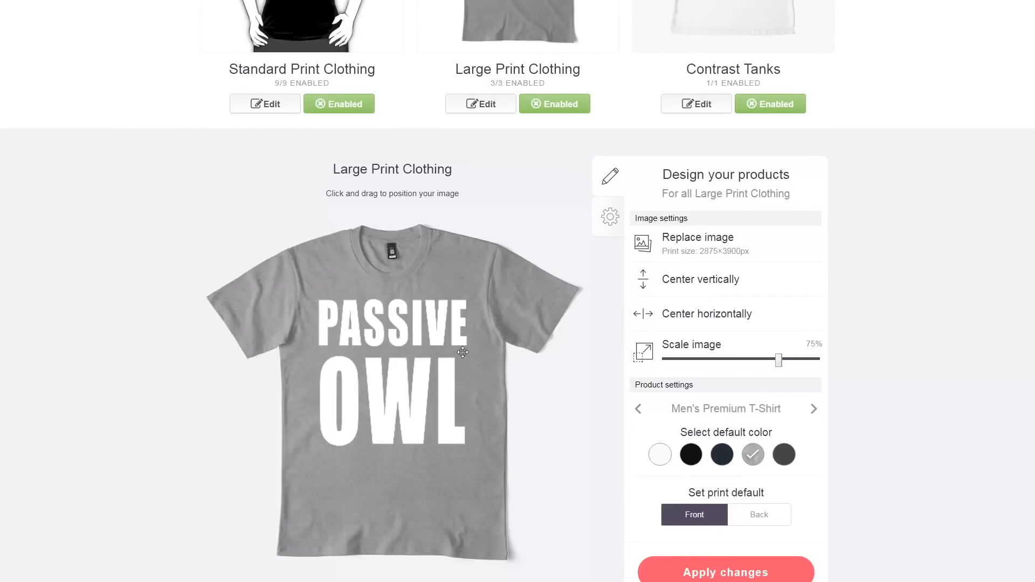
pyautogui.moveTo(393, 342); pyautogui.dragTo(396, 343)
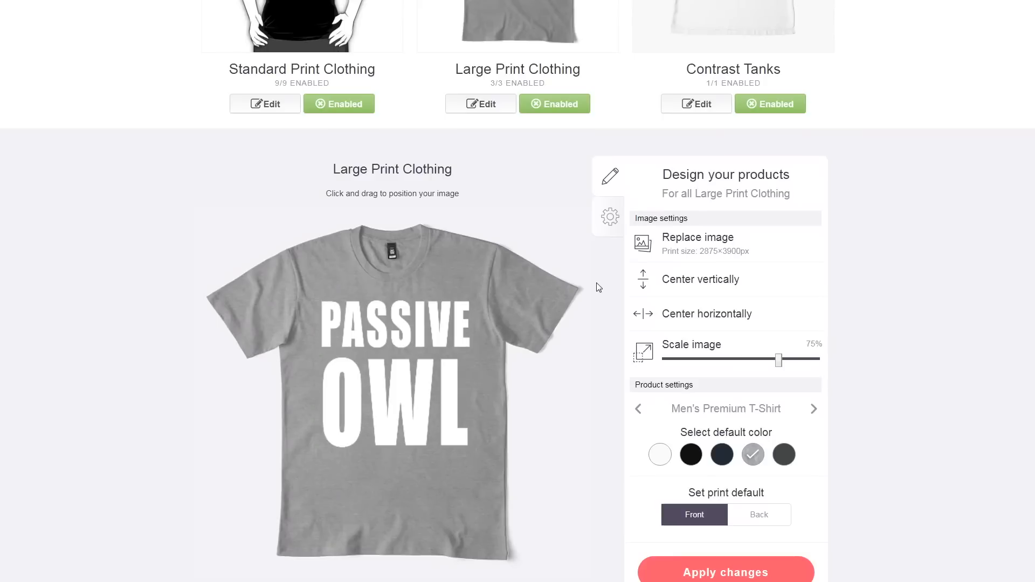
pyautogui.scroll(-3, 598, 288)
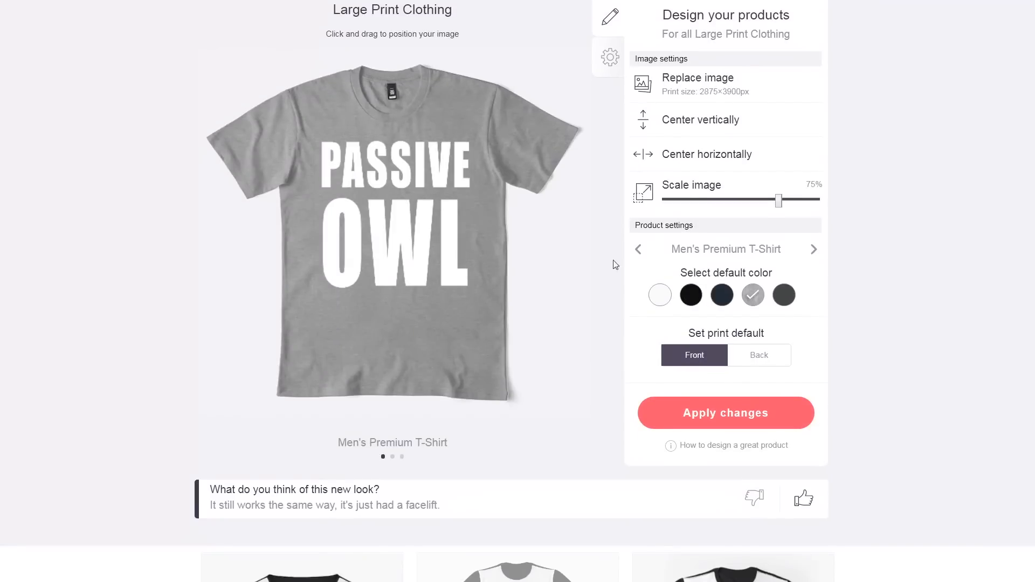
pyautogui.scroll(10, 566, 247)
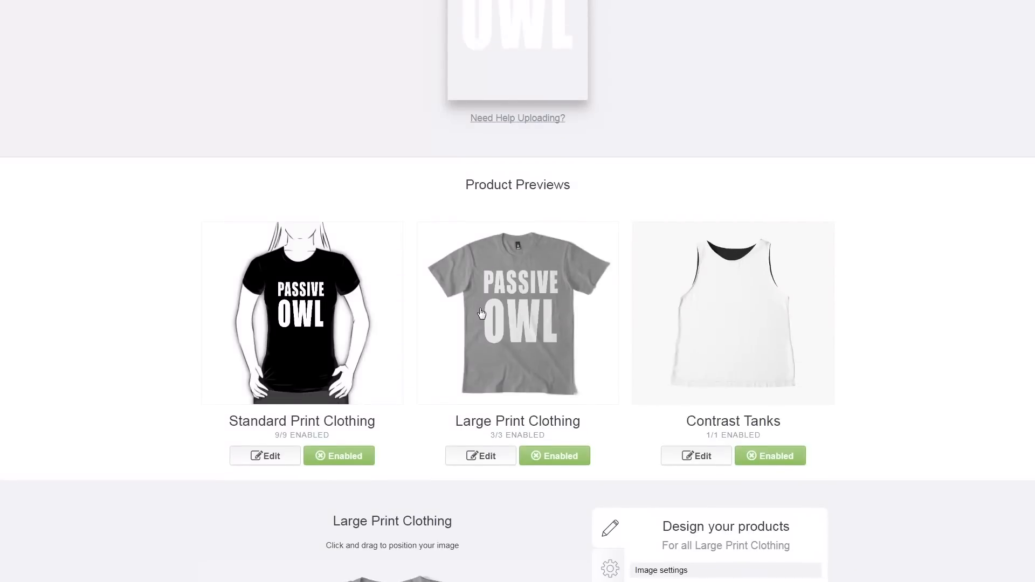
pyautogui.scroll(-3, 478, 313)
pyautogui.scroll(-3, 507, 227)
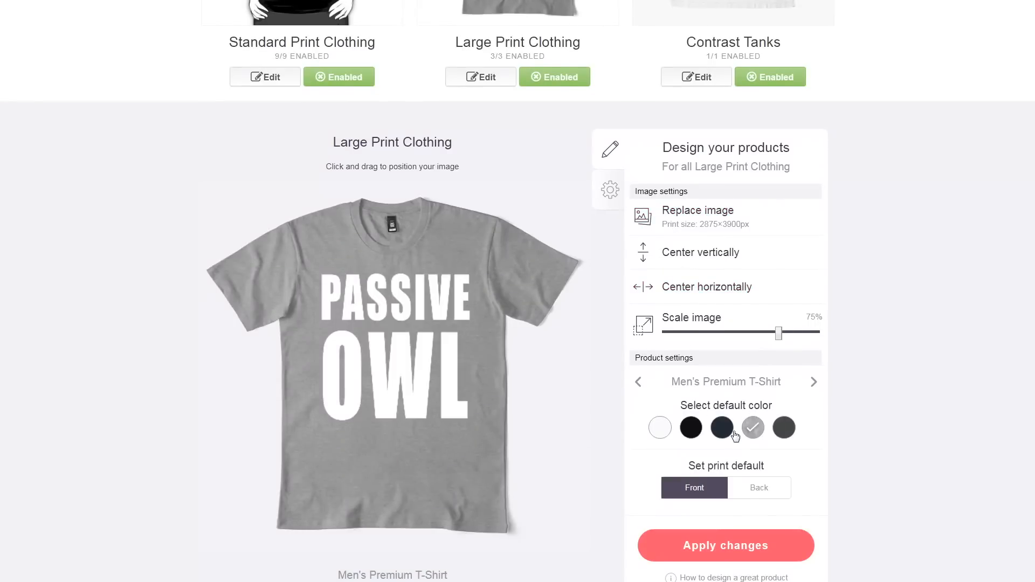
# Step: Review the availability and markup of the Large Print Clothing items, and return to the design settings
pyautogui.click(604, 193)
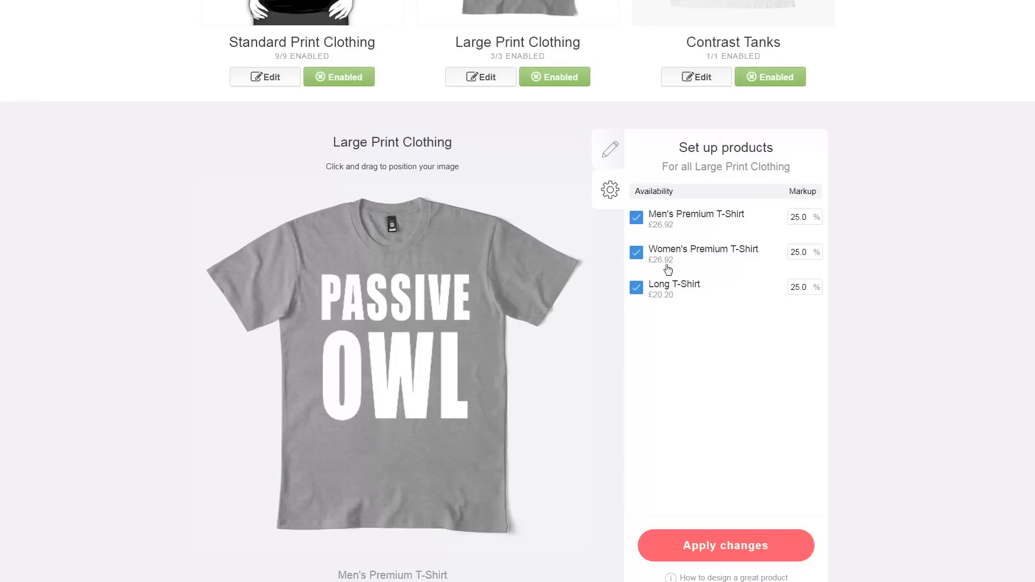
pyautogui.moveTo(688, 284)
pyautogui.click(612, 156)
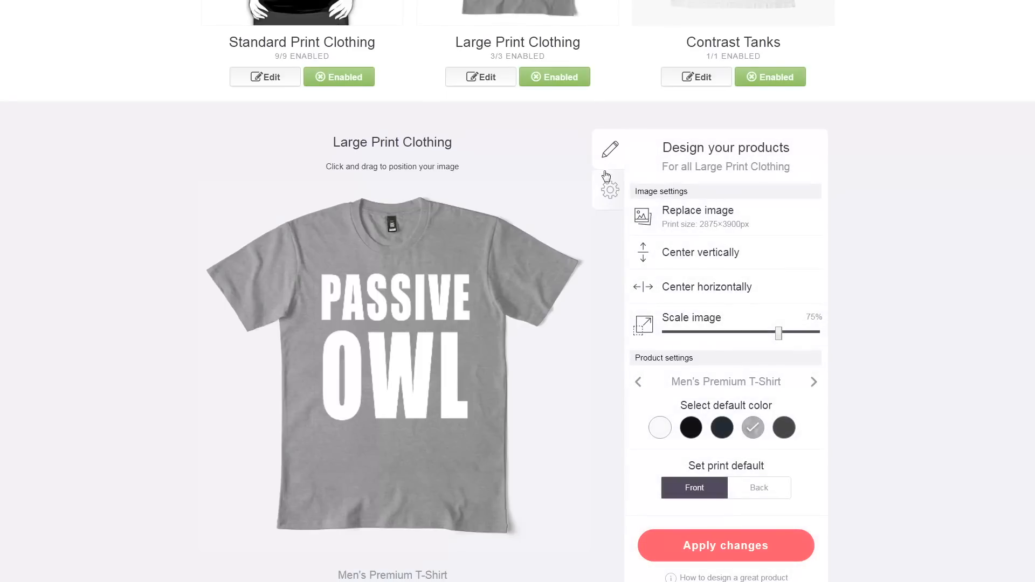
# Step: Preview the design on the Women's Premium T-Shirt and the Long T-Shirt, and return to the Men's Premium T-Shirt
pyautogui.scroll(-1, 615, 211)
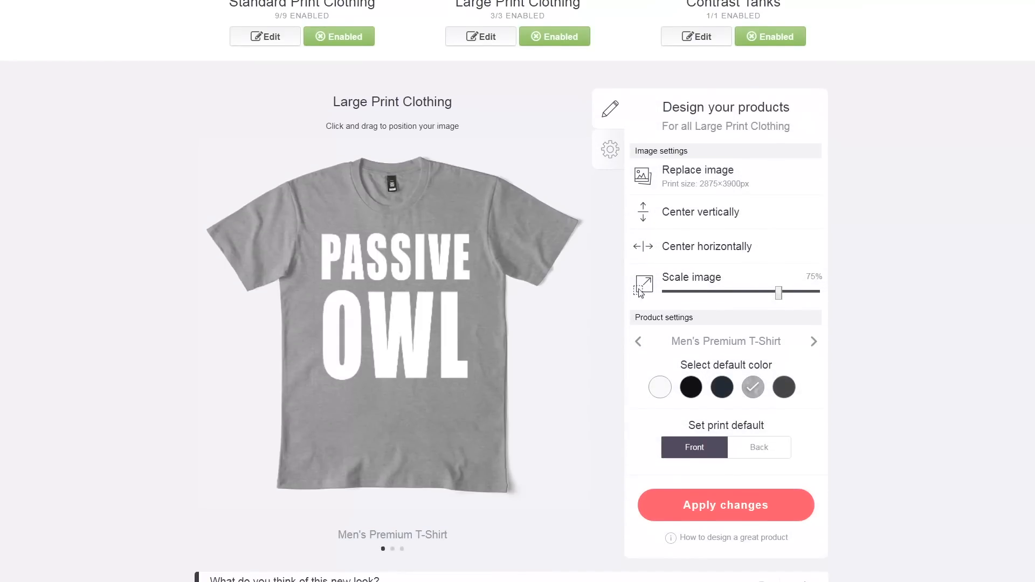
pyautogui.click(813, 342)
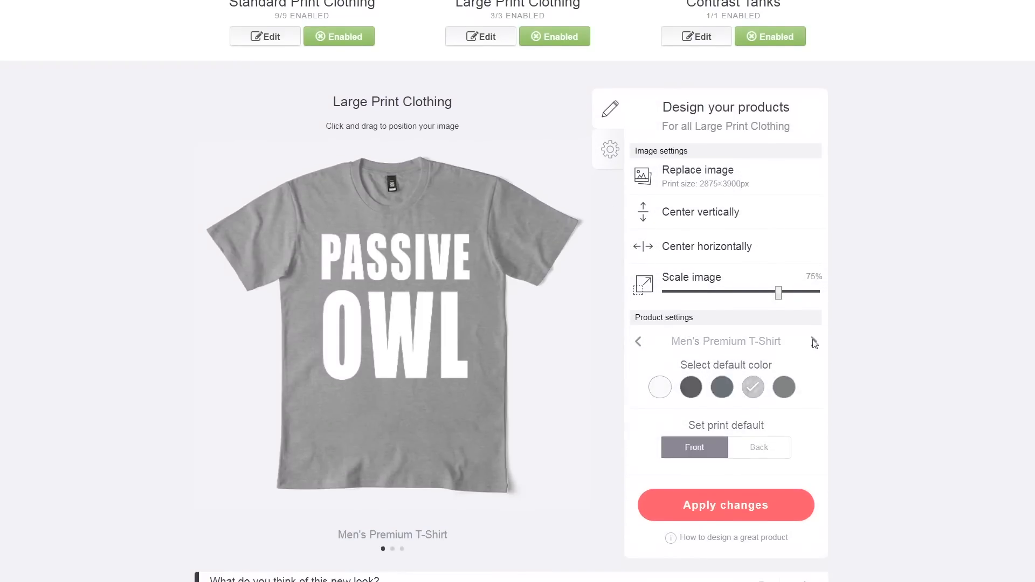
pyautogui.click(814, 341)
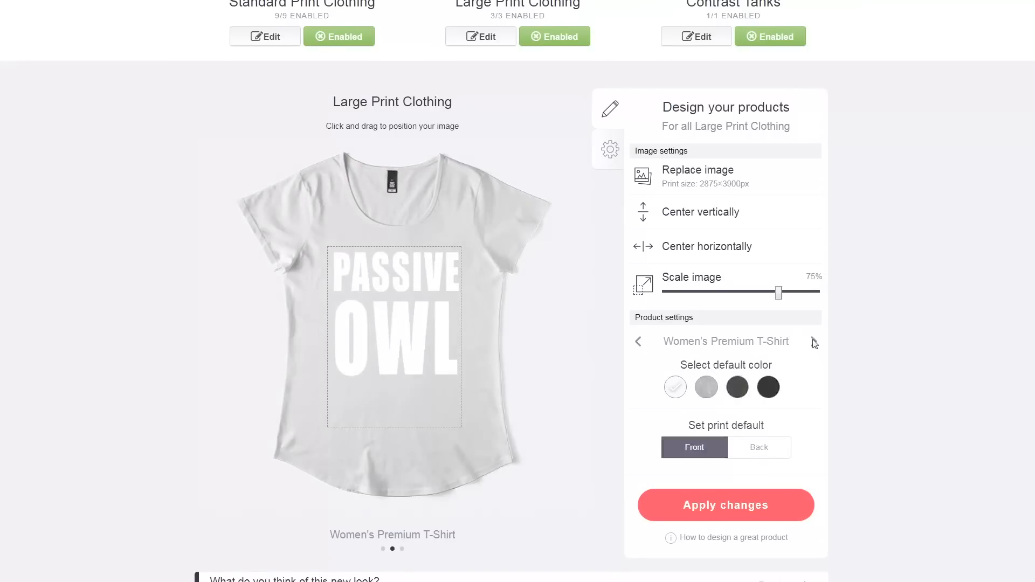
pyautogui.click(638, 344)
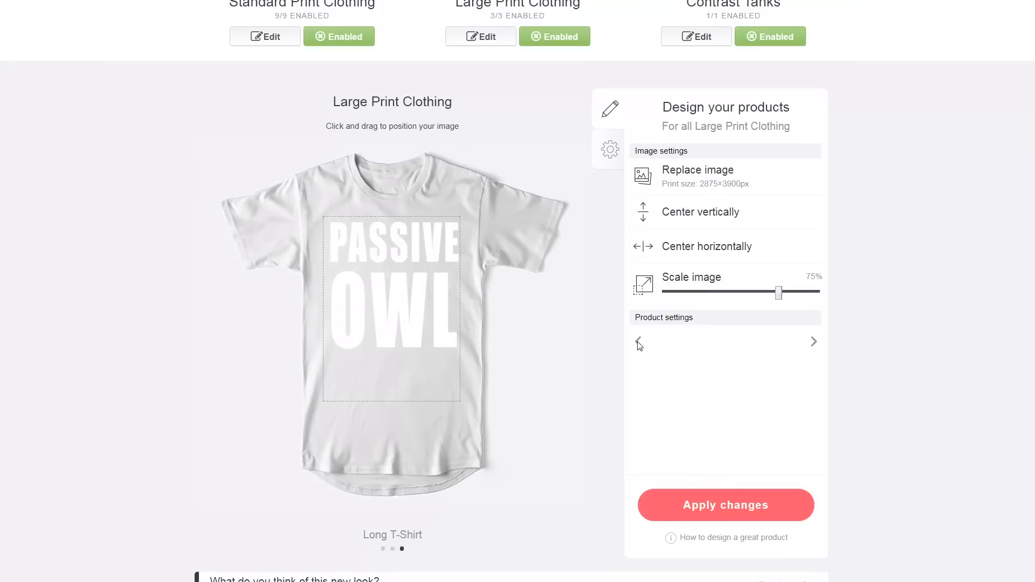
pyautogui.click(638, 344)
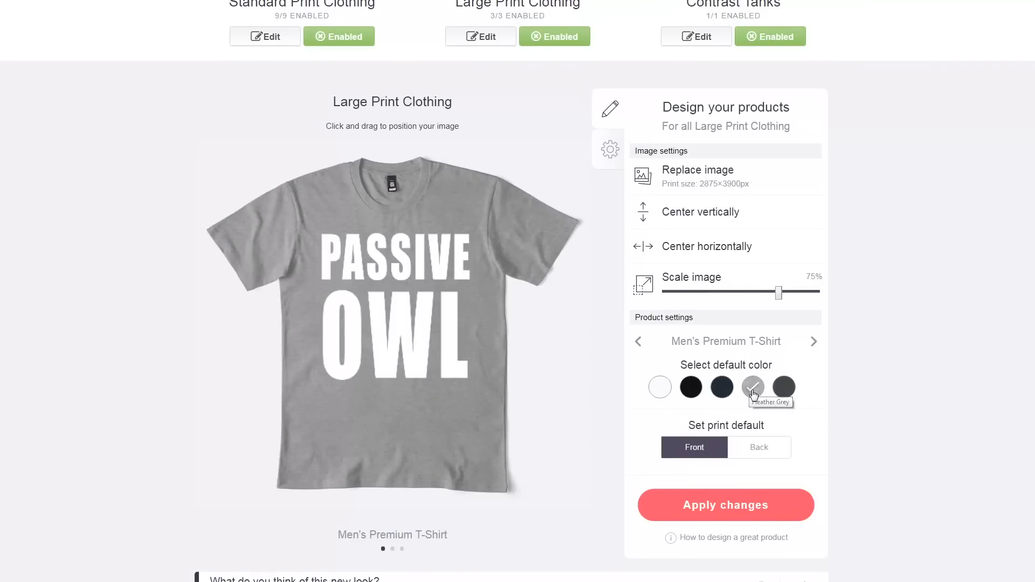
pyautogui.click(814, 341)
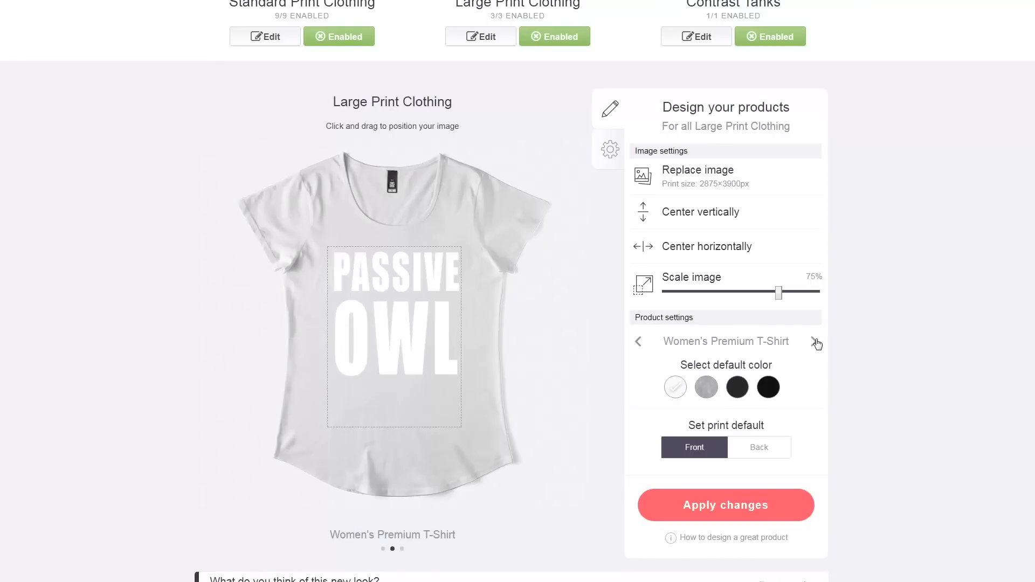
pyautogui.click(639, 341)
# Step: Reopen the Standard Print Clothing design settings to check them, and switch back to Large Print Clothing
pyautogui.scroll(3, 353, 188)
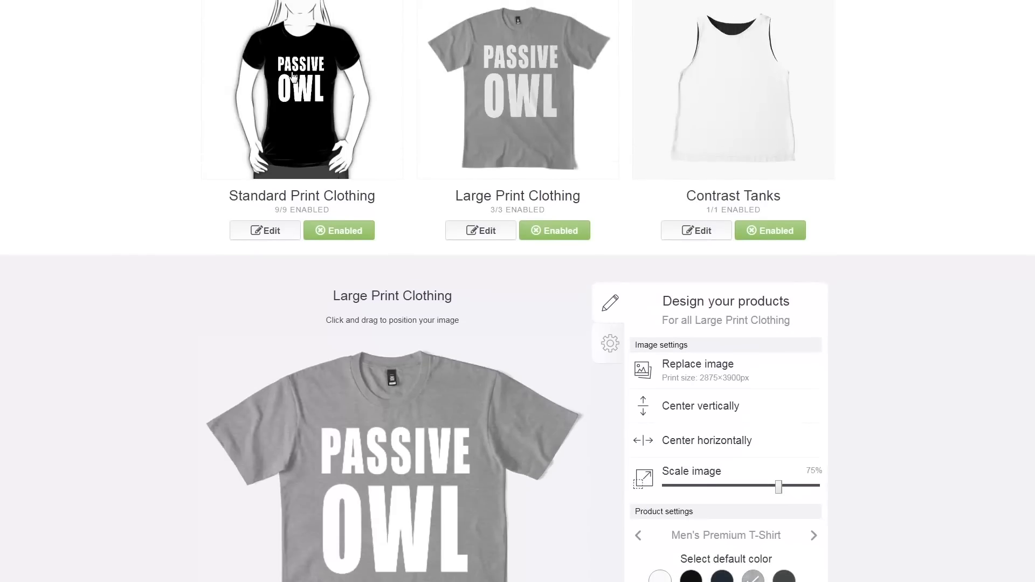
pyautogui.click(303, 126)
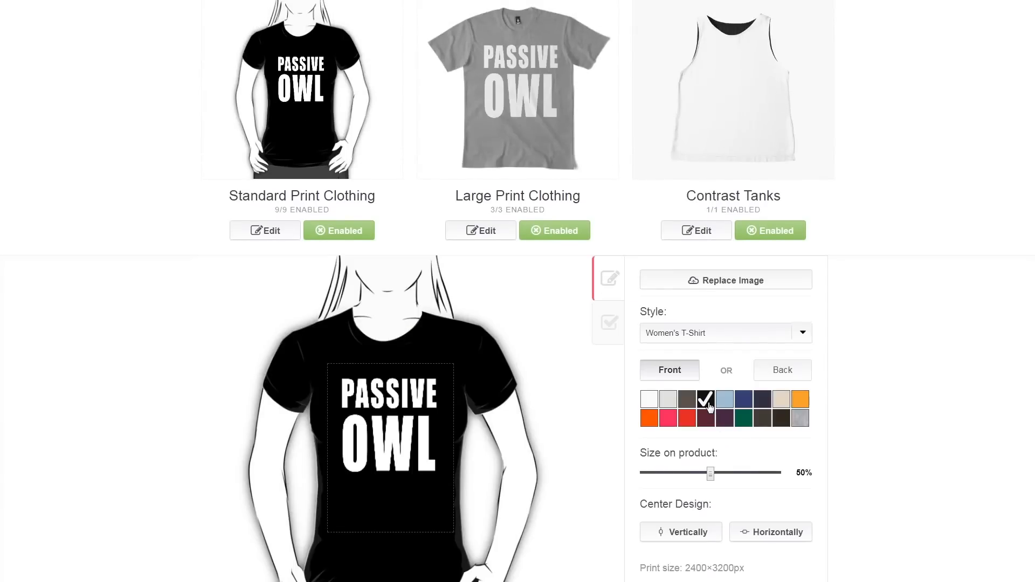
pyautogui.click(516, 153)
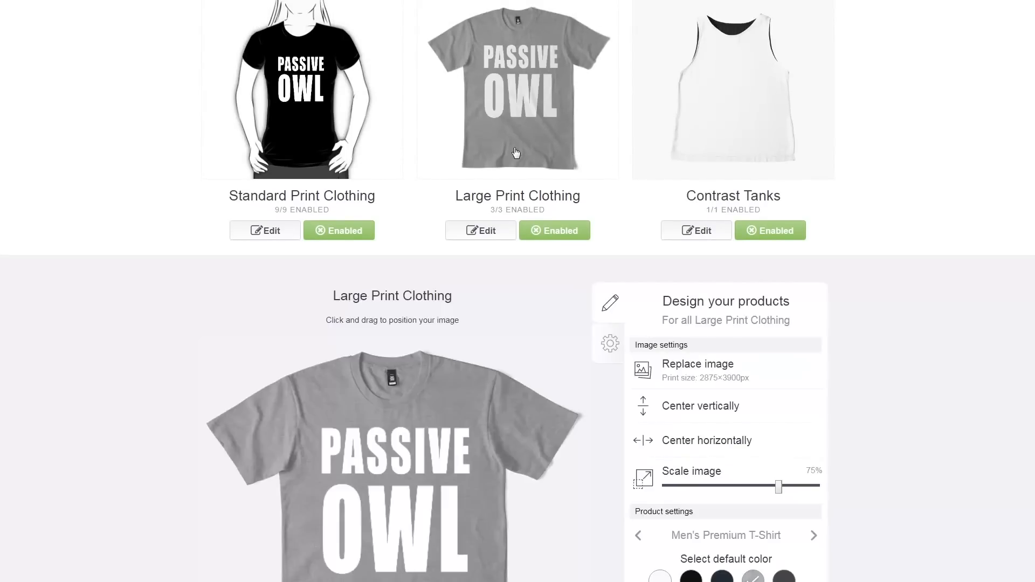
# Step: Set the default colour to charcoal for the Women's Premium T-Shirt and dark grey for the Long T-Shirt, and apply the changes
pyautogui.scroll(-3, 556, 215)
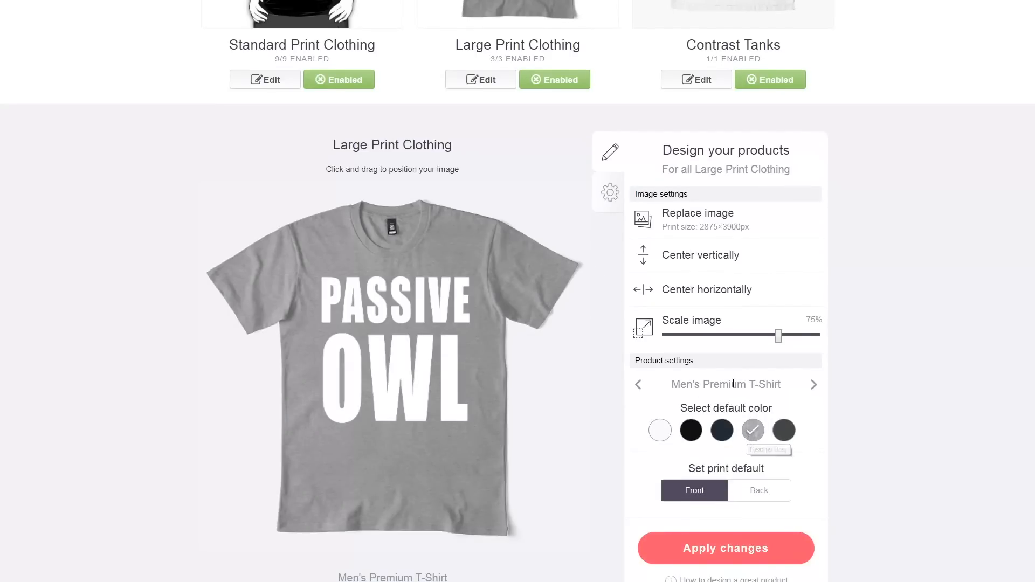
pyautogui.click(814, 385)
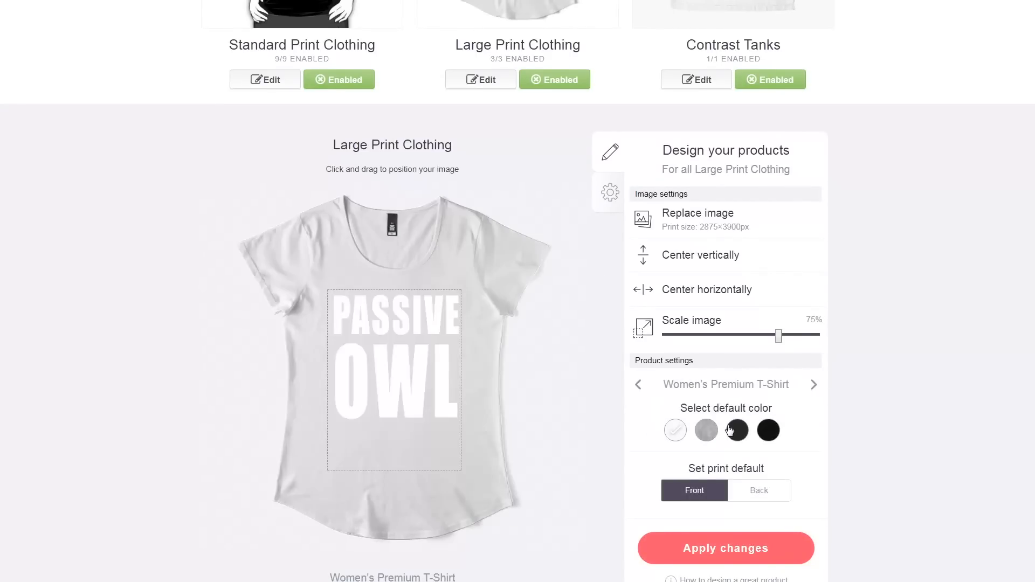
pyautogui.click(737, 432)
pyautogui.click(815, 385)
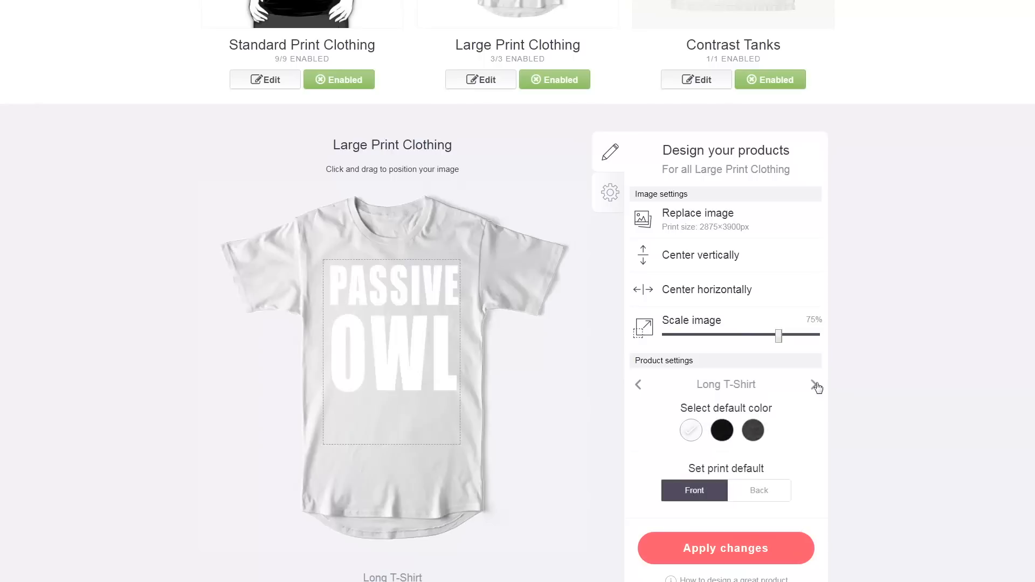
pyautogui.click(748, 431)
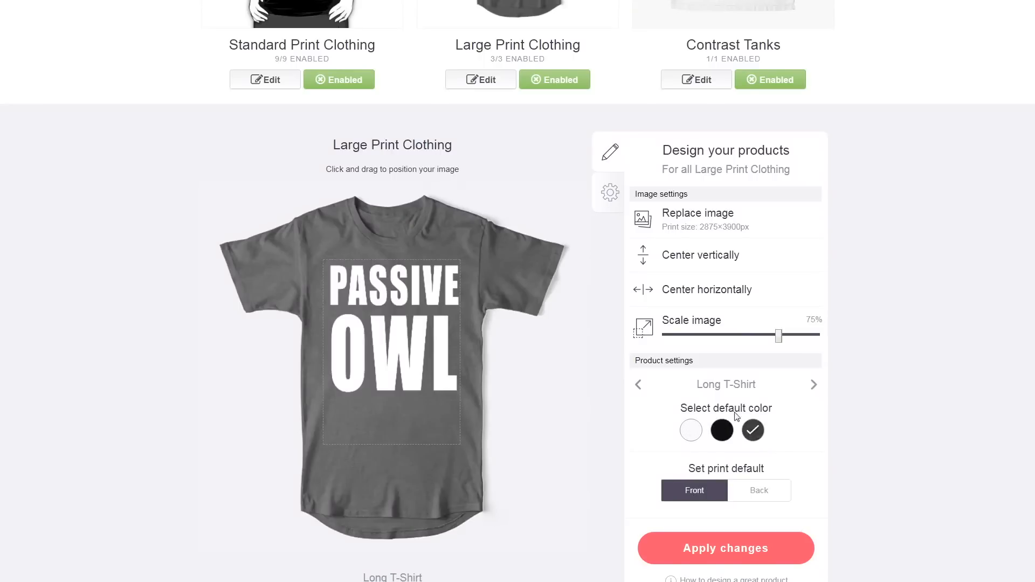
pyautogui.scroll(-1, 577, 335)
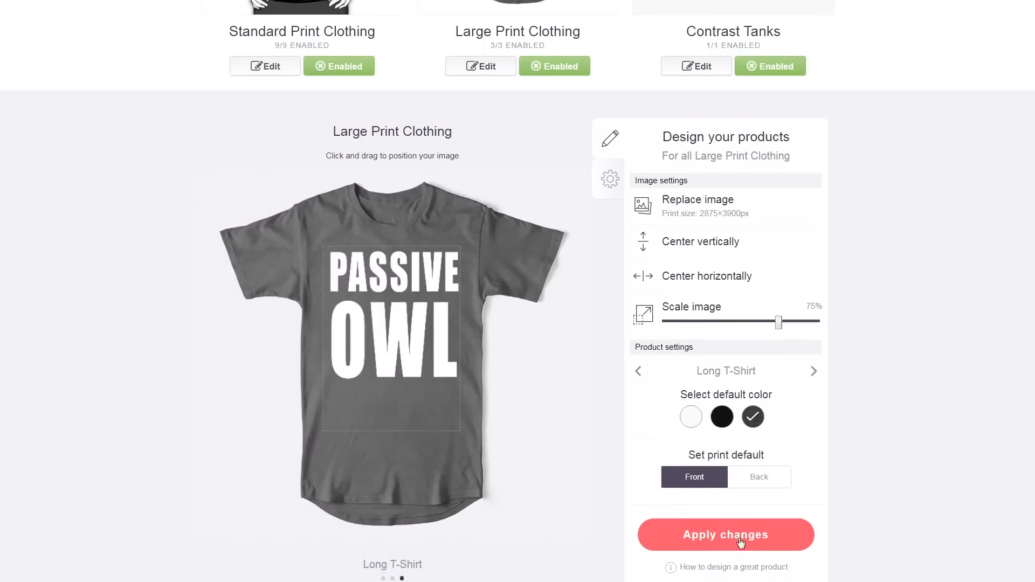
pyautogui.scroll(6, 680, 409)
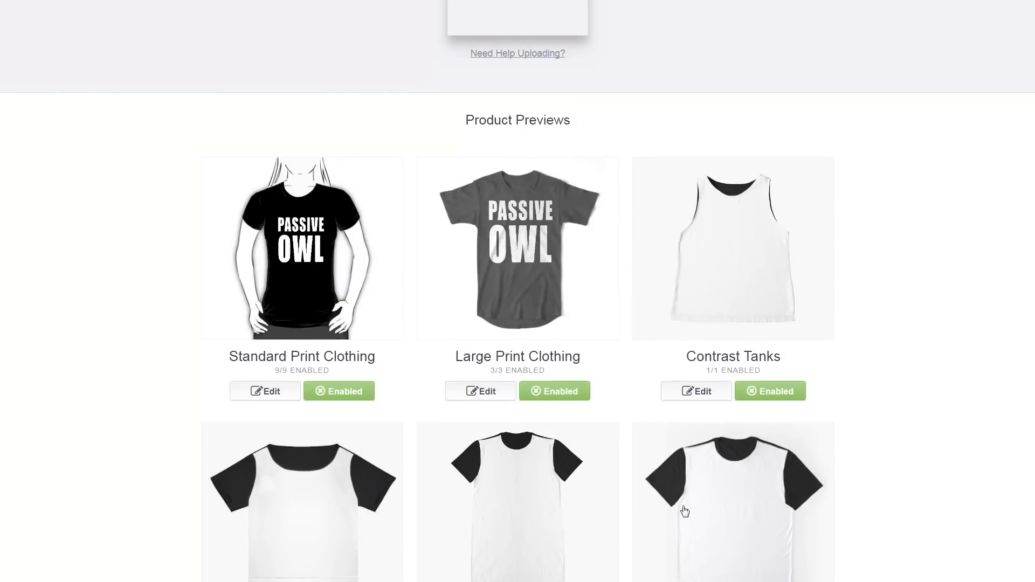
# Step: Compare the design settings of Contrast Tanks with those of Standard Print Clothing and Large Print Clothing
pyautogui.click(721, 275)
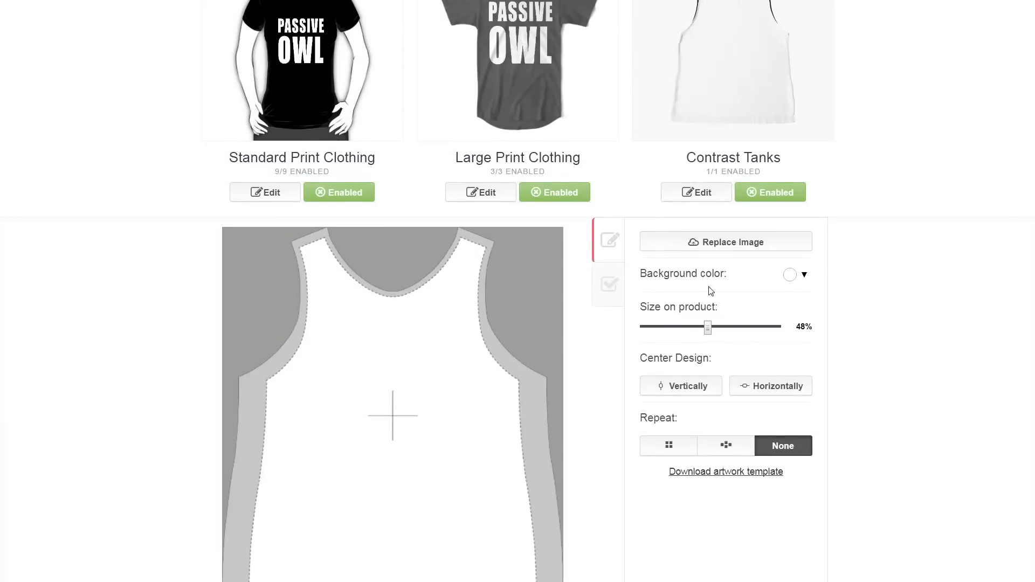
pyautogui.scroll(-1, 744, 277)
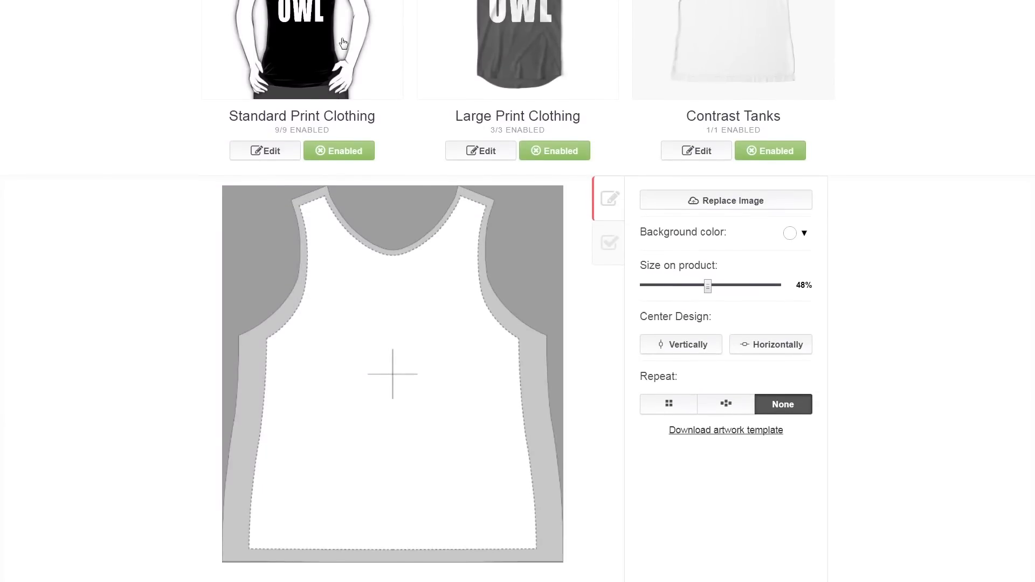
pyautogui.click(252, 38)
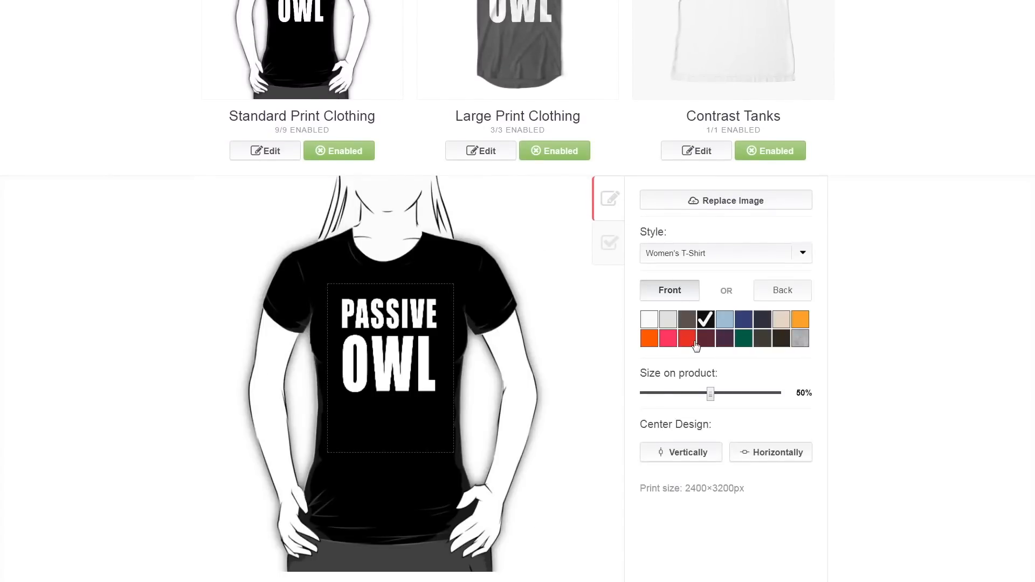
pyautogui.click(506, 36)
pyautogui.scroll(-1, 755, 404)
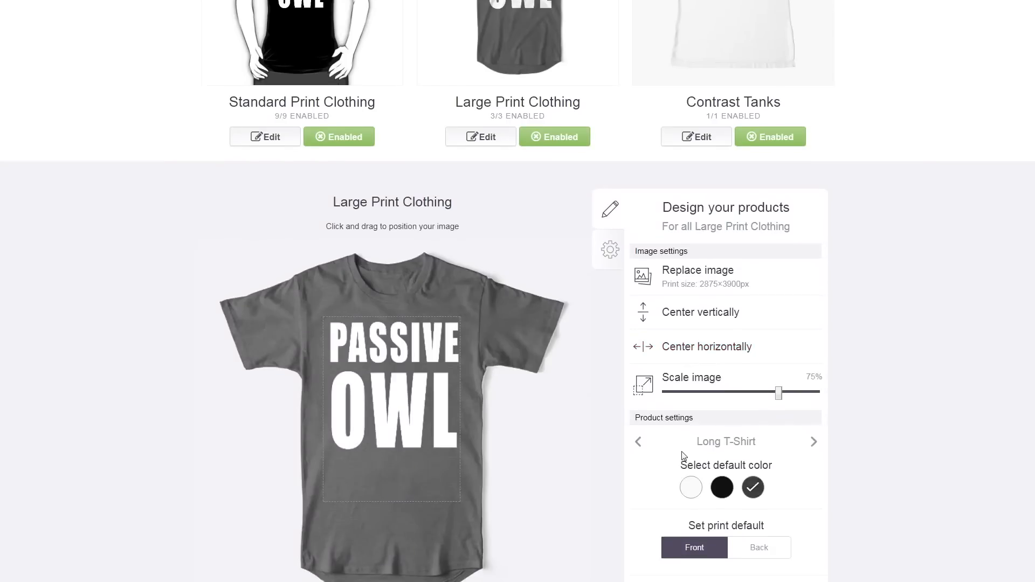
pyautogui.scroll(3, 717, 323)
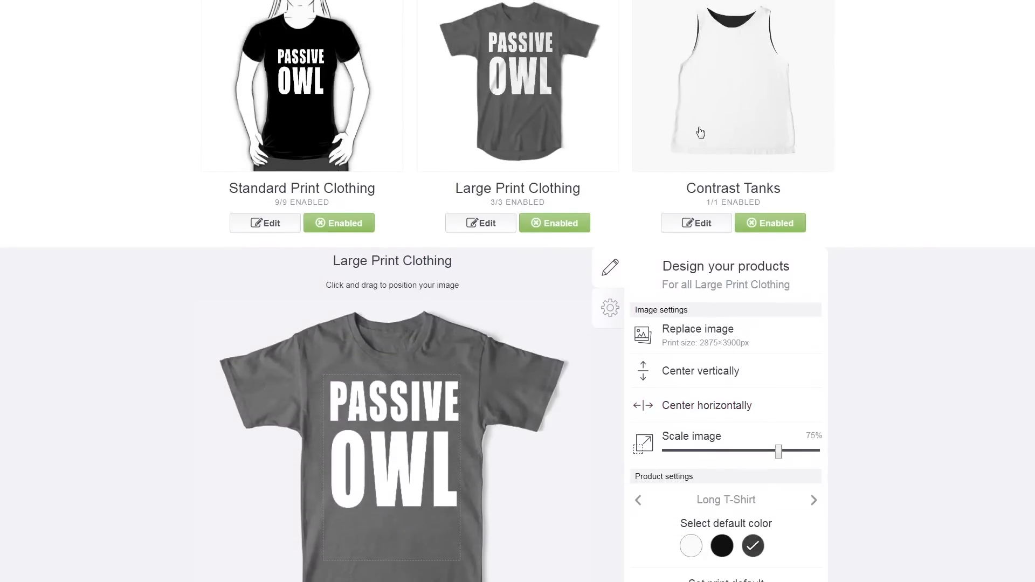
# Step: Set the Contrast Tanks background colour to lime green, #a2ff38
pyautogui.click(696, 132)
pyautogui.scroll(-2, 756, 203)
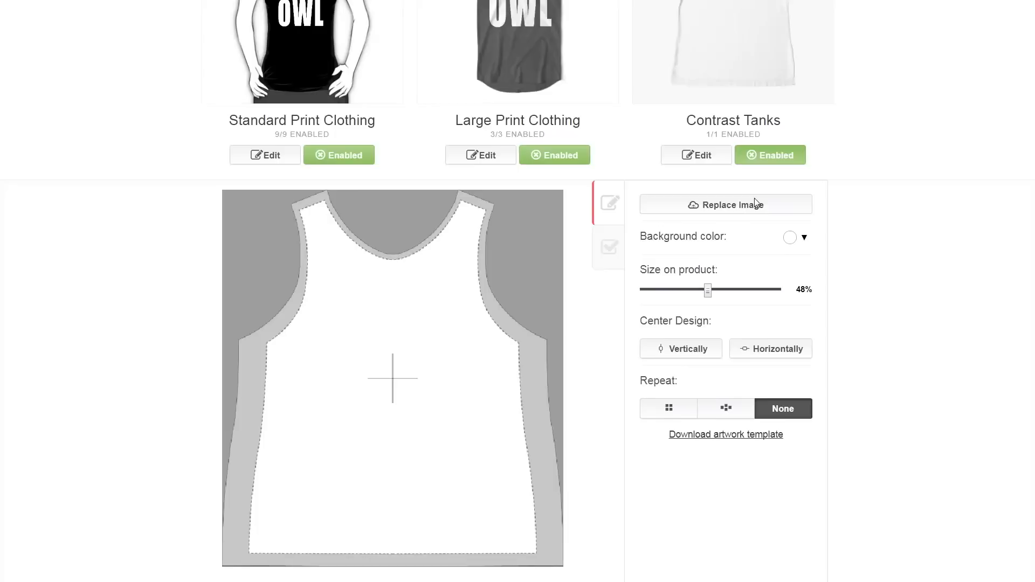
pyautogui.click(792, 240)
pyautogui.click(817, 258)
pyautogui.moveTo(832, 258)
pyautogui.mouseDown()
pyautogui.moveTo(809, 256)
pyautogui.moveTo(860, 258)
pyautogui.mouseUp()
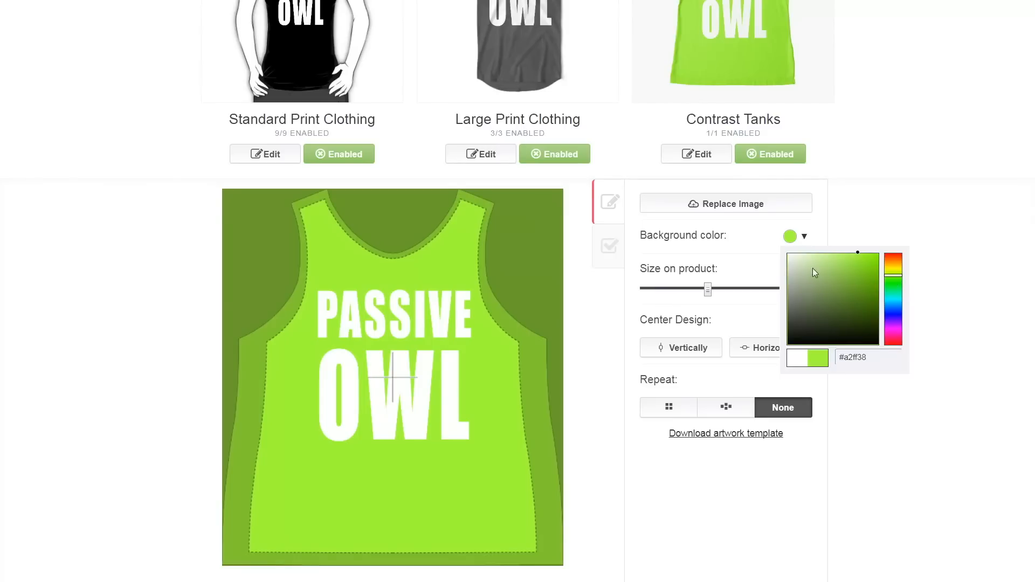
pyautogui.click(874, 211)
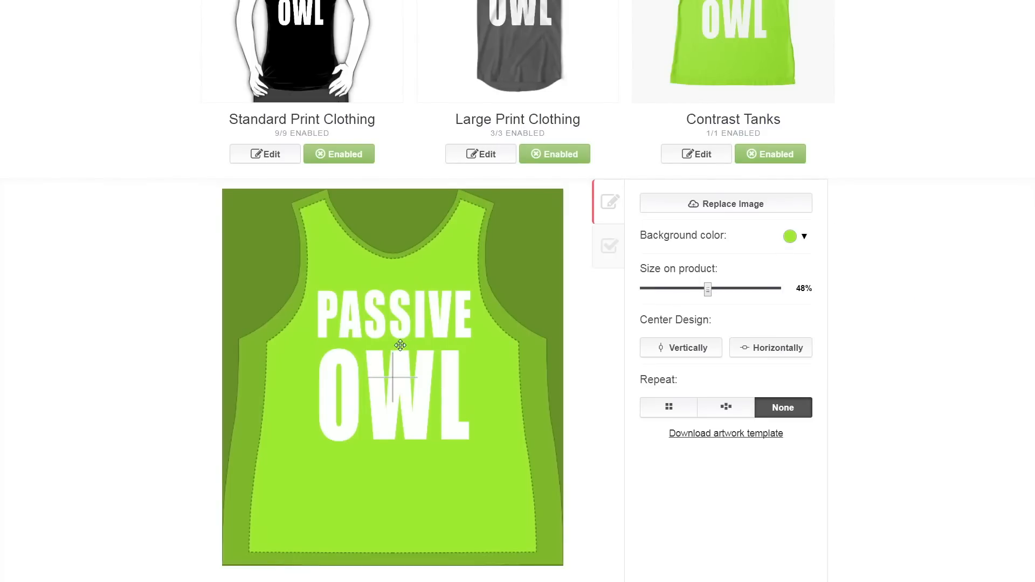
# Step: Try the PASSIVE OWL design slightly lower and in both repeat patterns, scaled to 30%, and return to no repeat
pyautogui.moveTo(406, 345); pyautogui.dragTo(406, 356)
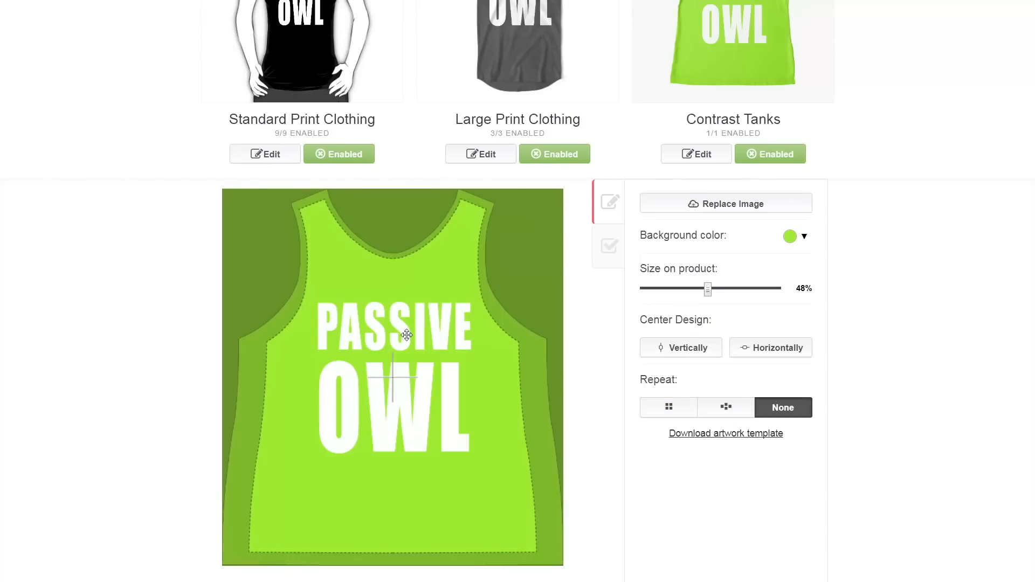
pyautogui.click(674, 412)
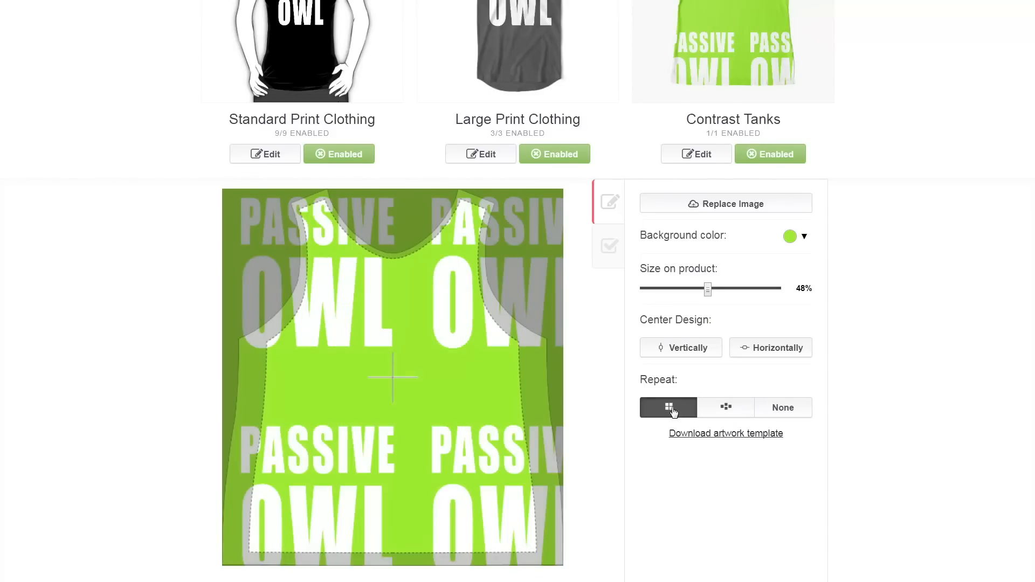
pyautogui.moveTo(706, 290); pyautogui.dragTo(683, 291)
pyautogui.click(728, 408)
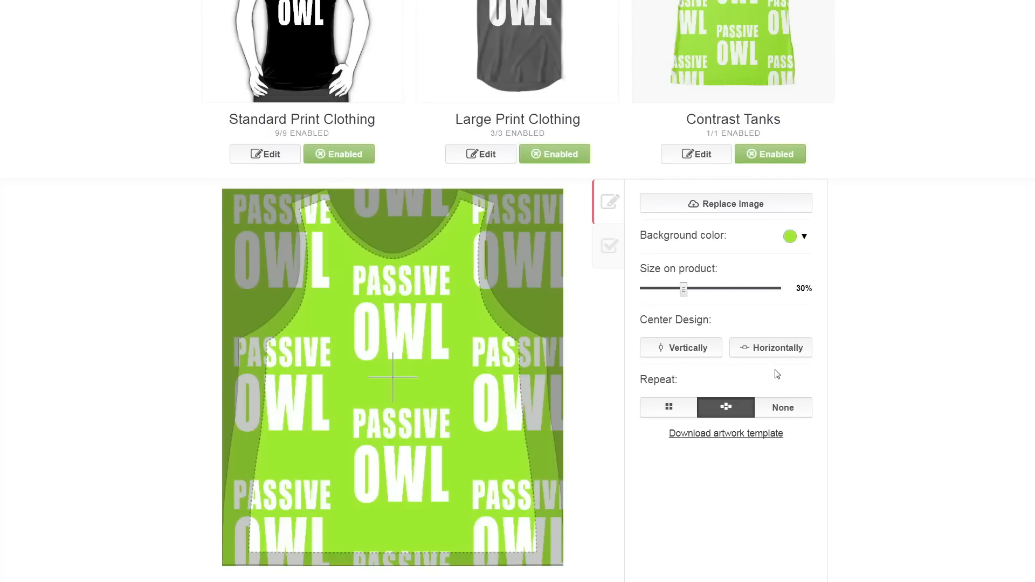
pyautogui.click(786, 410)
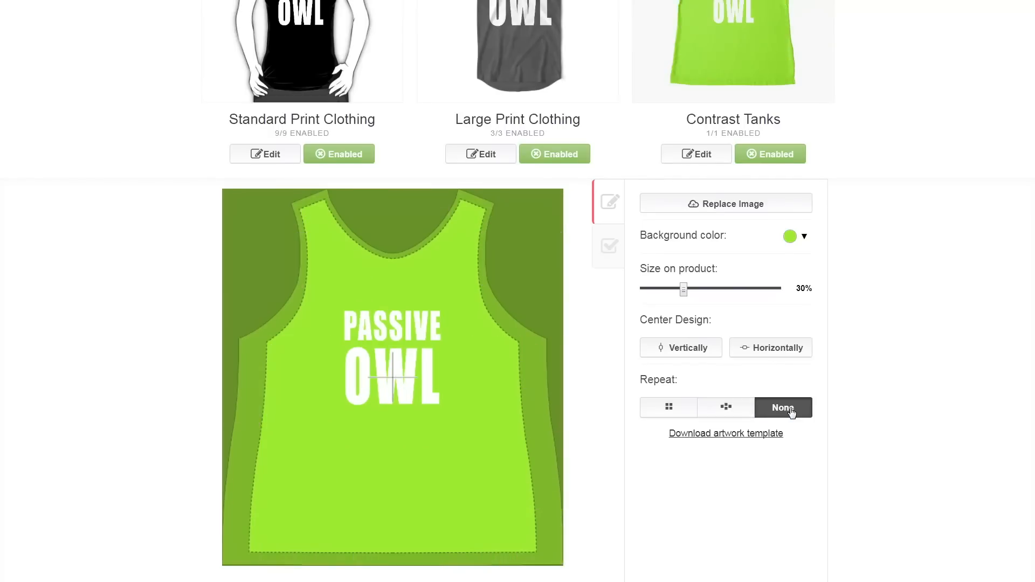
# Step: Scale the PASSIVE OWL design to 47% on the Contrast Tank and reposition it on the chest
pyautogui.moveTo(687, 298); pyautogui.dragTo(708, 296)
pyautogui.moveTo(453, 309); pyautogui.dragTo(451, 329)
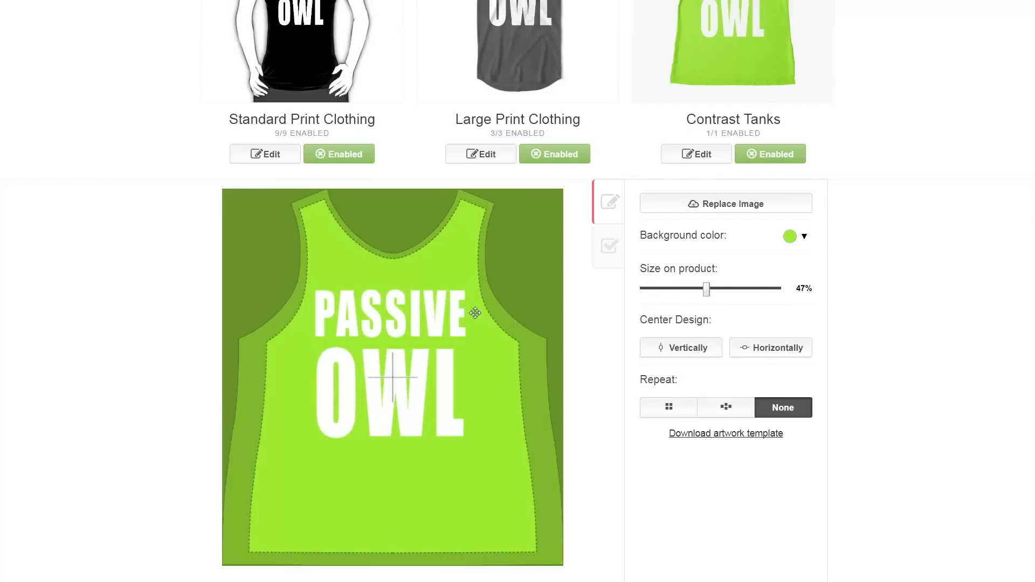
pyautogui.scroll(-2, 668, 335)
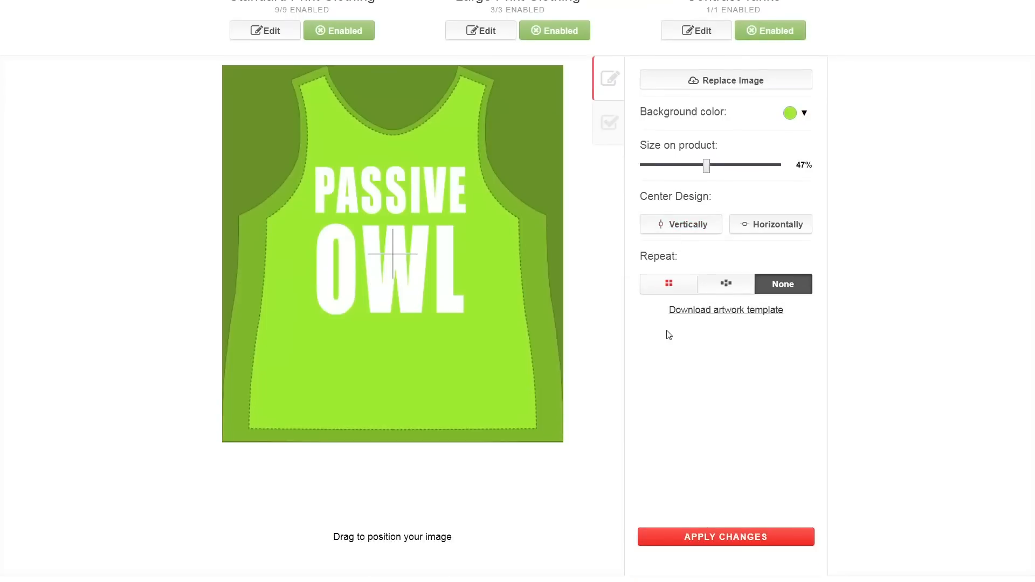
# Step: Check the Contrast Tank's availability and markup, and apply the changes to the product
pyautogui.scroll(3, 660, 322)
pyautogui.click(609, 317)
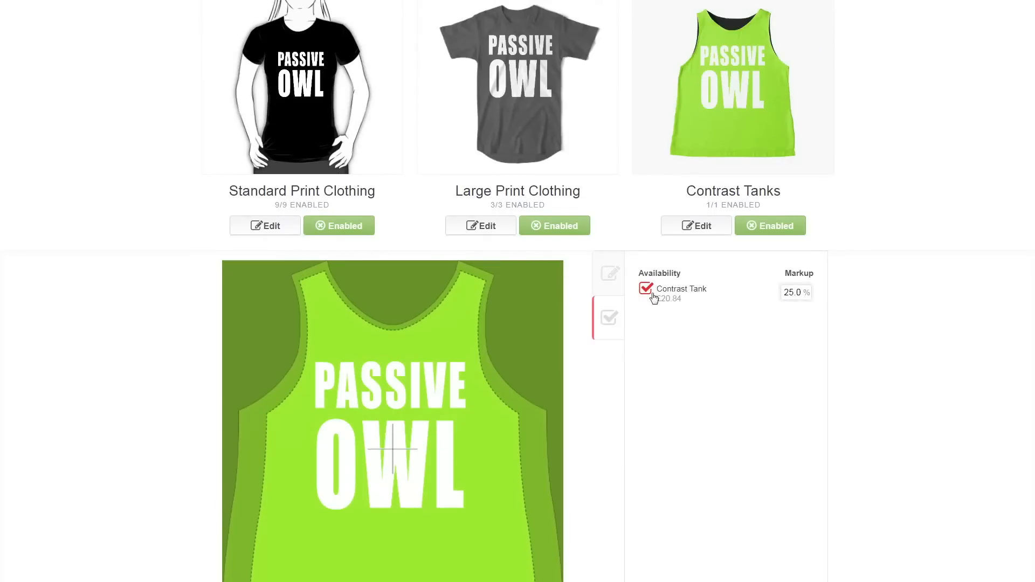
pyautogui.click(611, 279)
pyautogui.click(609, 318)
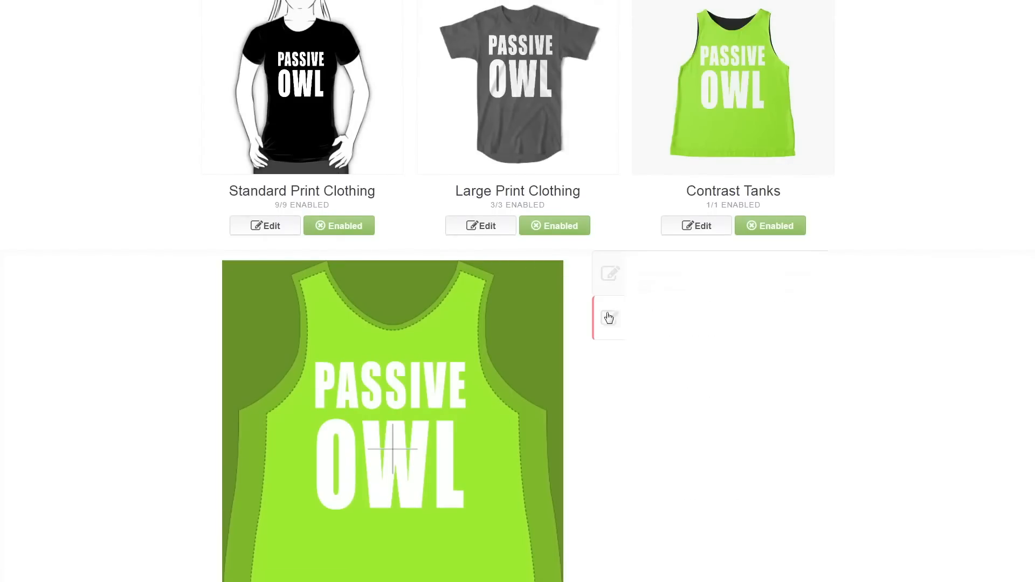
pyautogui.click(614, 276)
pyautogui.scroll(-3, 715, 438)
pyautogui.click(736, 548)
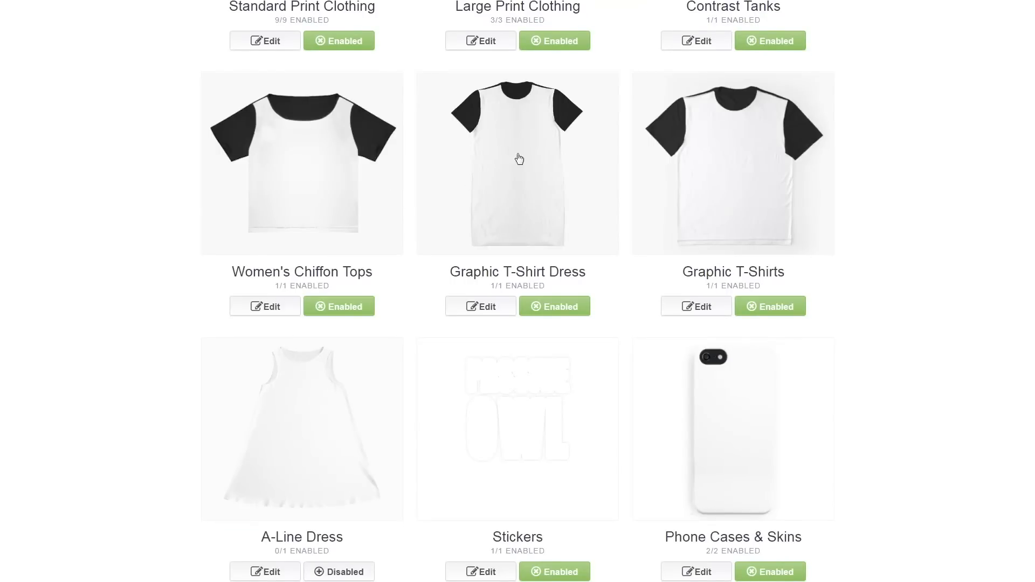
# Step: Check which clothing products are enabled, and review the Graphic T-Shirt's availability, markup and design settings
pyautogui.scroll(2, 733, 216)
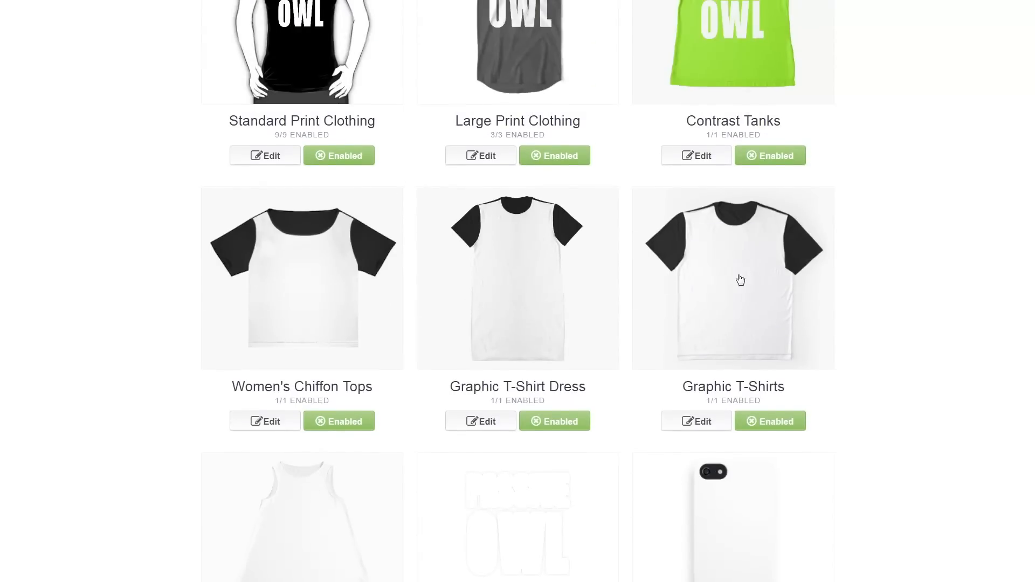
pyautogui.scroll(1, 740, 280)
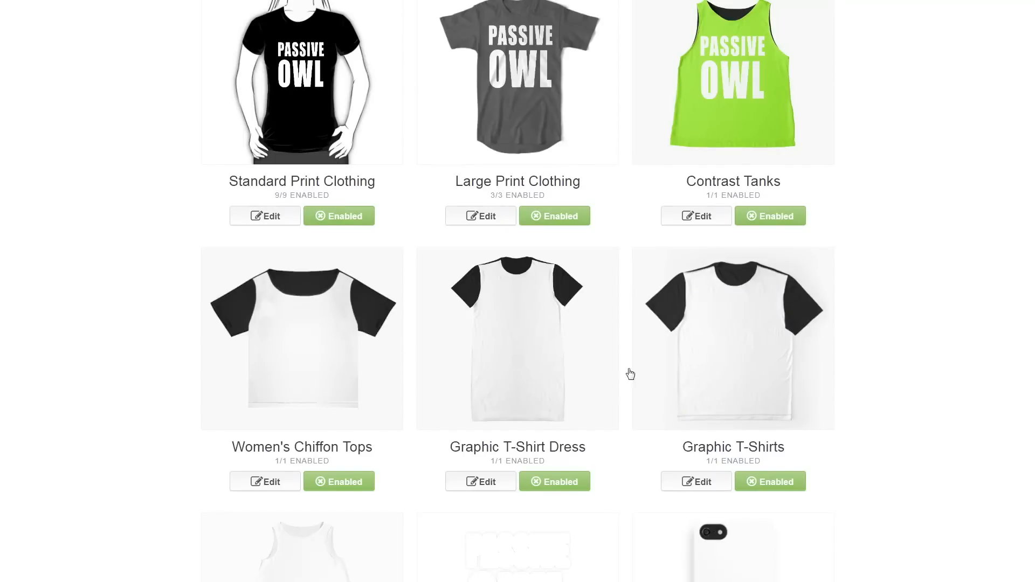
pyautogui.scroll(-2, 722, 318)
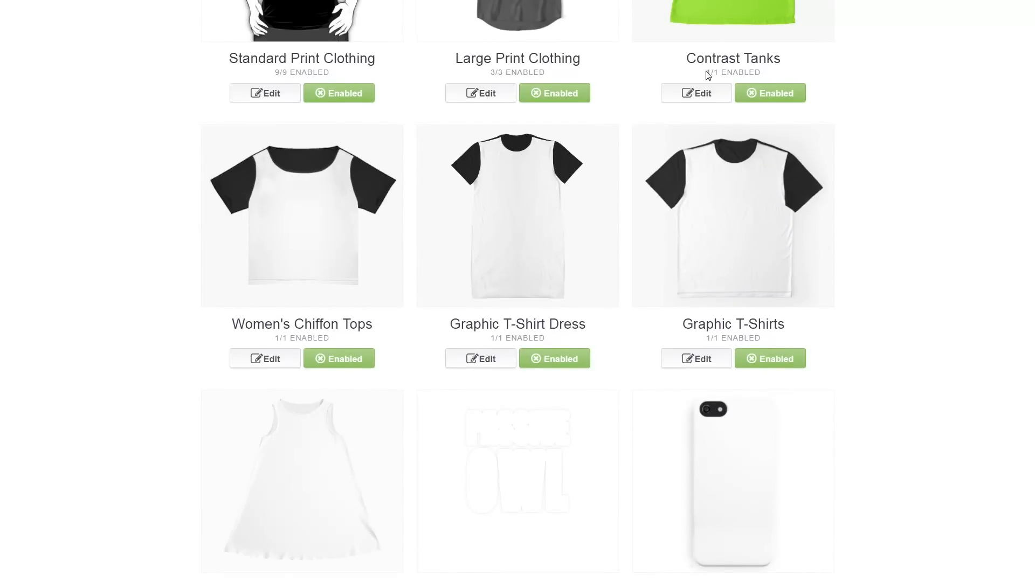
pyautogui.moveTo(708, 71); pyautogui.dragTo(771, 73)
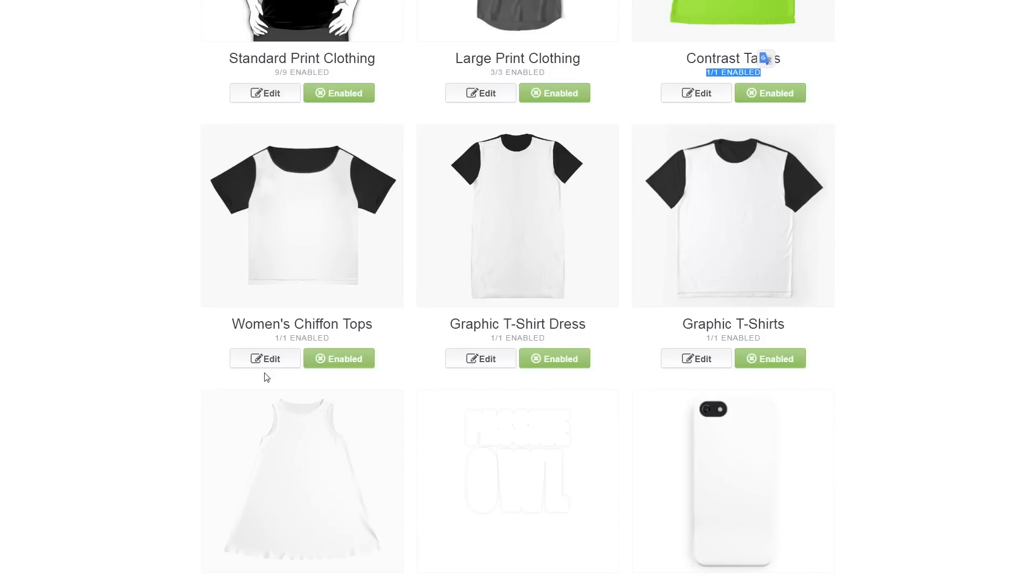
pyautogui.moveTo(490, 338); pyautogui.dragTo(678, 336)
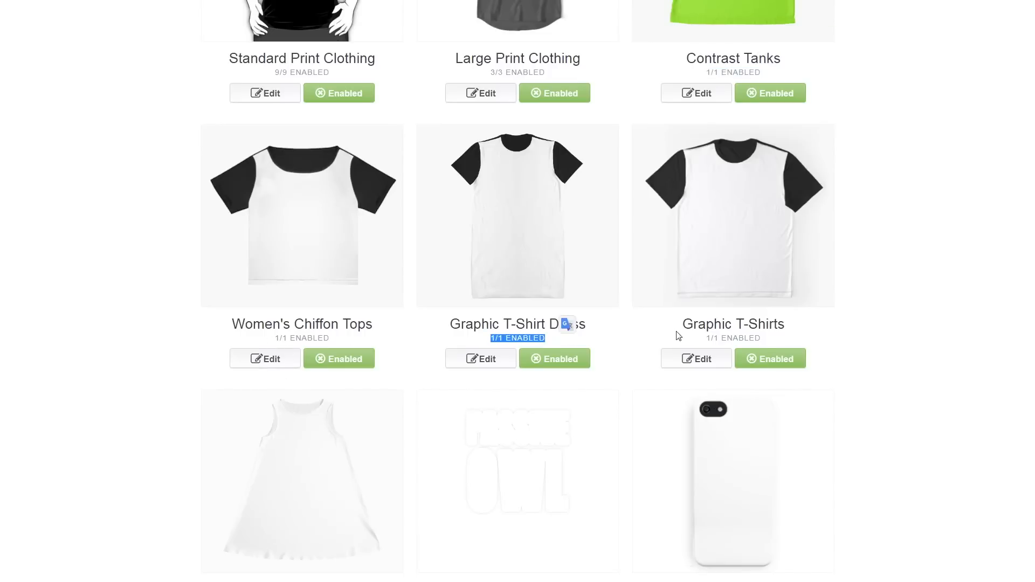
pyautogui.click(712, 358)
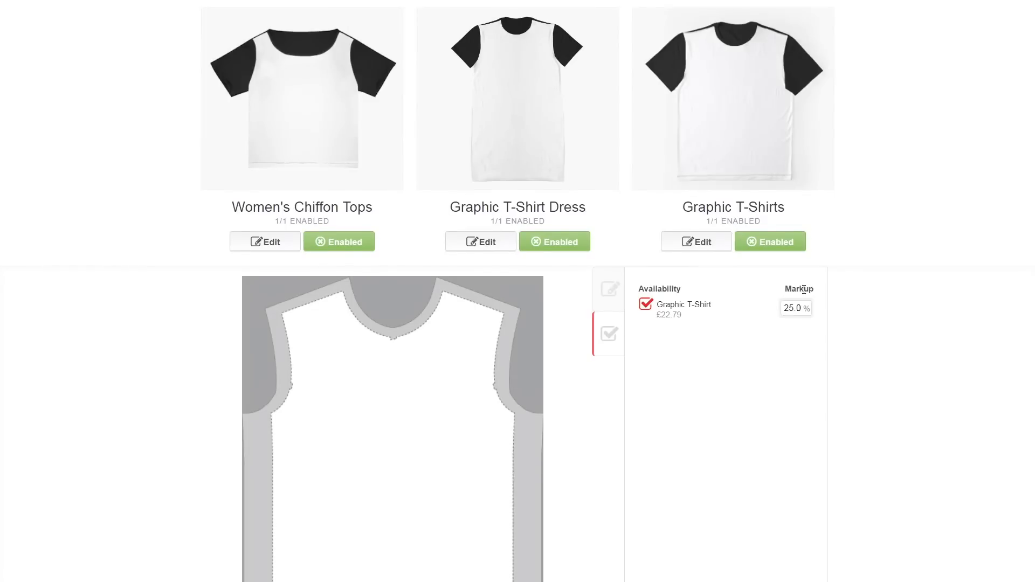
pyautogui.click(614, 292)
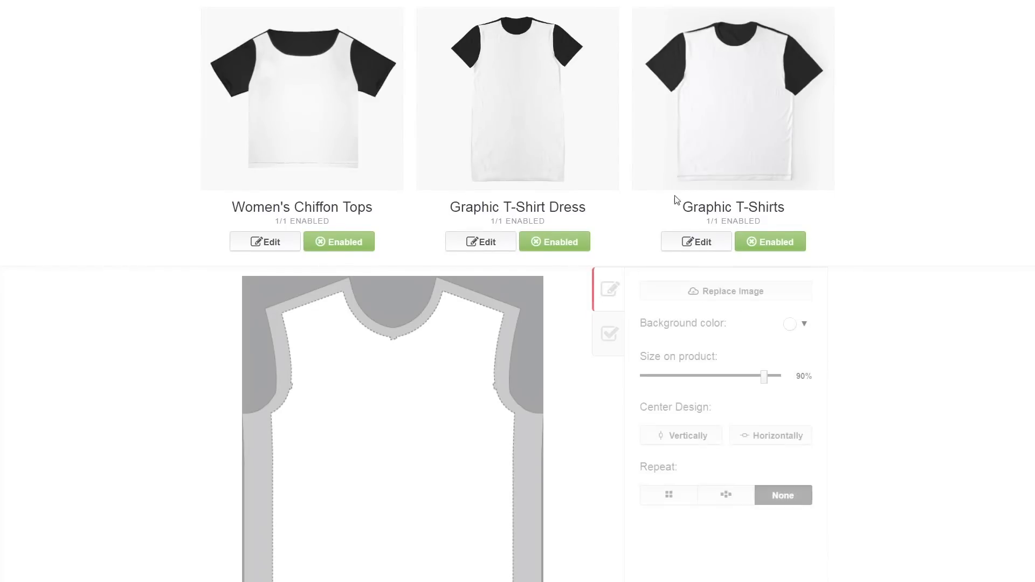
pyautogui.scroll(4, 573, 180)
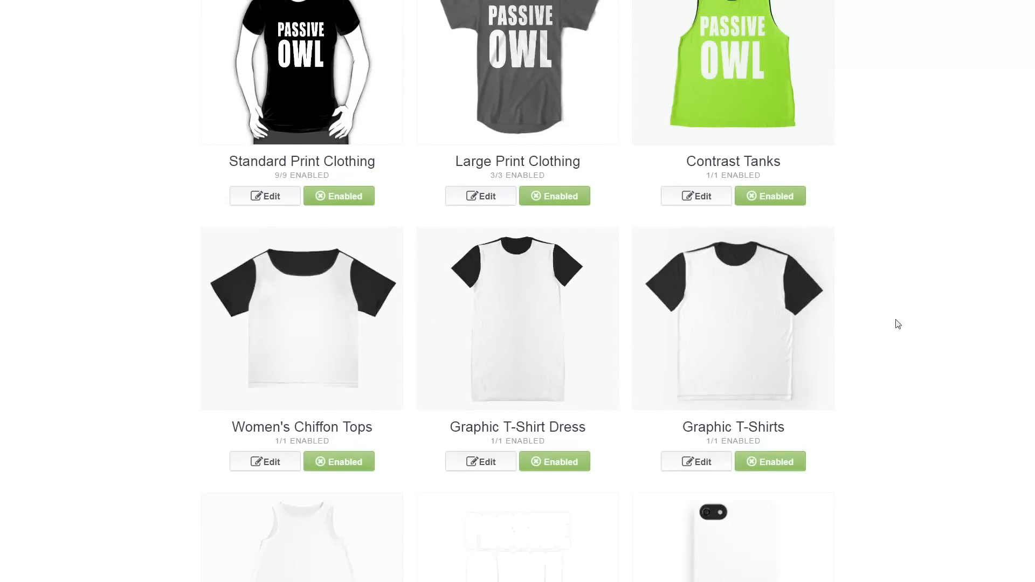
# Step: Look over the product previews, checking the enabled status of the A-Line Dress and the Stickers preview
pyautogui.scroll(-3, 744, 317)
pyautogui.scroll(-3, 383, 144)
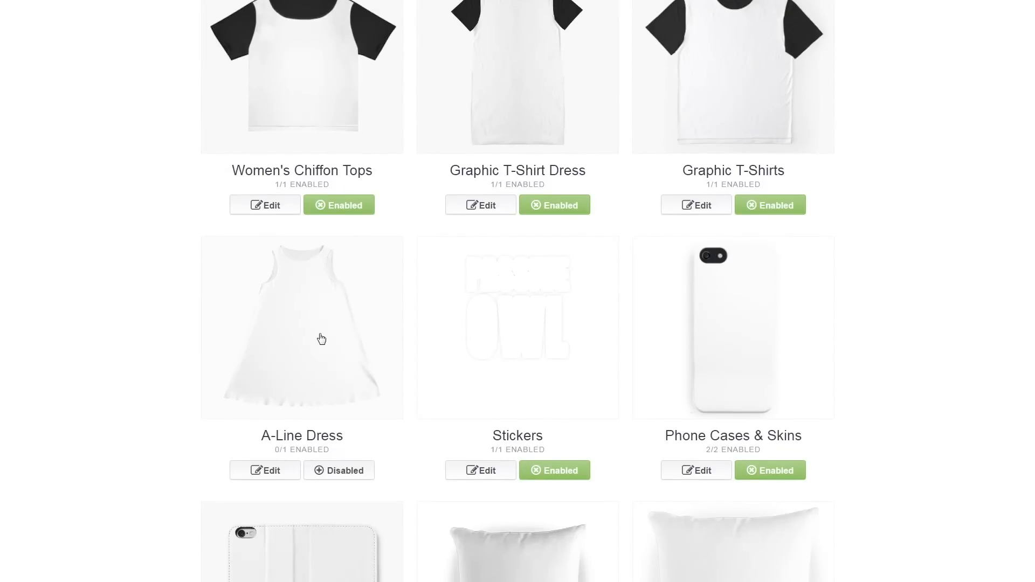
pyautogui.moveTo(275, 450); pyautogui.dragTo(326, 440)
pyautogui.click(327, 447)
pyautogui.scroll(8, 464, 318)
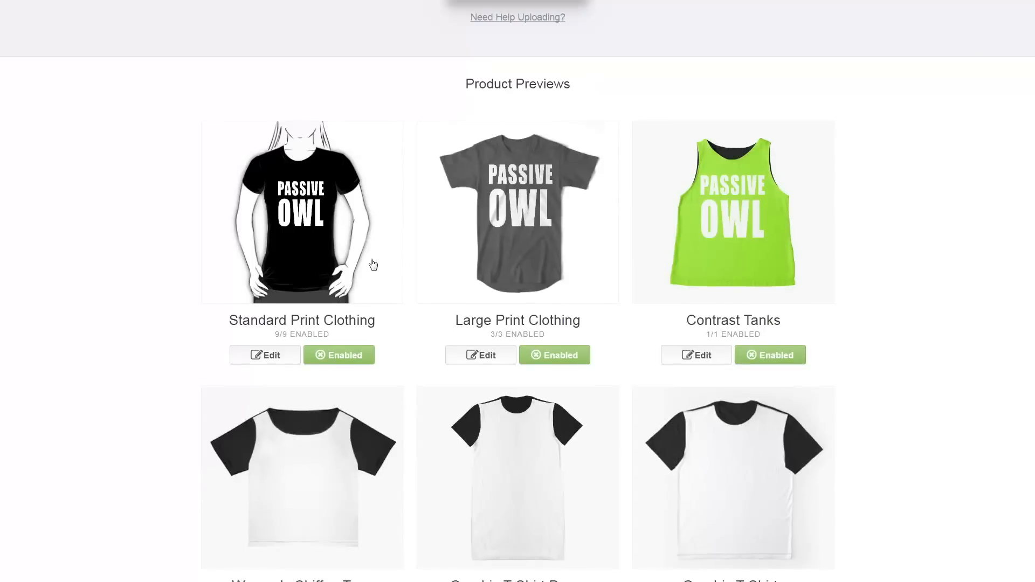
pyautogui.scroll(-4, 372, 258)
pyautogui.scroll(-1, 366, 221)
pyautogui.scroll(-2, 437, 280)
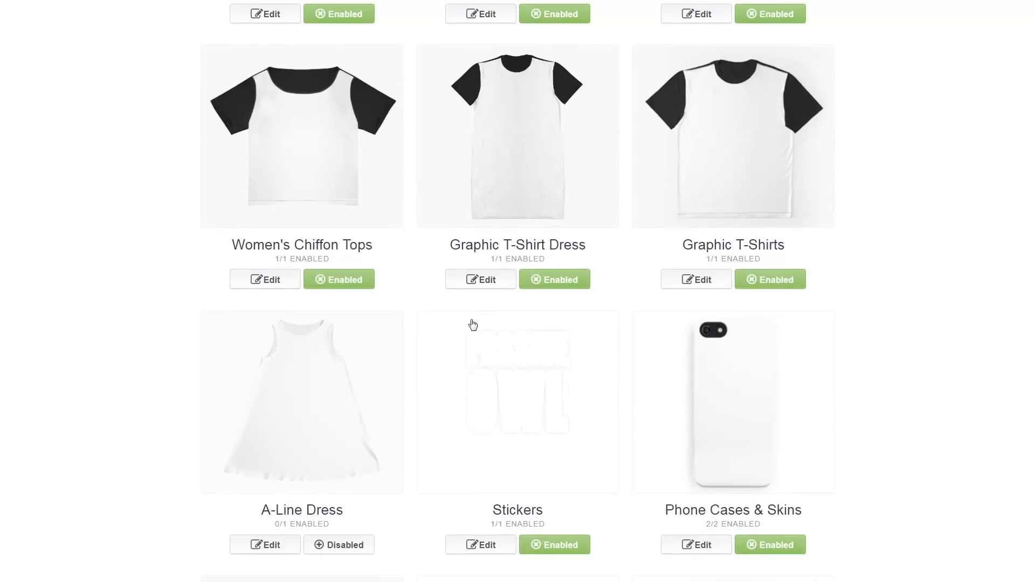
pyautogui.scroll(-1, 493, 348)
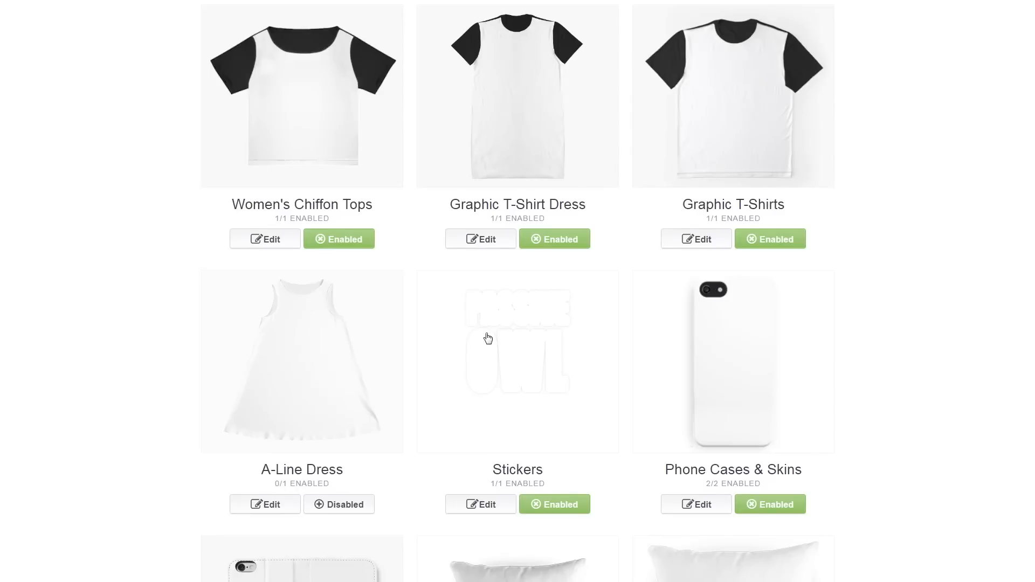
# Step: Disable the Stickers product for the PASSIVE OWL design
pyautogui.scroll(-3, 488, 338)
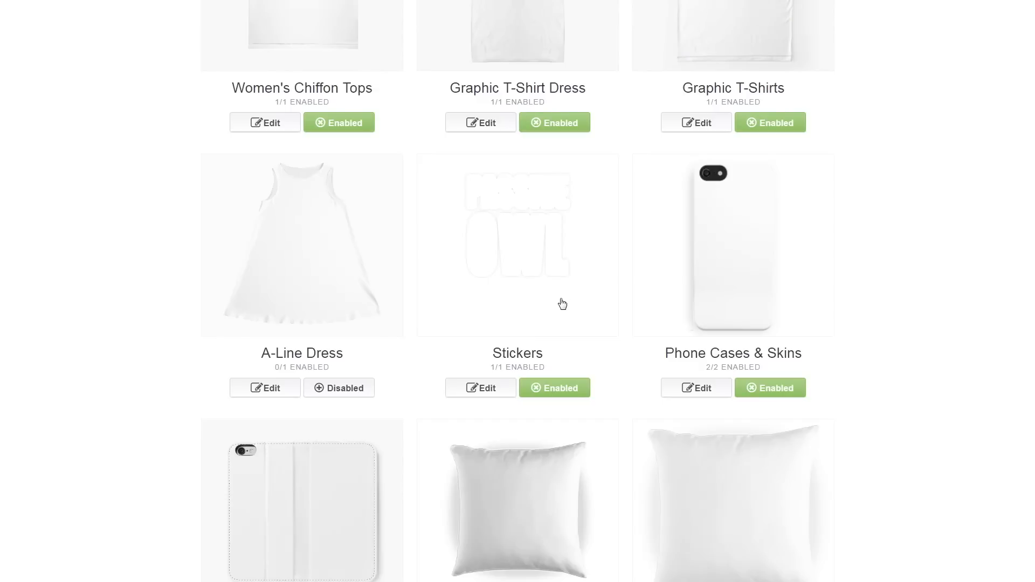
pyautogui.click(556, 390)
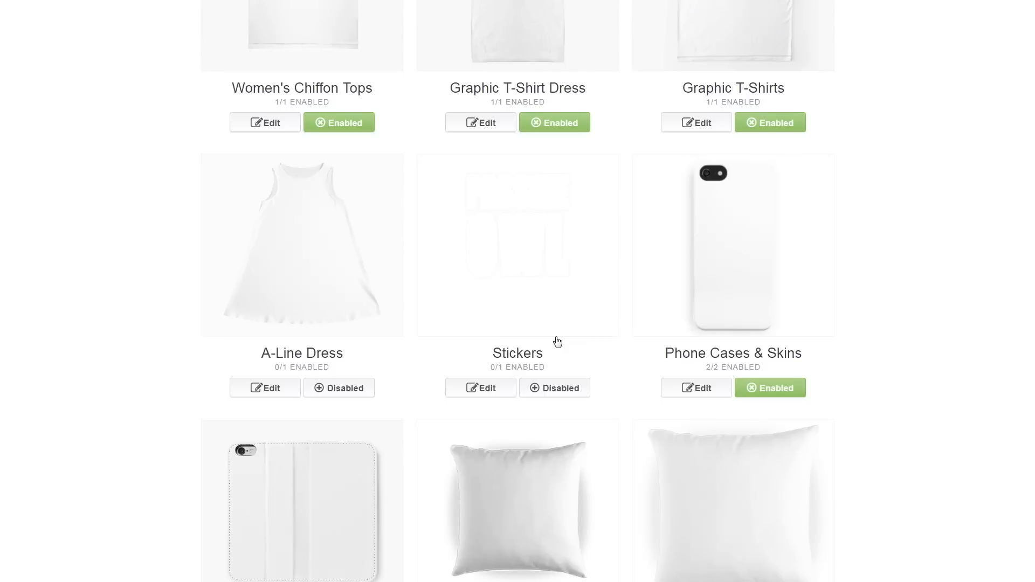
# Step: Open Phone Cases & Skins for editing, check its iPhone and Galaxy availability and markup, and return to the image settings
pyautogui.scroll(-1, 557, 341)
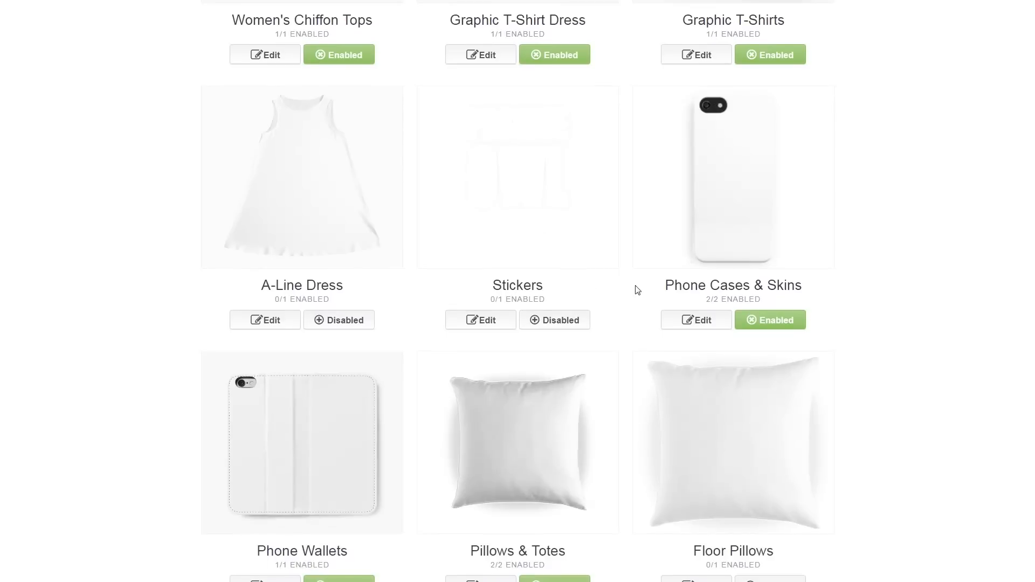
pyautogui.click(717, 206)
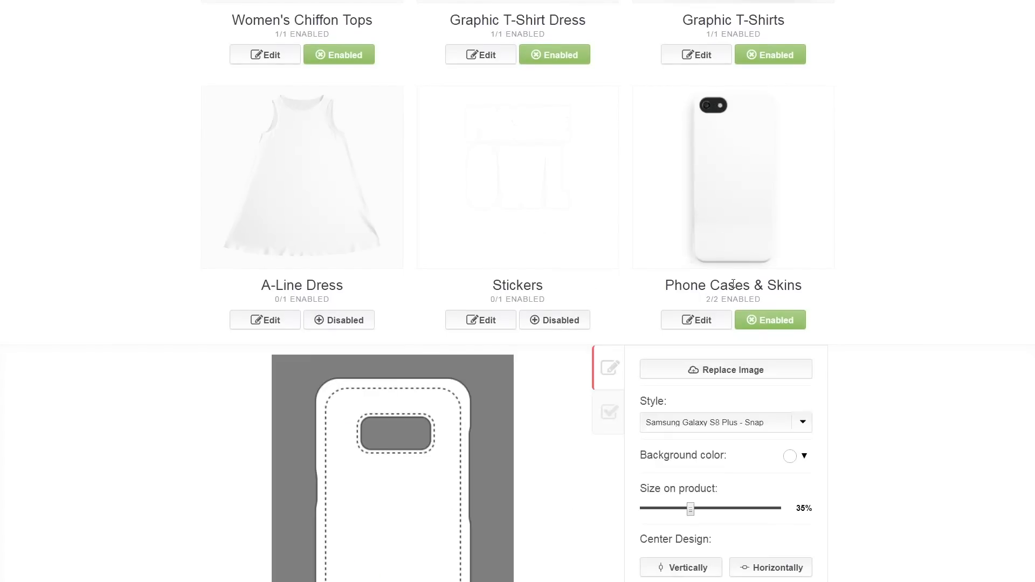
pyautogui.scroll(-2, 721, 300)
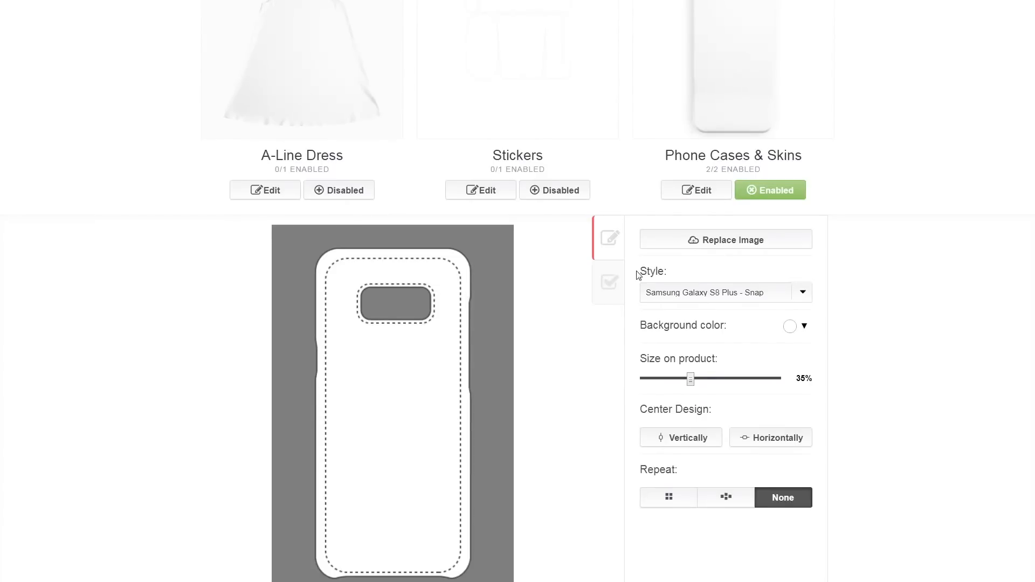
pyautogui.click(610, 284)
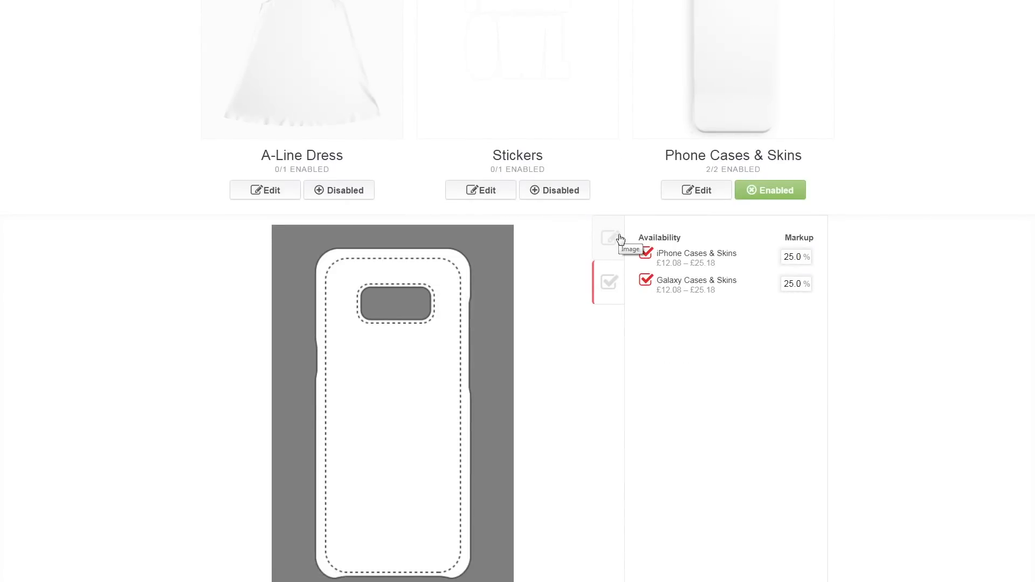
pyautogui.click(620, 239)
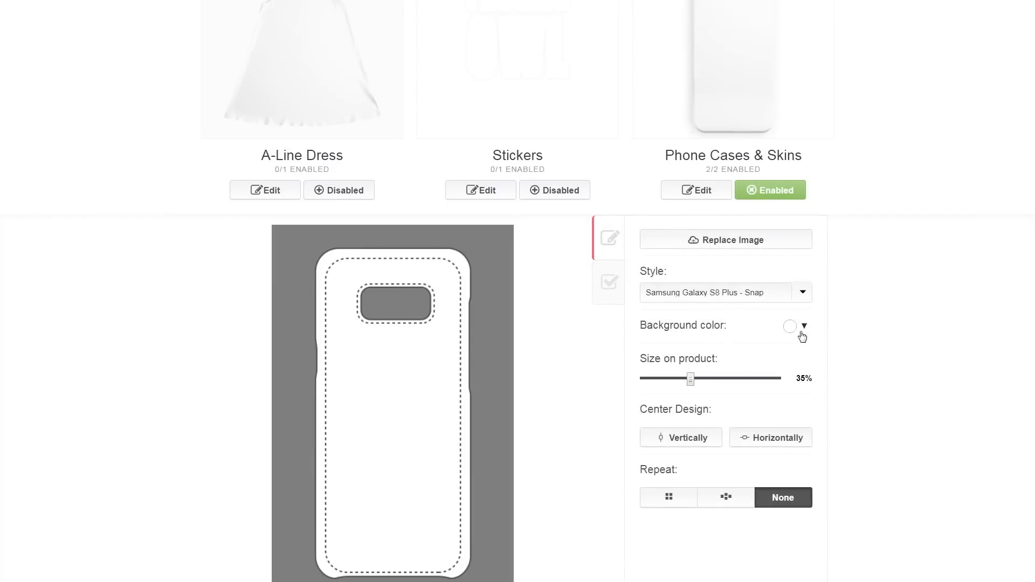
# Step: Set the phone case background colour to dark grey #6e6e6e and check the product preview
pyautogui.click(804, 327)
pyautogui.moveTo(809, 360); pyautogui.dragTo(788, 405)
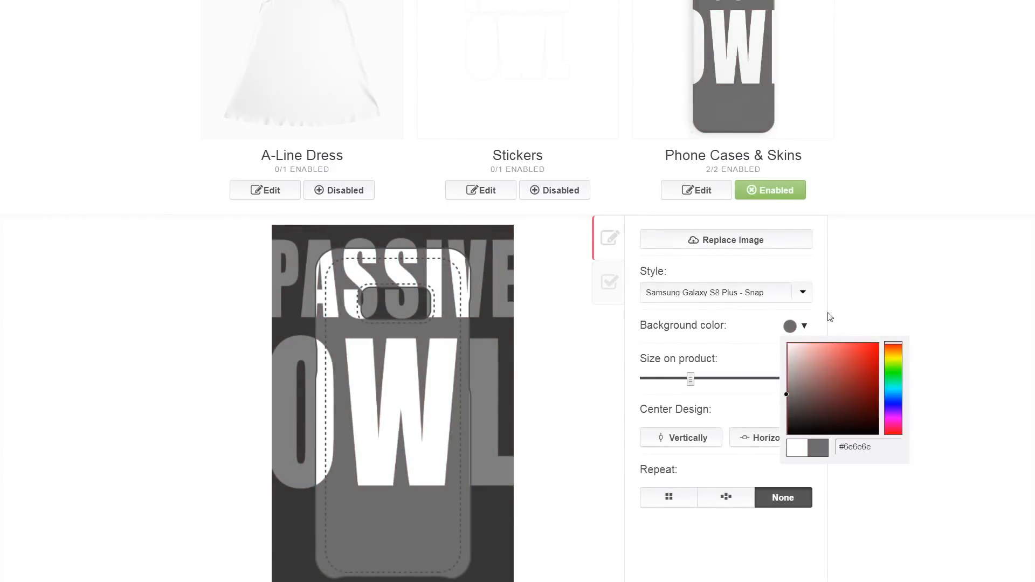
pyautogui.click(886, 267)
pyautogui.scroll(3, 863, 248)
pyautogui.scroll(-3, 852, 238)
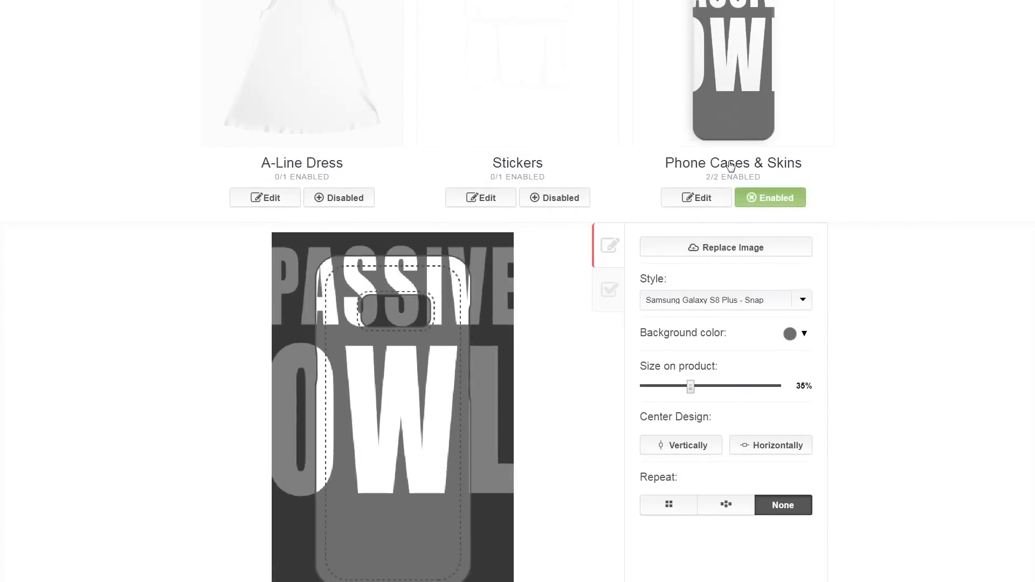
pyautogui.scroll(-1, 573, 287)
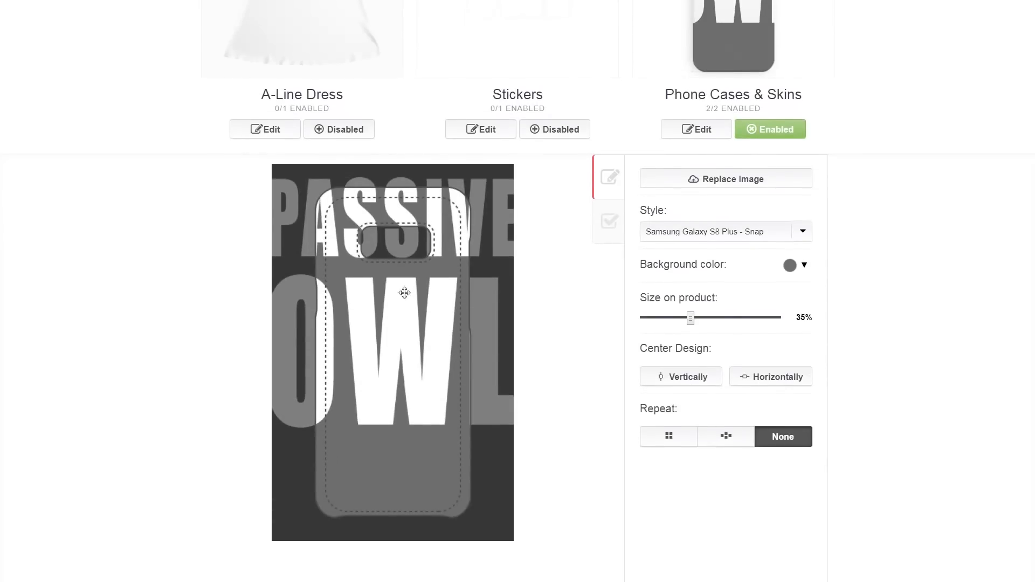
# Step: Scale the phone case design to 17%, centre it horizontally, and compare it with the product preview
pyautogui.moveTo(688, 321); pyautogui.dragTo(668, 323)
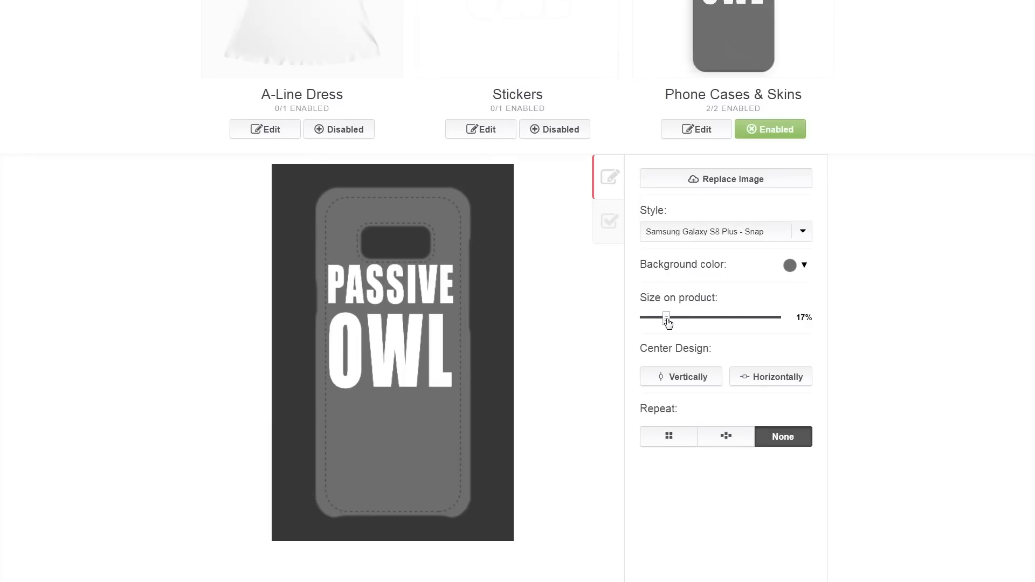
pyautogui.click(707, 384)
pyautogui.click(763, 376)
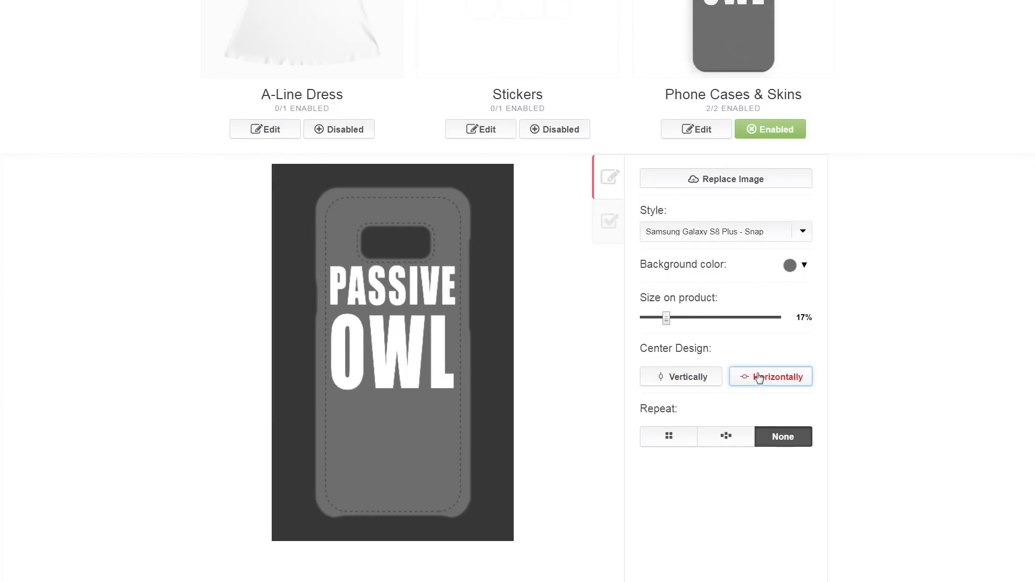
pyautogui.scroll(3, 744, 337)
pyautogui.scroll(-2, 741, 302)
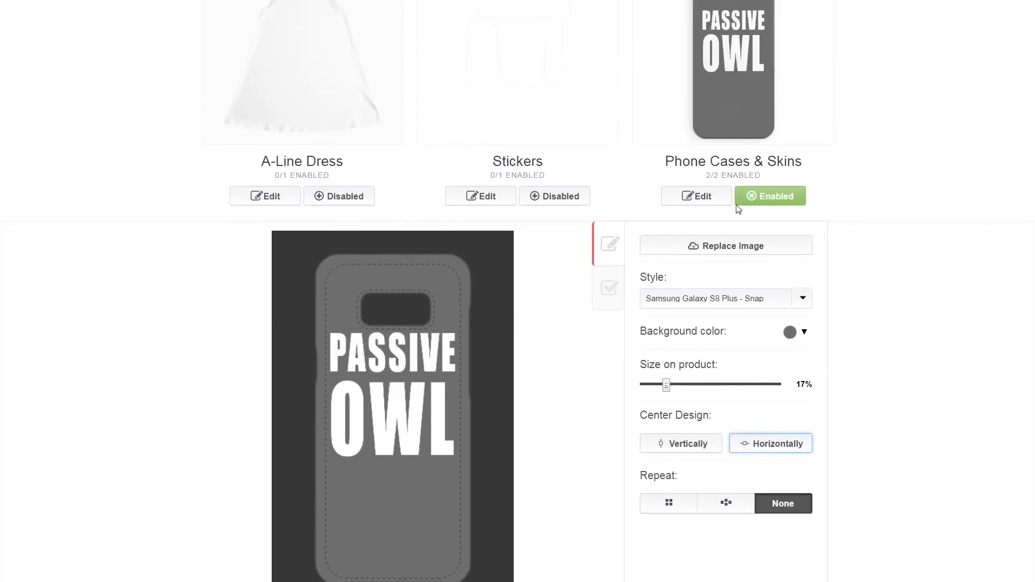
pyautogui.scroll(1, 711, 58)
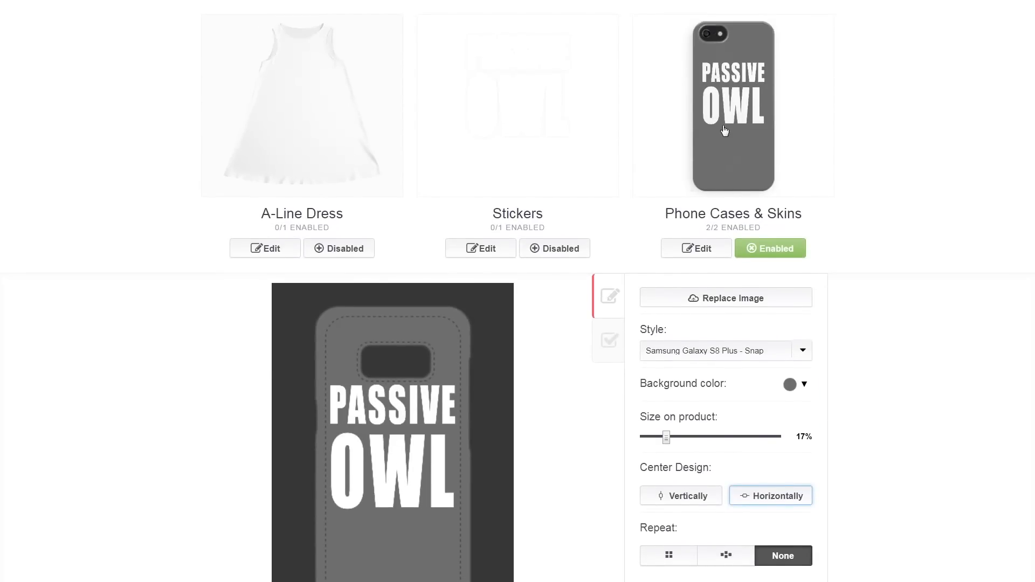
pyautogui.scroll(-2, 636, 167)
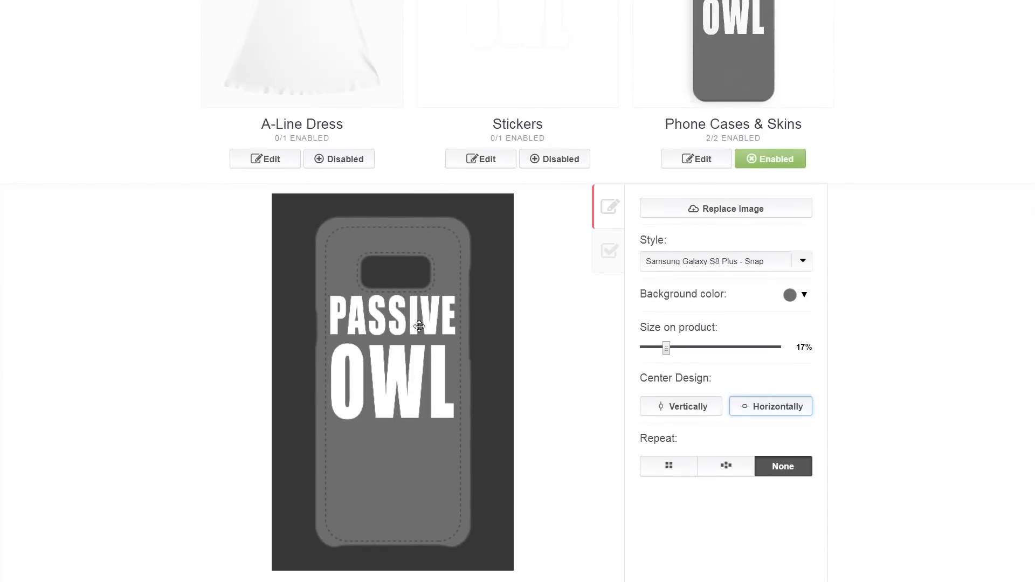
pyautogui.scroll(2, 677, 178)
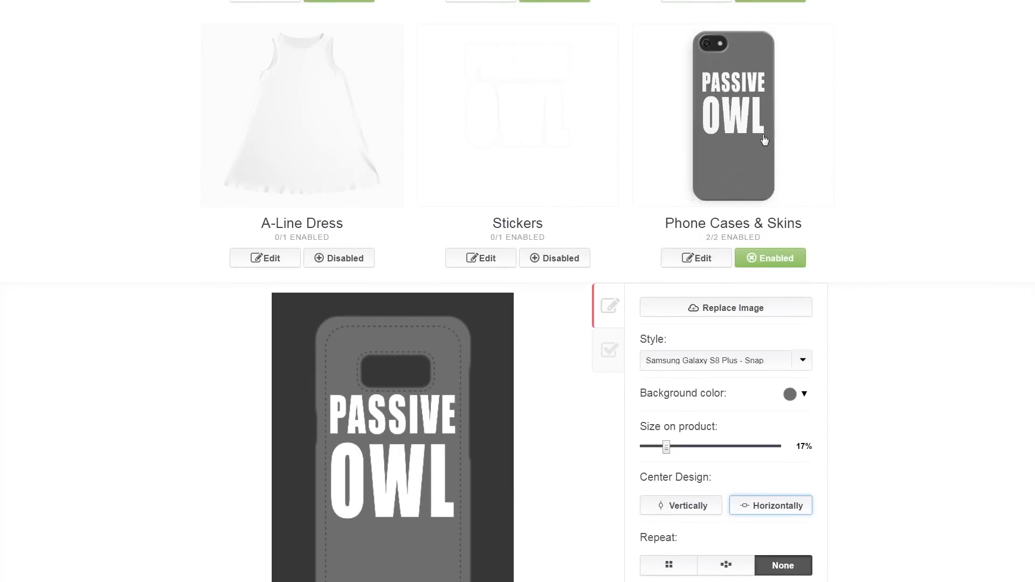
# Step: Enlarge the PASSIVE OWL design on the phone case to 20% and check the preview
pyautogui.scroll(-3, 765, 141)
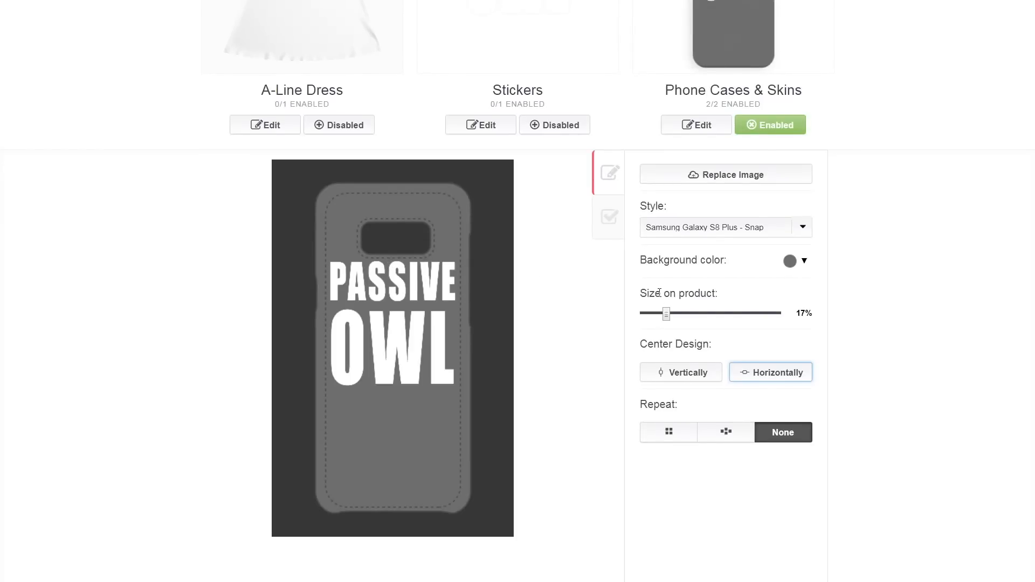
pyautogui.moveTo(667, 315); pyautogui.dragTo(670, 314)
pyautogui.scroll(2, 672, 318)
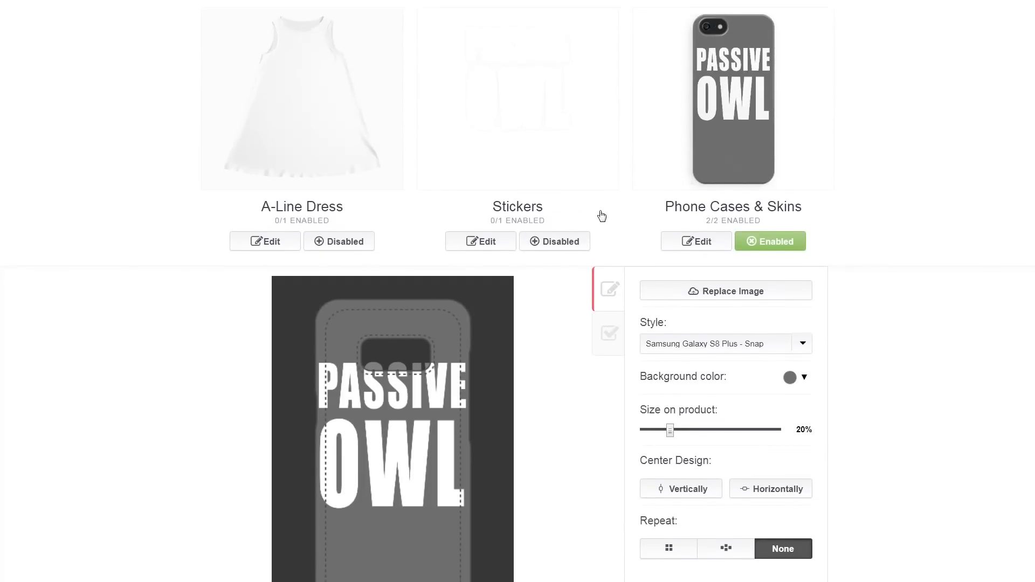
pyautogui.scroll(-2, 598, 215)
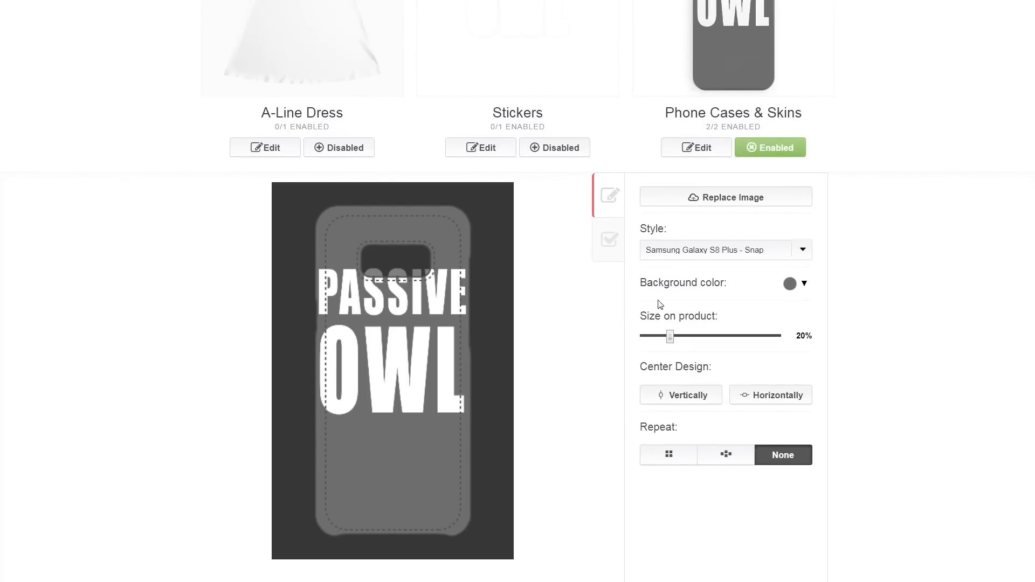
# Step: Browse the available Samsung and iPhone case styles and preview the design on the Samsung Galaxy S7 Edge - Snap
pyautogui.click(682, 253)
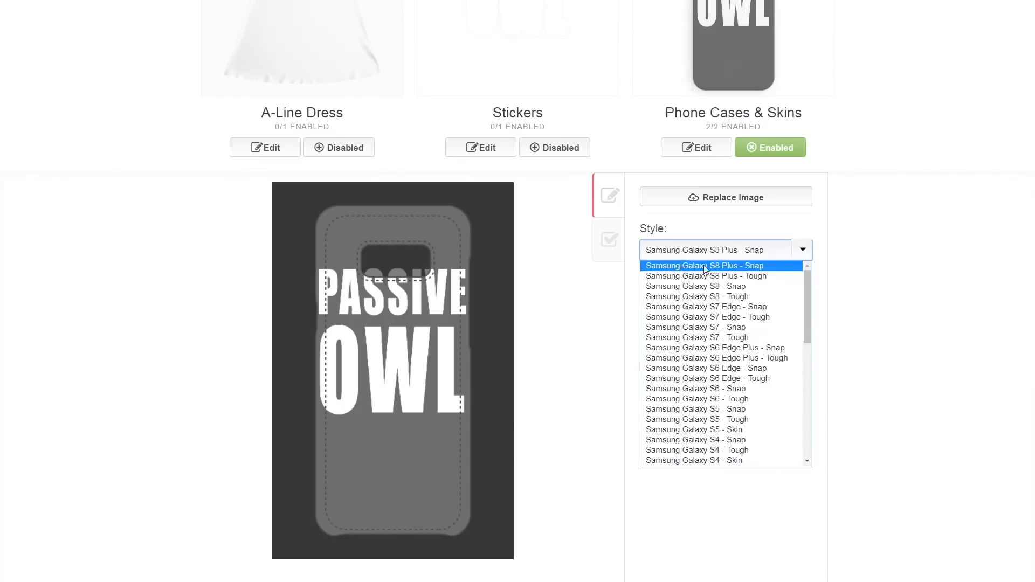
pyautogui.moveTo(807, 300); pyautogui.dragTo(813, 405)
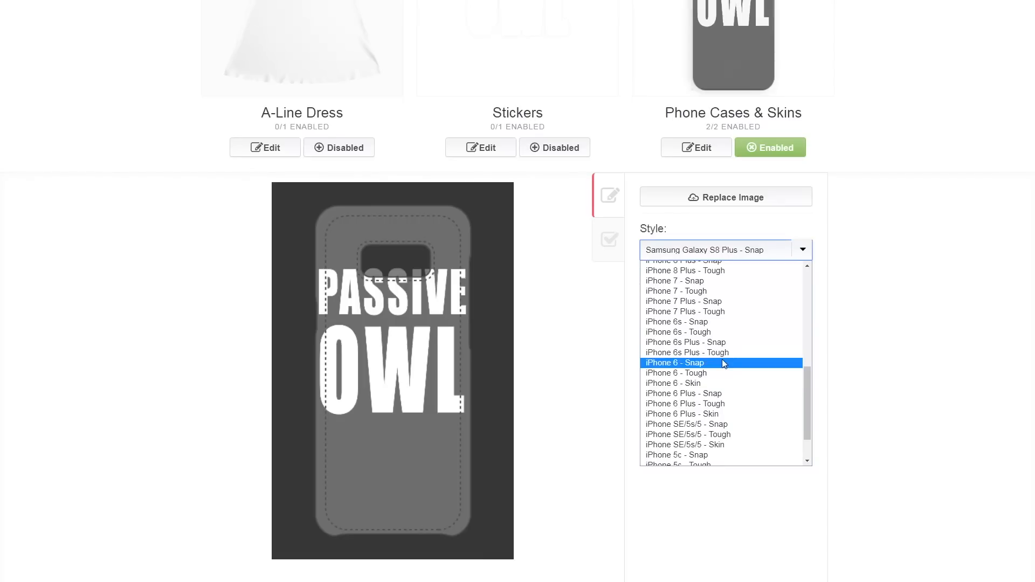
pyautogui.scroll(8, 723, 363)
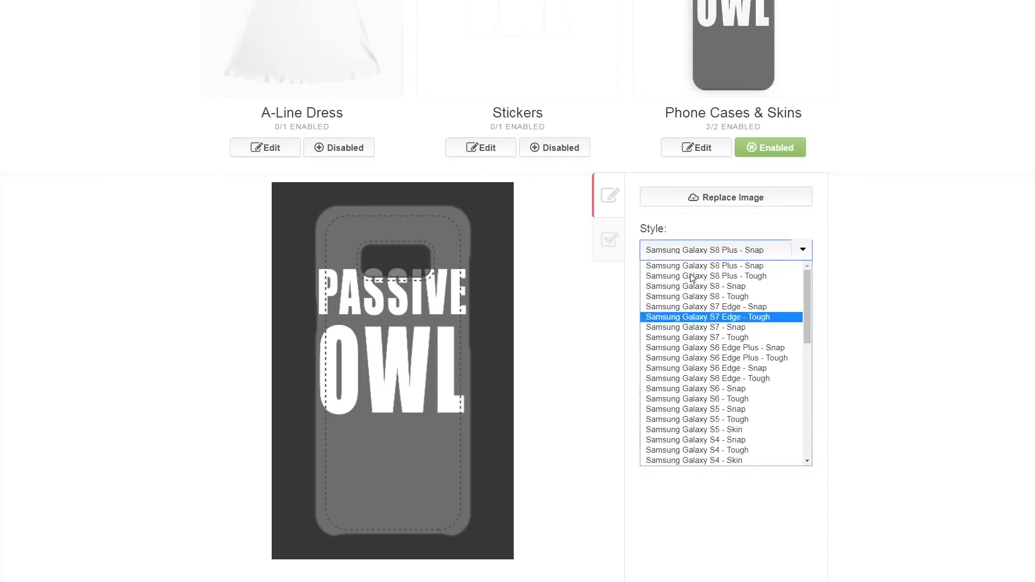
pyautogui.scroll(-8, 703, 312)
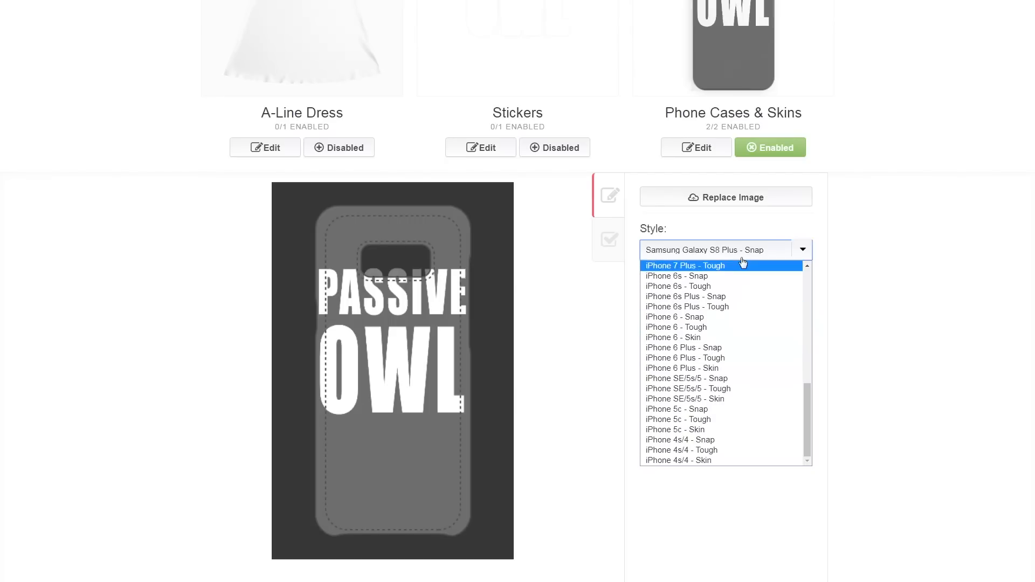
pyautogui.scroll(6, 733, 280)
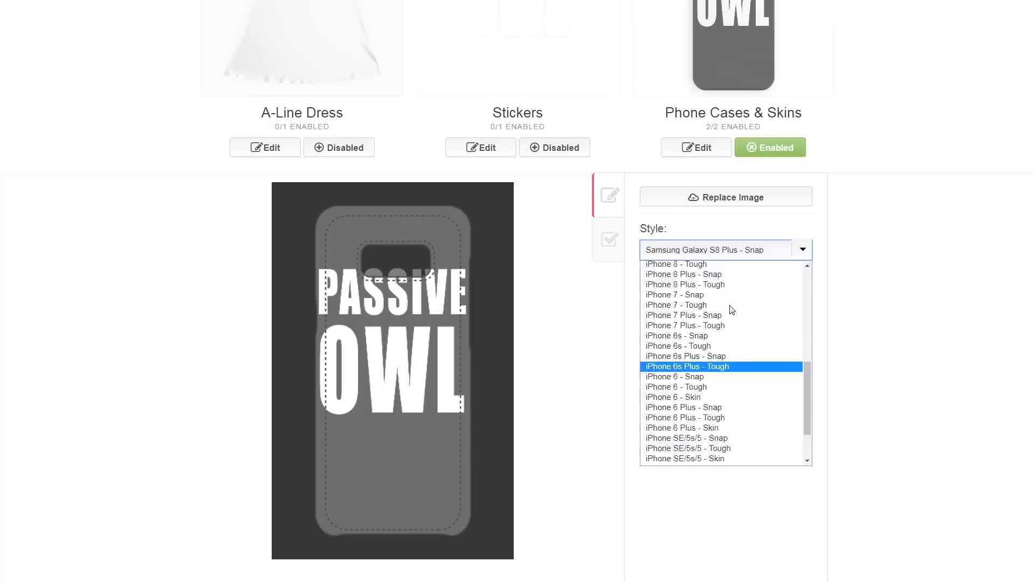
pyautogui.scroll(5, 730, 345)
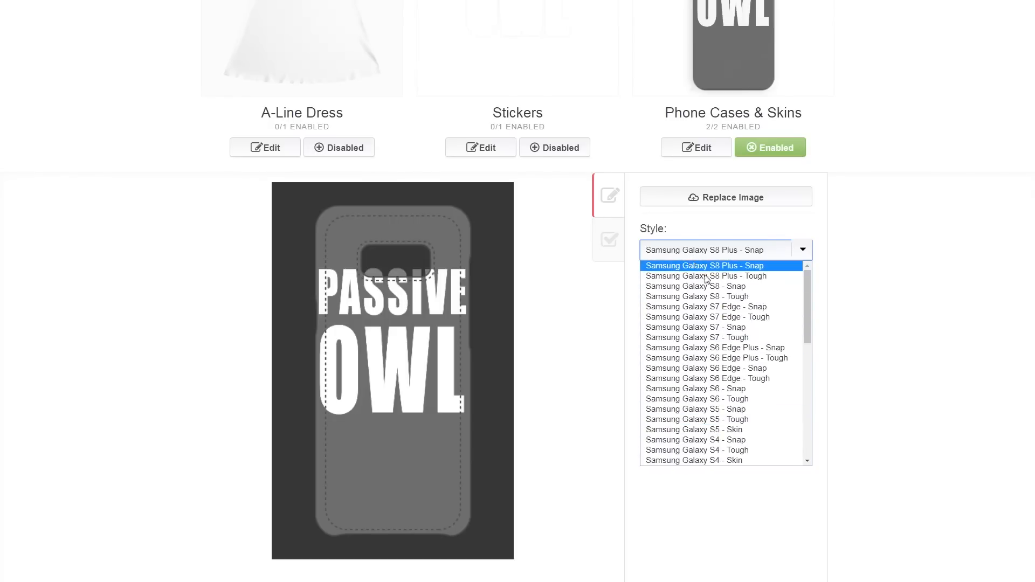
pyautogui.click(719, 308)
# Step: Switch the phone case style to iPhone SE/5s/5 - Snap
pyautogui.click(700, 254)
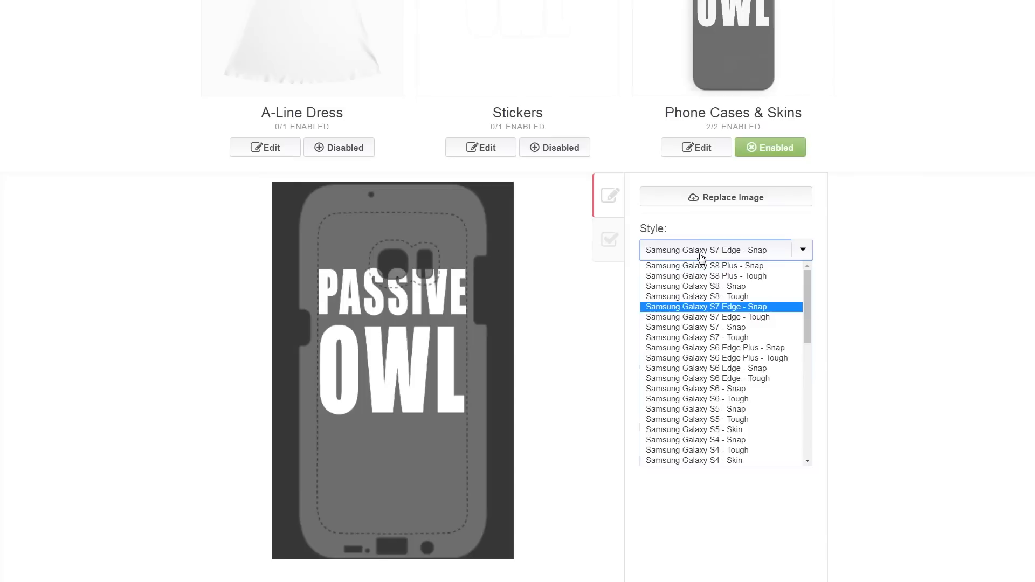
pyautogui.scroll(-6, 715, 346)
pyautogui.scroll(-4, 715, 346)
pyautogui.click(714, 379)
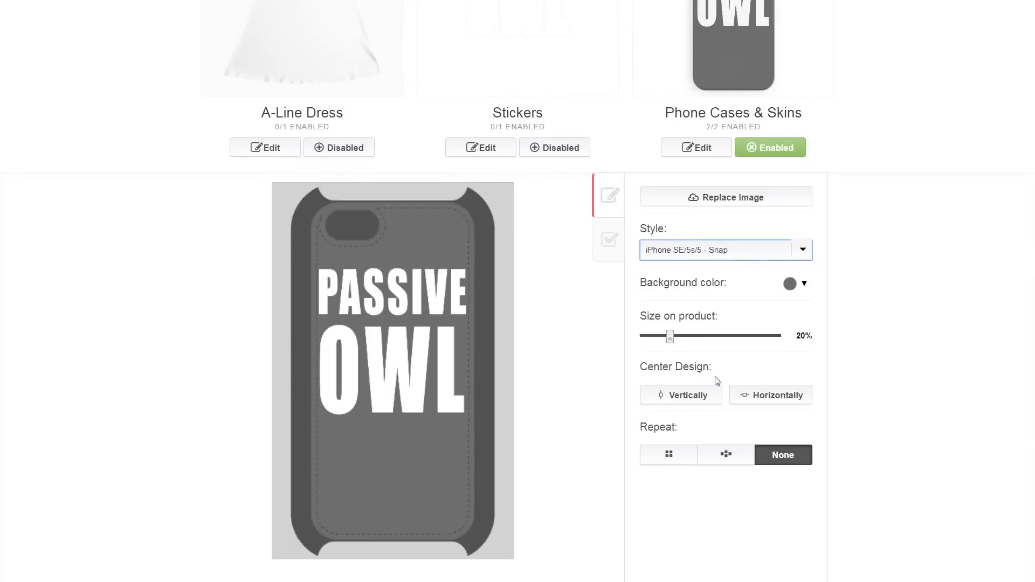
pyautogui.click(848, 340)
# Step: Centre the design horizontally and vertically on the phone case and apply the changes to the product
pyautogui.scroll(-3, 764, 371)
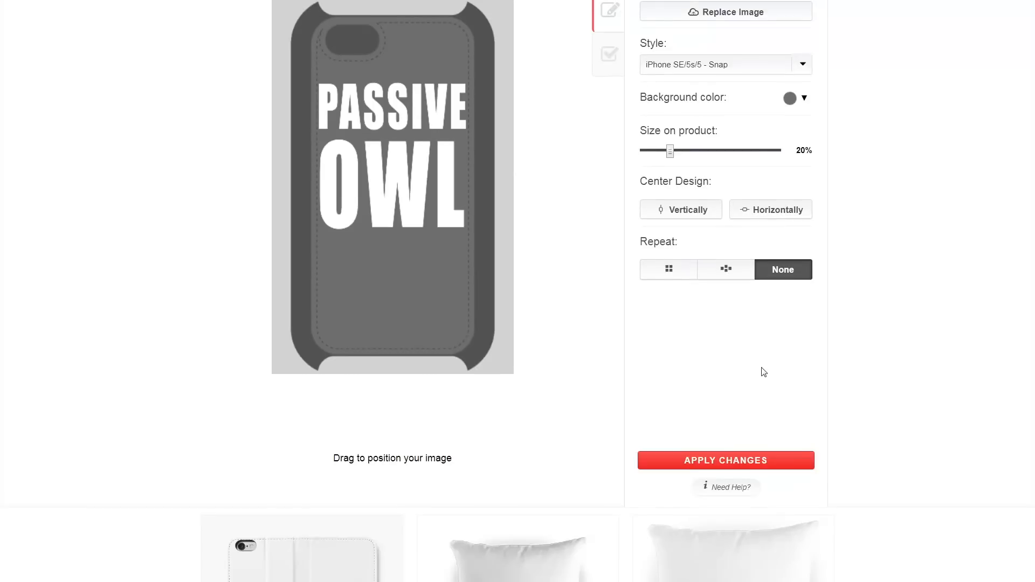
pyautogui.click(761, 210)
pyautogui.click(711, 209)
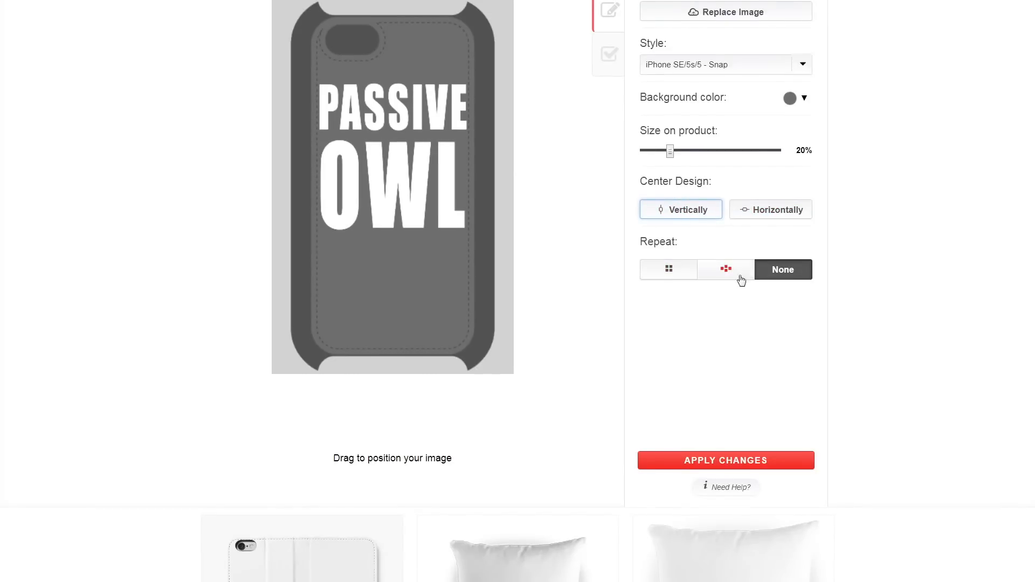
pyautogui.click(704, 464)
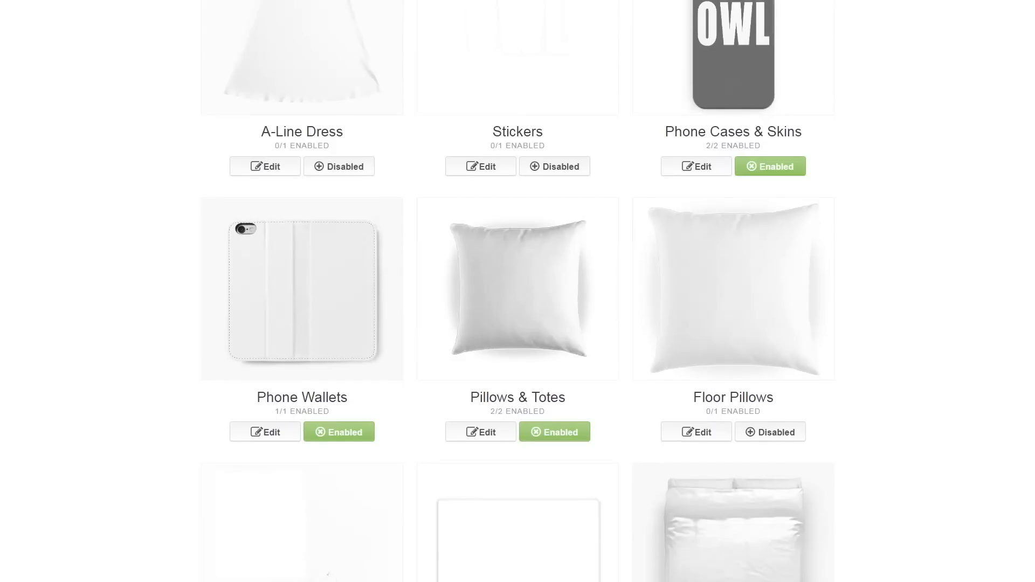
# Step: Open Phone Wallets for editing, set its background colour to a medium grey, and reposition the design vertically
pyautogui.click(313, 316)
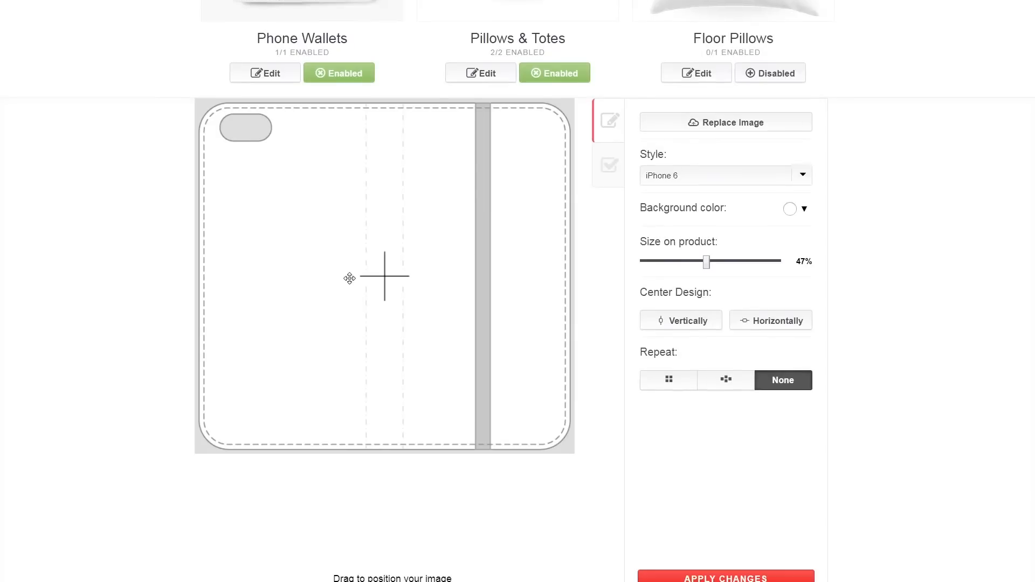
pyautogui.click(803, 212)
pyautogui.moveTo(794, 238)
pyautogui.mouseDown()
pyautogui.moveTo(776, 270)
pyautogui.moveTo(686, 270)
pyautogui.mouseUp()
pyautogui.moveTo(486, 203); pyautogui.dragTo(486, 263)
pyautogui.scroll(3, 485, 264)
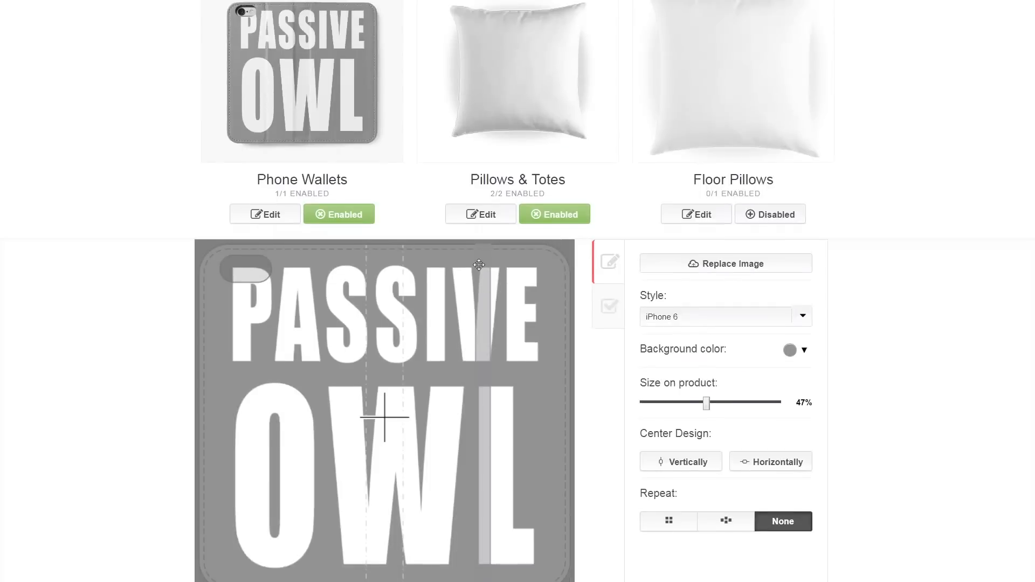
# Step: Scale the Phone Wallets design to 22% and move it onto the cover panel without the camera cutout
pyautogui.scroll(-1, 443, 254)
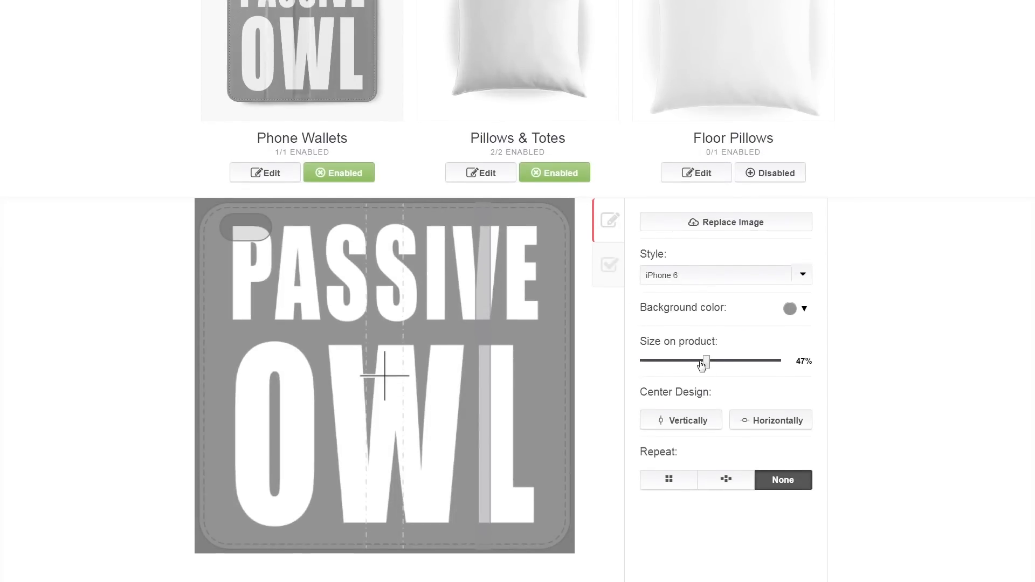
pyautogui.moveTo(700, 365); pyautogui.dragTo(675, 365)
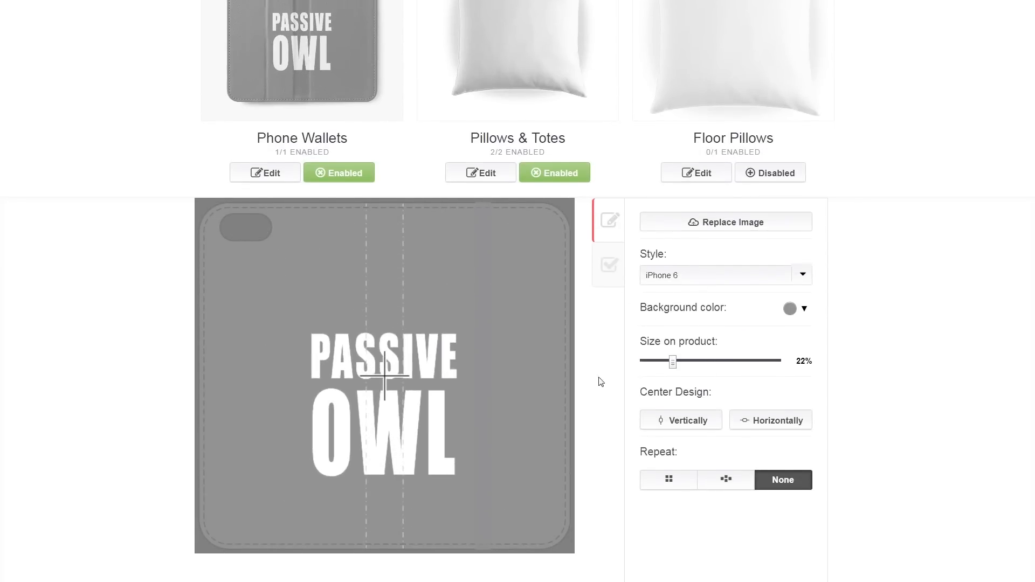
pyautogui.scroll(2, 394, 432)
pyautogui.moveTo(394, 431); pyautogui.dragTo(488, 393)
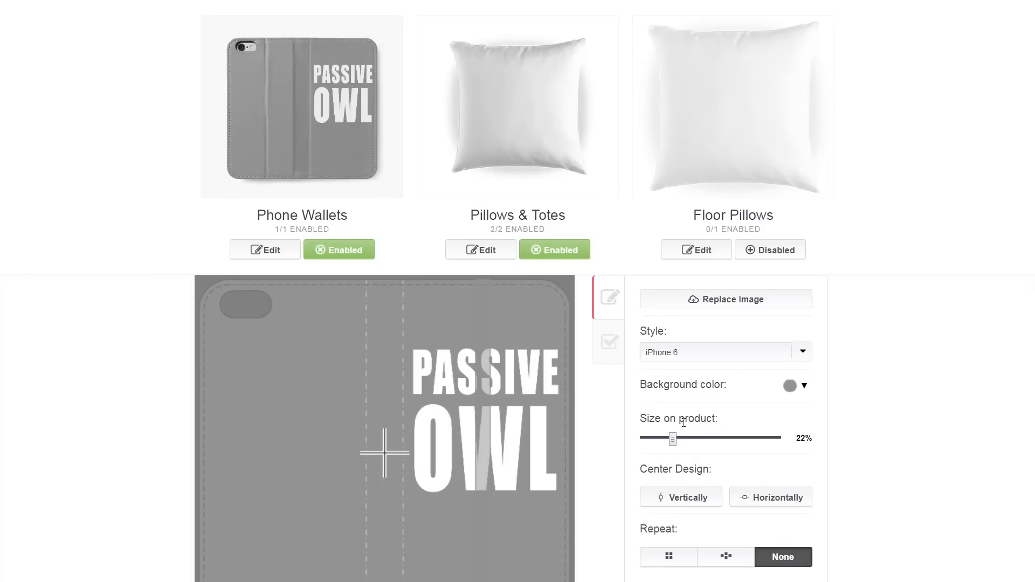
# Step: Set the Phone Wallets background colour to a light coral red
pyautogui.click(790, 388)
pyautogui.moveTo(813, 421); pyautogui.dragTo(844, 395)
pyautogui.click(824, 386)
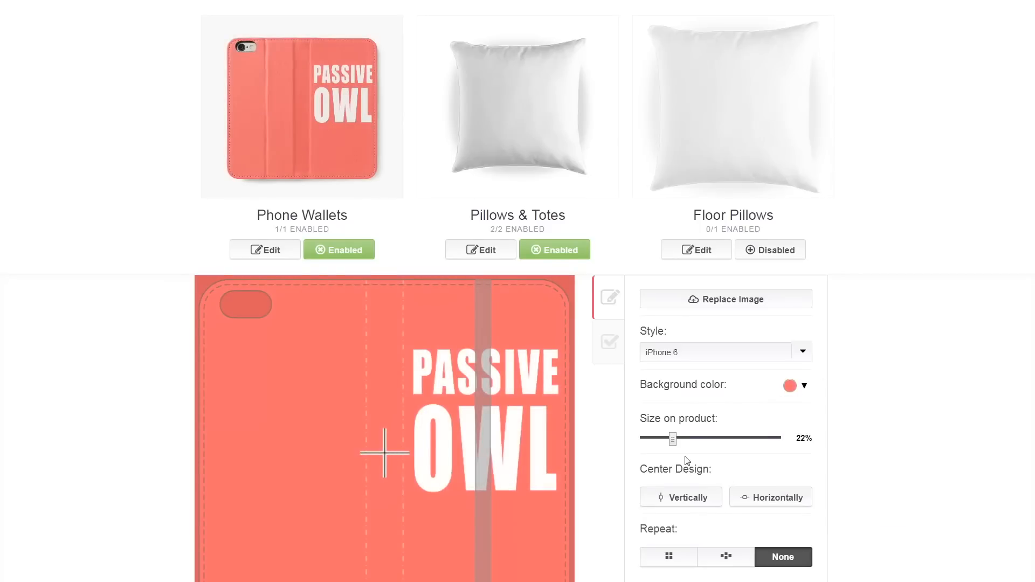
pyautogui.scroll(-1, 685, 475)
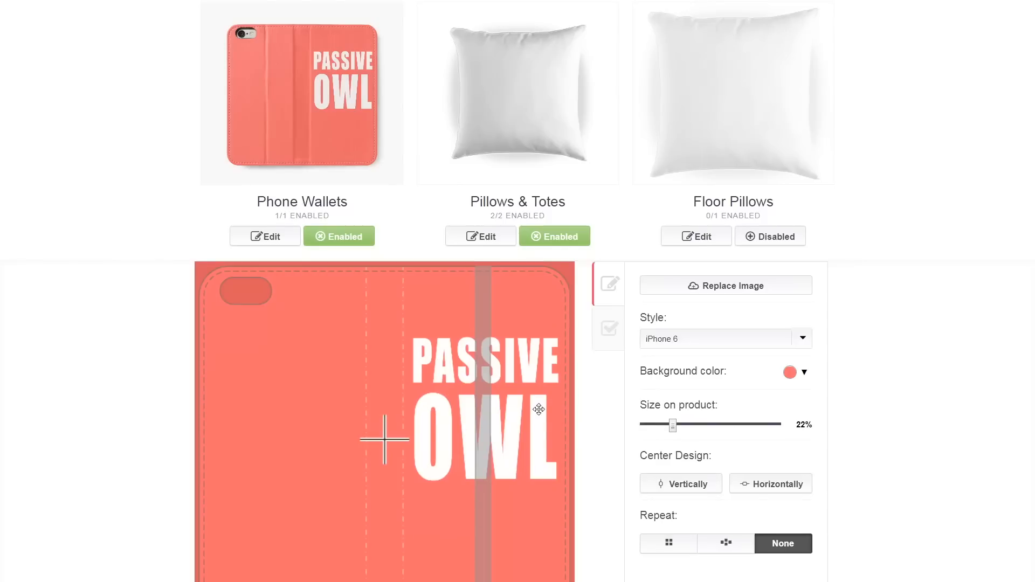
# Step: Repeat the Phone Wallets design in a staggered pattern, scale it to 13%, and apply the changes
pyautogui.moveTo(539, 410); pyautogui.dragTo(539, 418)
pyautogui.click(742, 545)
pyautogui.moveTo(674, 426)
pyautogui.mouseDown()
pyautogui.moveTo(702, 429)
pyautogui.moveTo(661, 430)
pyautogui.mouseUp()
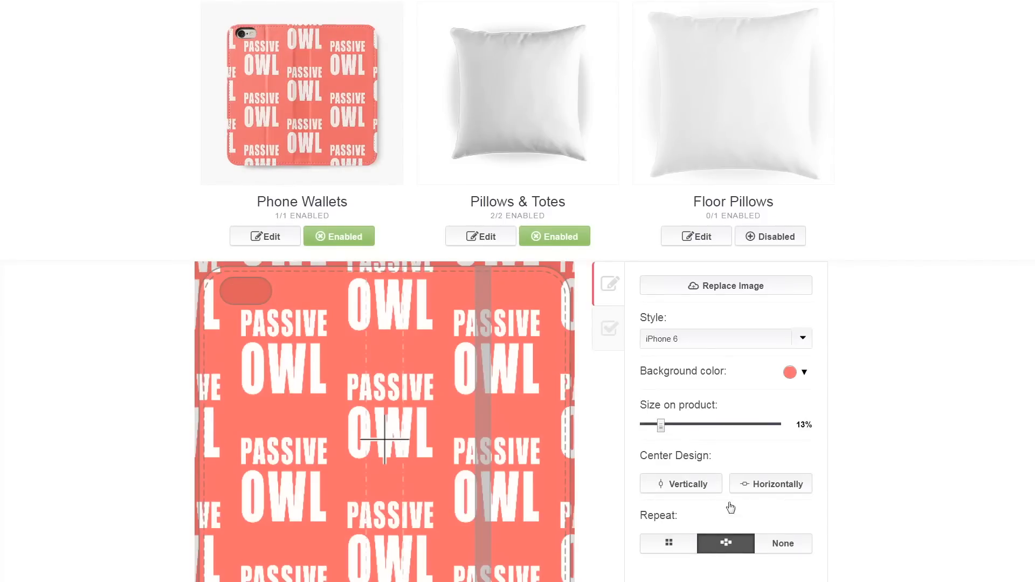
pyautogui.scroll(-1, 718, 510)
pyautogui.scroll(2, 719, 510)
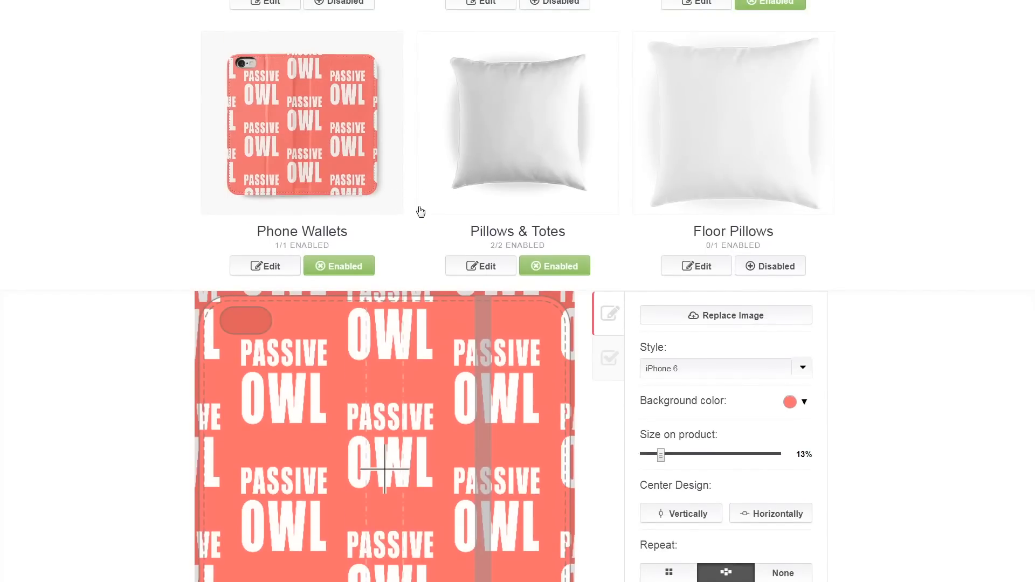
pyautogui.scroll(-4, 420, 211)
pyautogui.click(760, 563)
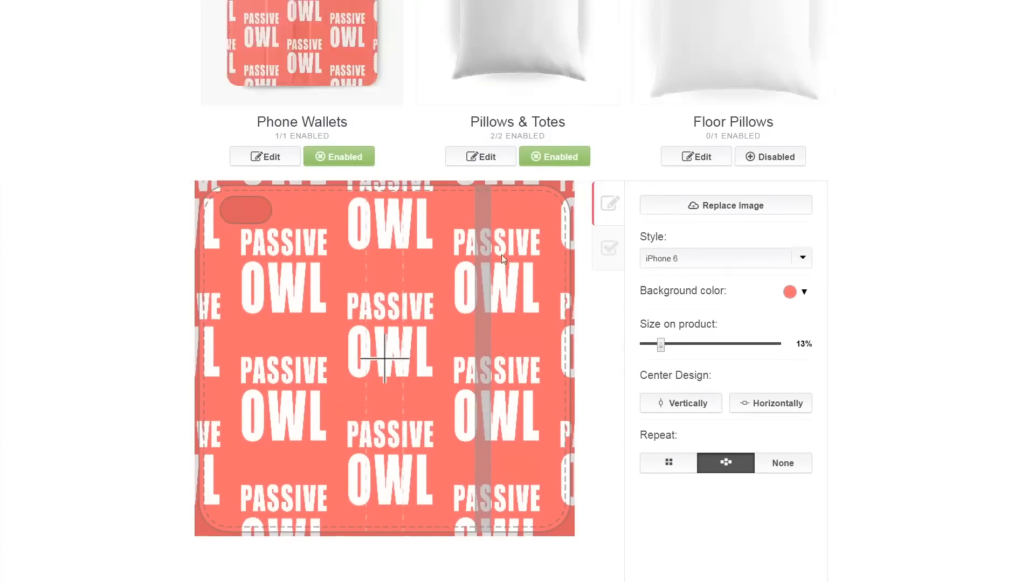
# Step: Open Pillows & Totes for editing and set its background to a coral red around #ff6464
pyautogui.click(498, 265)
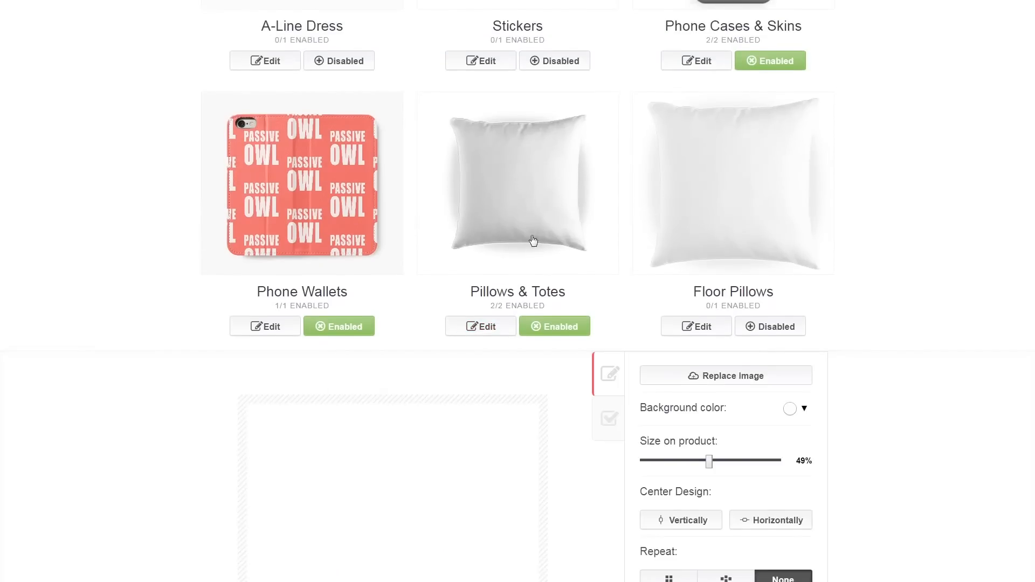
pyautogui.scroll(-3, 533, 241)
pyautogui.click(808, 259)
pyautogui.click(809, 283)
pyautogui.moveTo(791, 291); pyautogui.dragTo(845, 274)
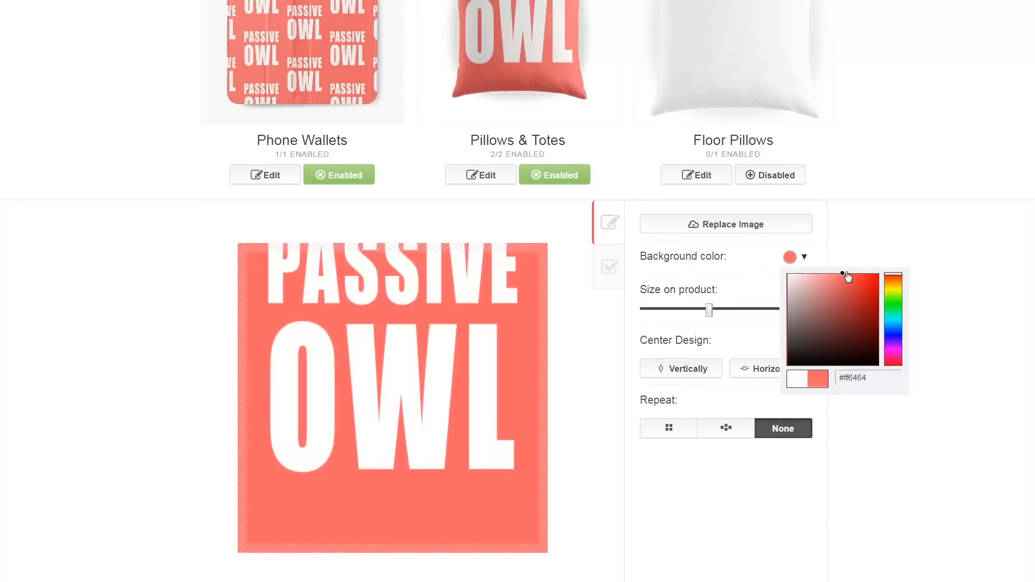
pyautogui.click(887, 228)
# Step: Check the tote bag and throw pillow availability and markup, and move the design down so both words fit inside the print area
pyautogui.click(608, 265)
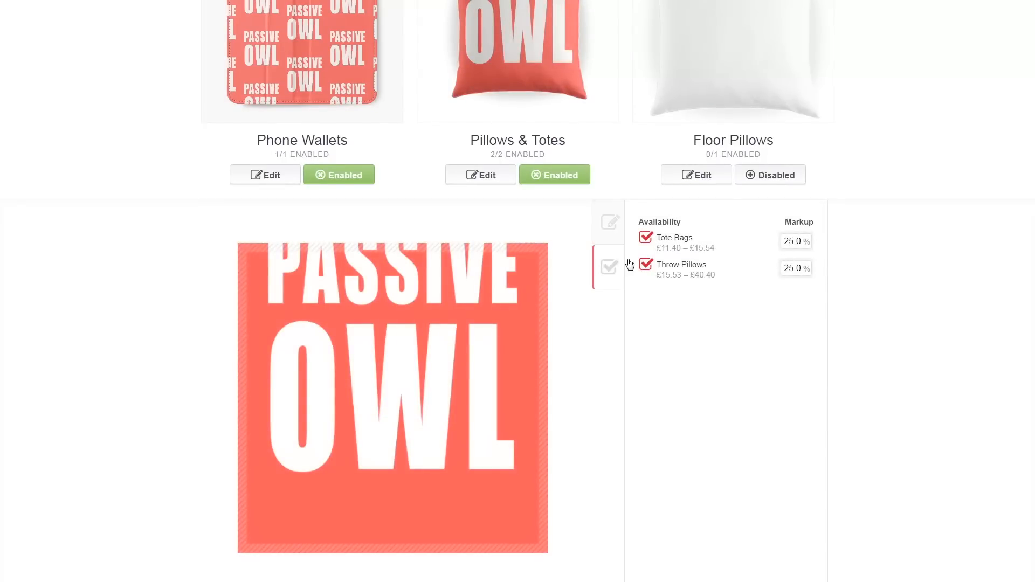
pyautogui.click(611, 230)
pyautogui.scroll(-2, 632, 264)
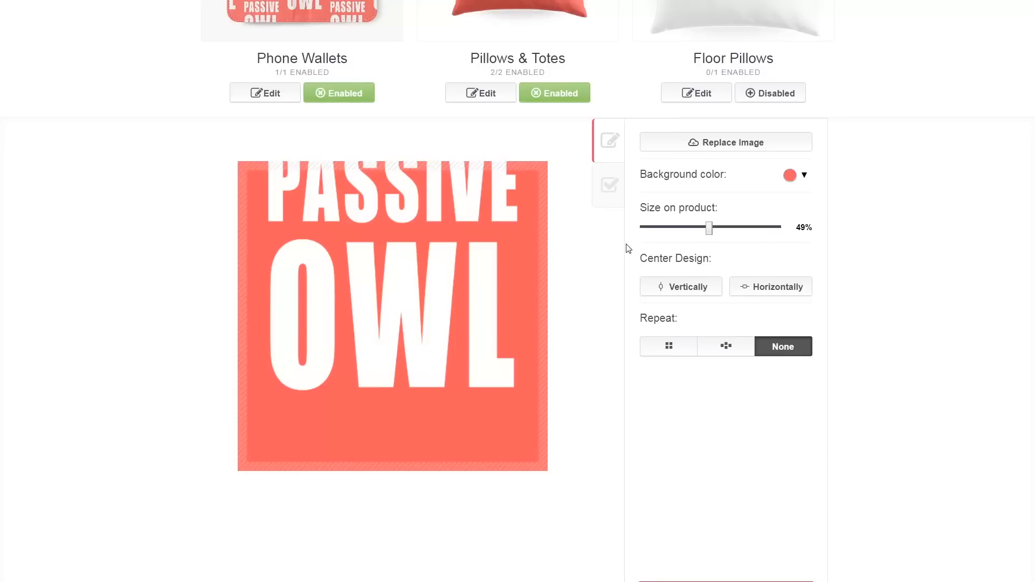
pyautogui.moveTo(435, 238); pyautogui.dragTo(432, 283)
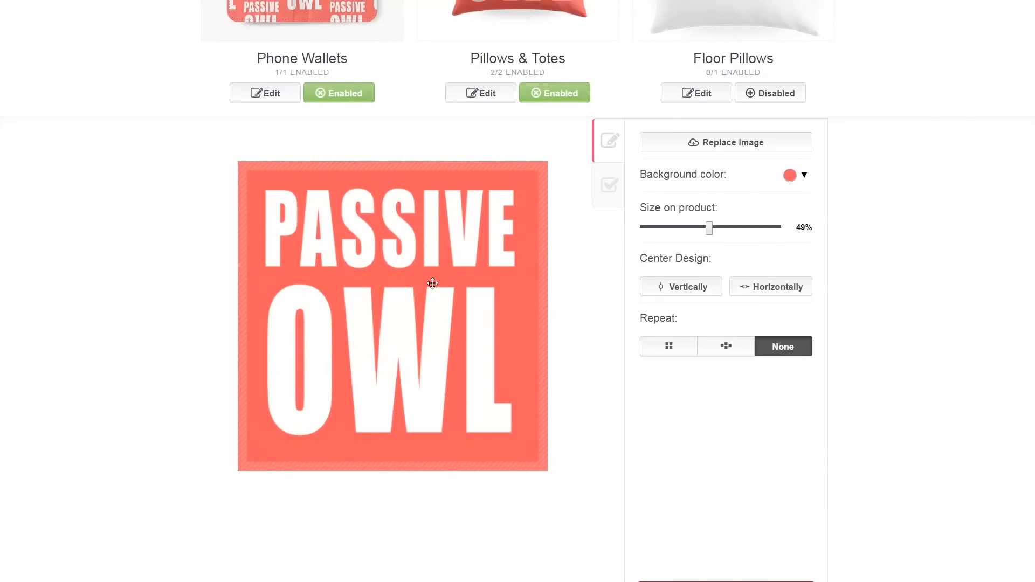
# Step: Scale the Pillows & Totes design to 54% and reposition it within the print area
pyautogui.scroll(2, 674, 302)
pyautogui.moveTo(710, 311); pyautogui.dragTo(701, 313)
pyautogui.scroll(1, 583, 377)
pyautogui.moveTo(491, 430); pyautogui.dragTo(494, 418)
pyautogui.moveTo(700, 390); pyautogui.dragTo(716, 393)
pyautogui.moveTo(401, 405); pyautogui.dragTo(405, 419)
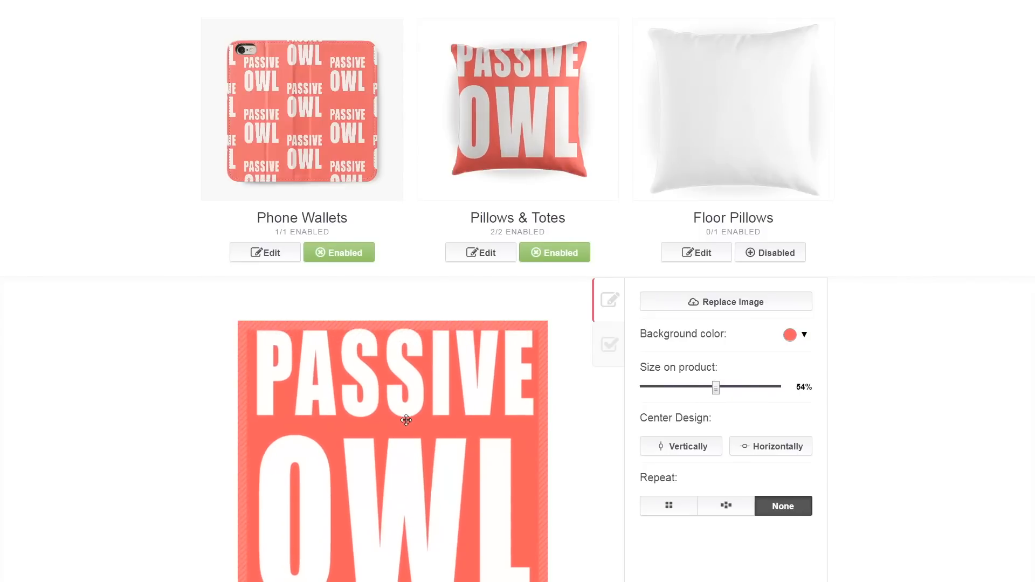
# Step: Try enlarging the Pillows & Totes design to 56% and check it on the pillow preview
pyautogui.scroll(-1, 405, 418)
pyautogui.scroll(-3, 406, 419)
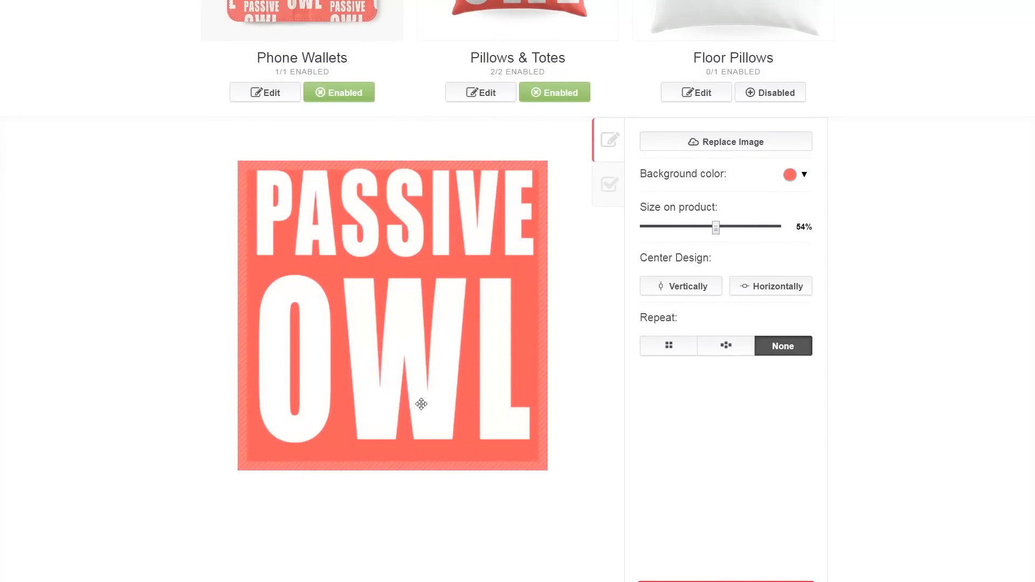
pyautogui.click(718, 229)
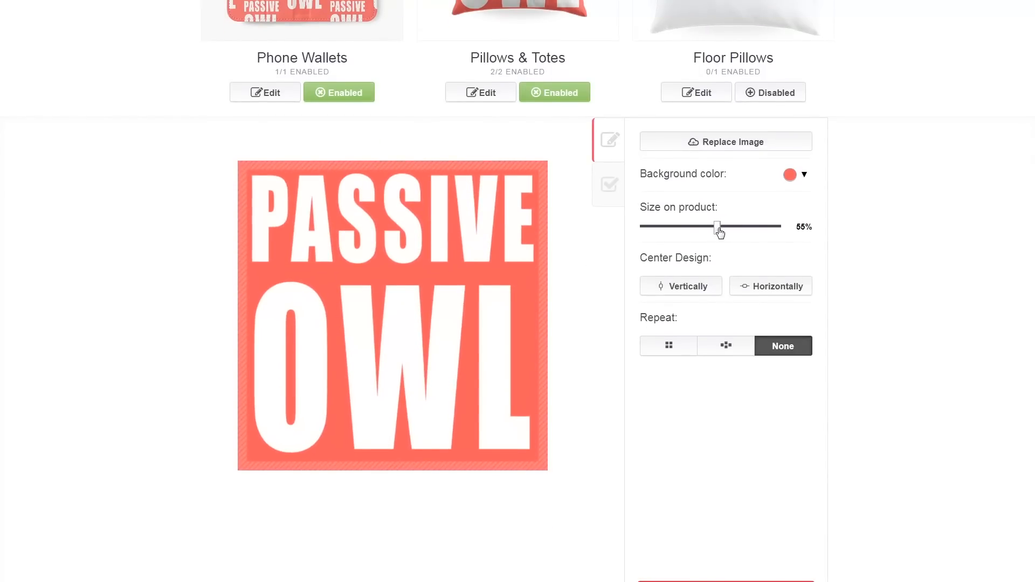
pyautogui.click(720, 231)
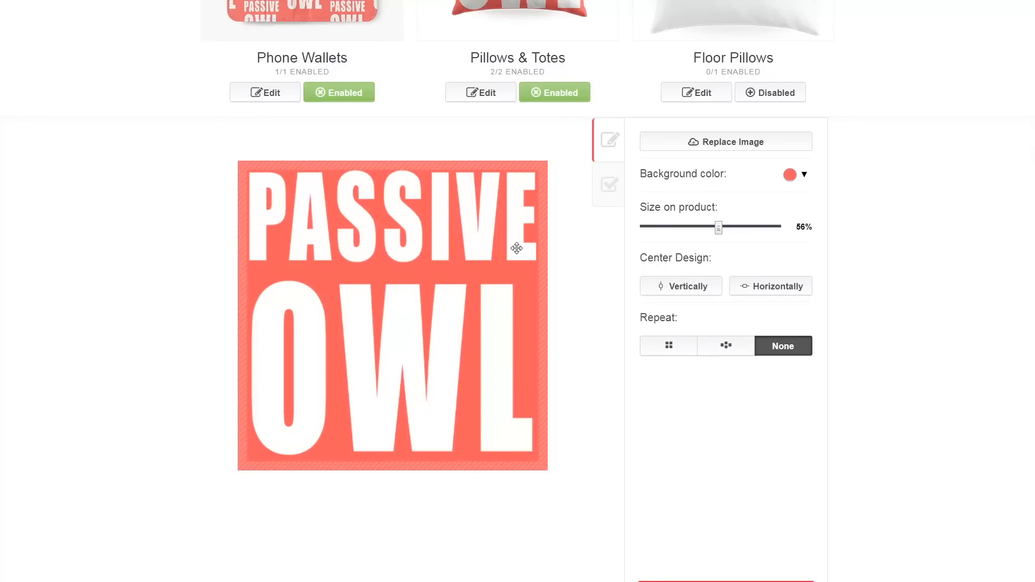
pyautogui.scroll(4, 517, 248)
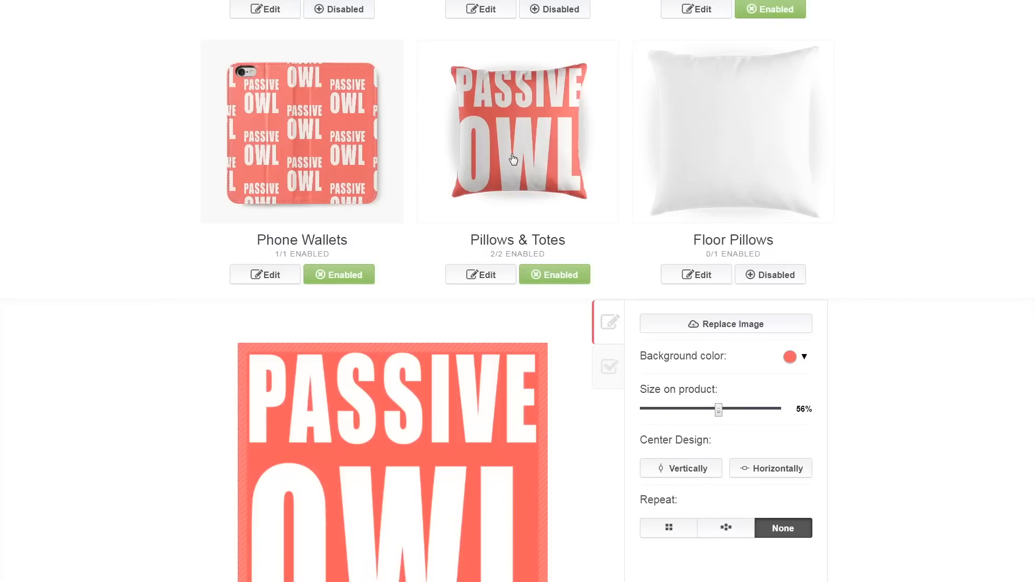
# Step: Reduce the Pillows & Totes design to 47% and check its margins on the pillow preview
pyautogui.scroll(-1, 588, 224)
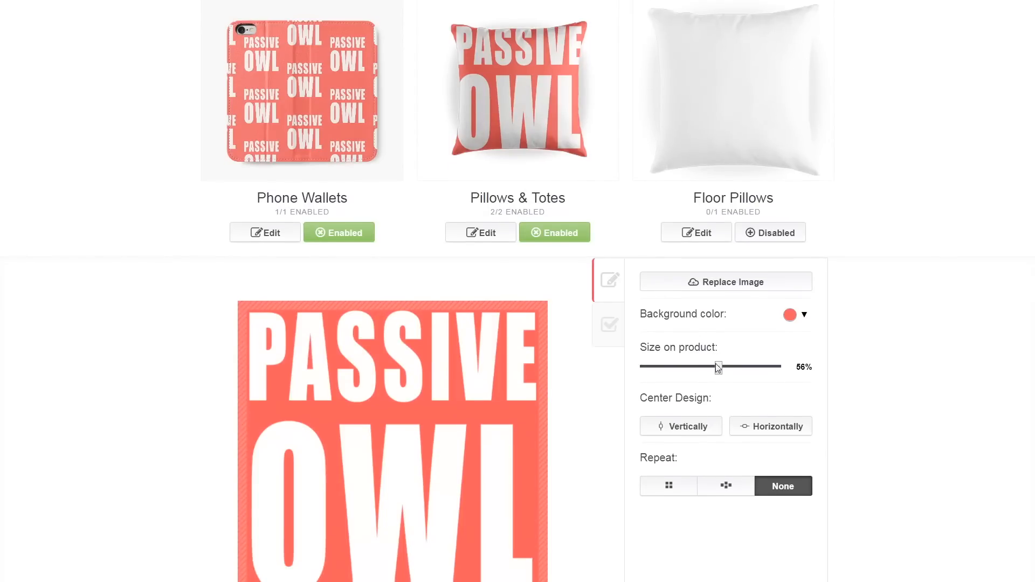
pyautogui.moveTo(719, 372); pyautogui.dragTo(706, 372)
pyautogui.scroll(-1, 500, 371)
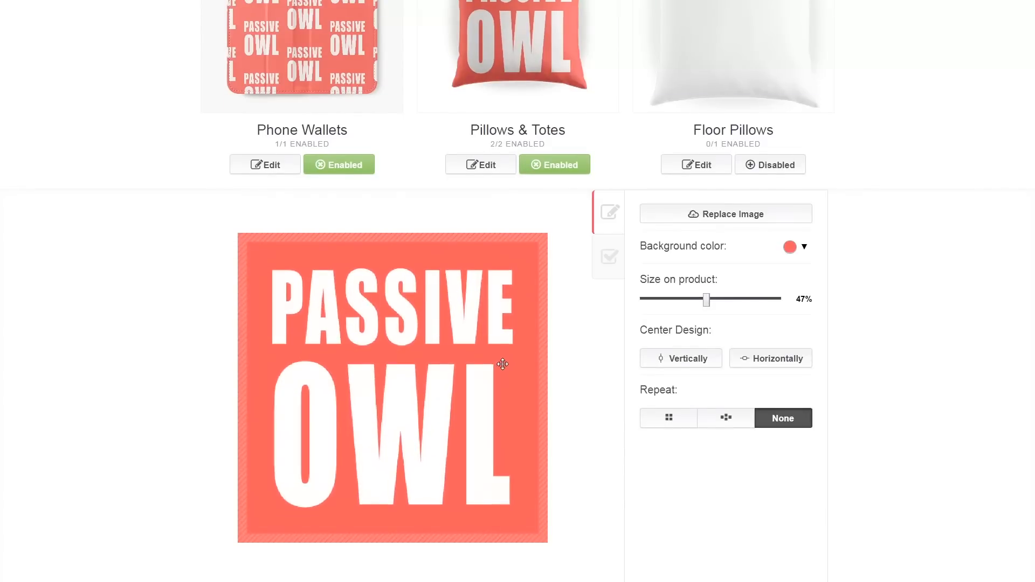
pyautogui.scroll(1, 503, 364)
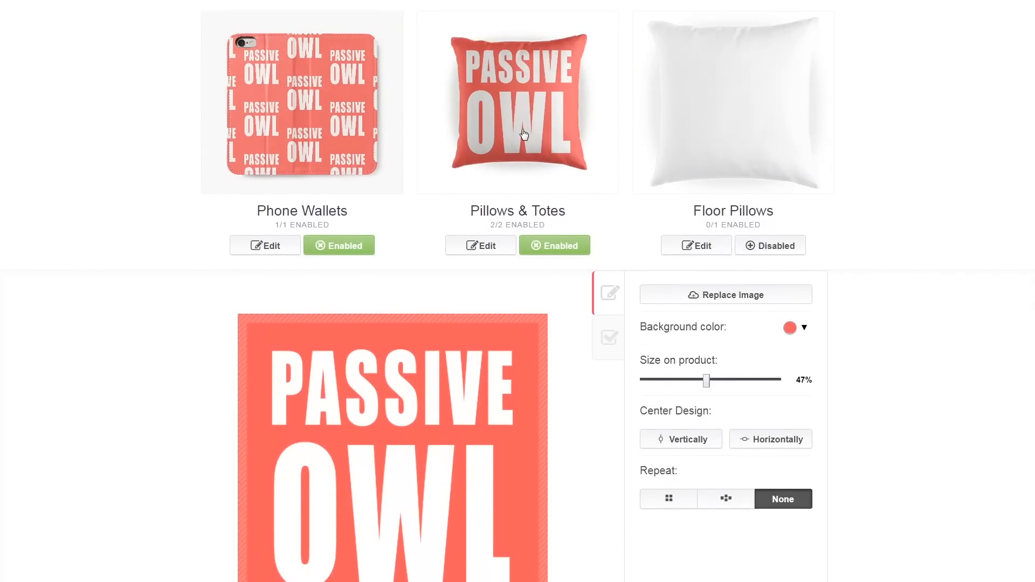
pyautogui.scroll(-3, 526, 139)
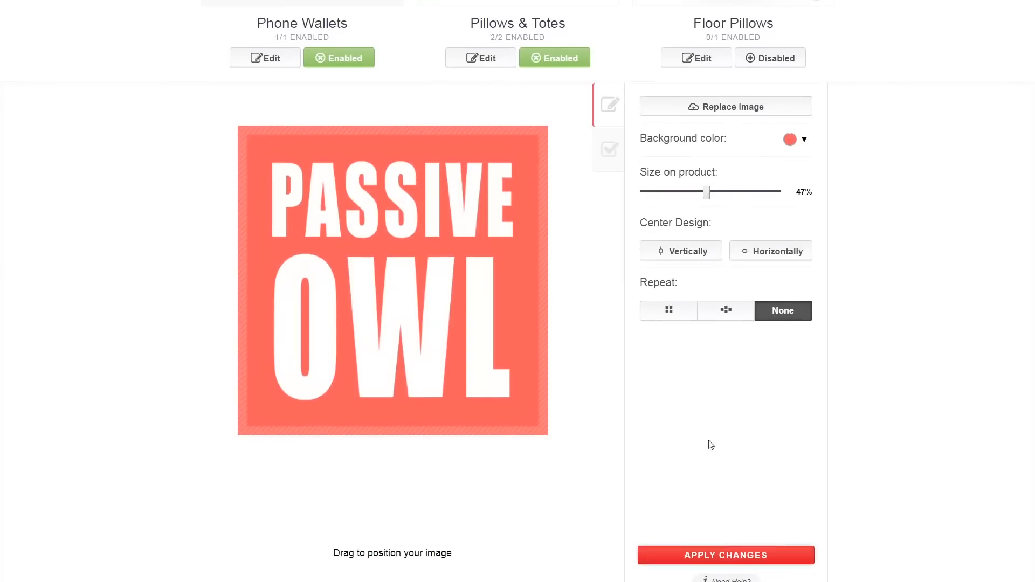
# Step: Open Floor Pillows for editing, set its background to a bright red, and move the design down slightly
pyautogui.click(697, 58)
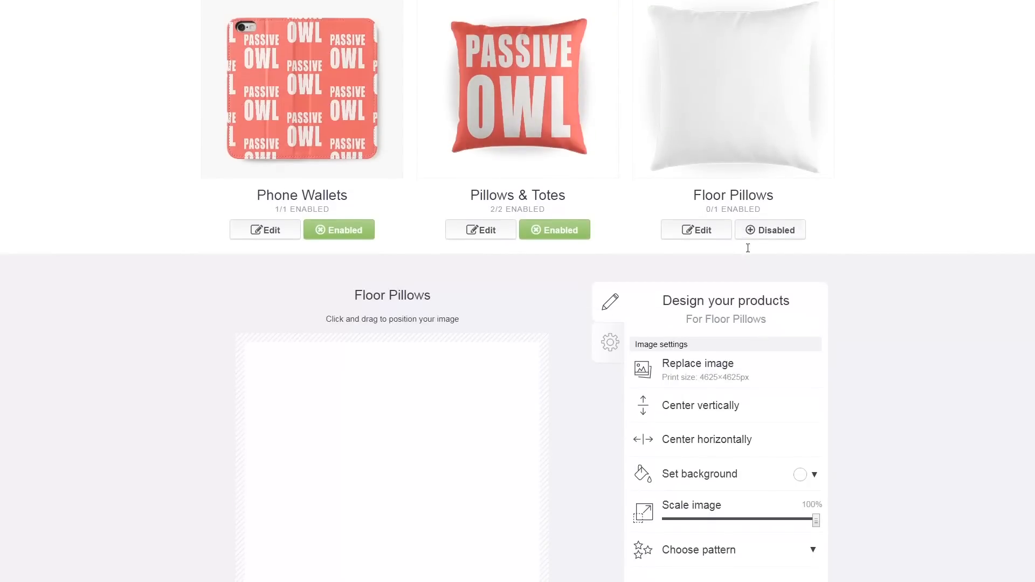
pyautogui.scroll(-2, 748, 248)
pyautogui.click(800, 349)
pyautogui.click(826, 378)
pyautogui.click(857, 368)
pyautogui.click(886, 312)
pyautogui.moveTo(404, 341); pyautogui.dragTo(400, 361)
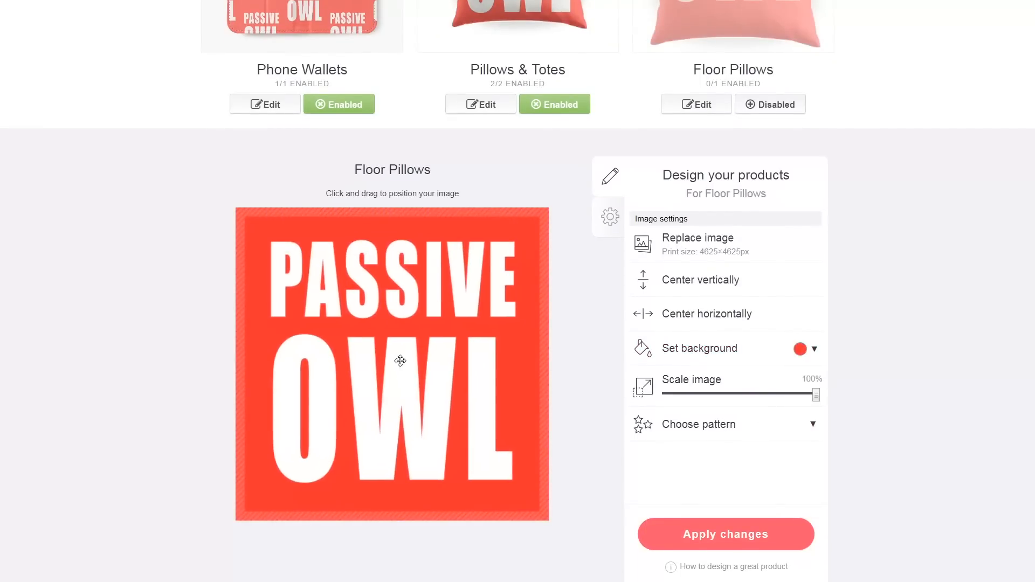
pyautogui.scroll(4, 497, 331)
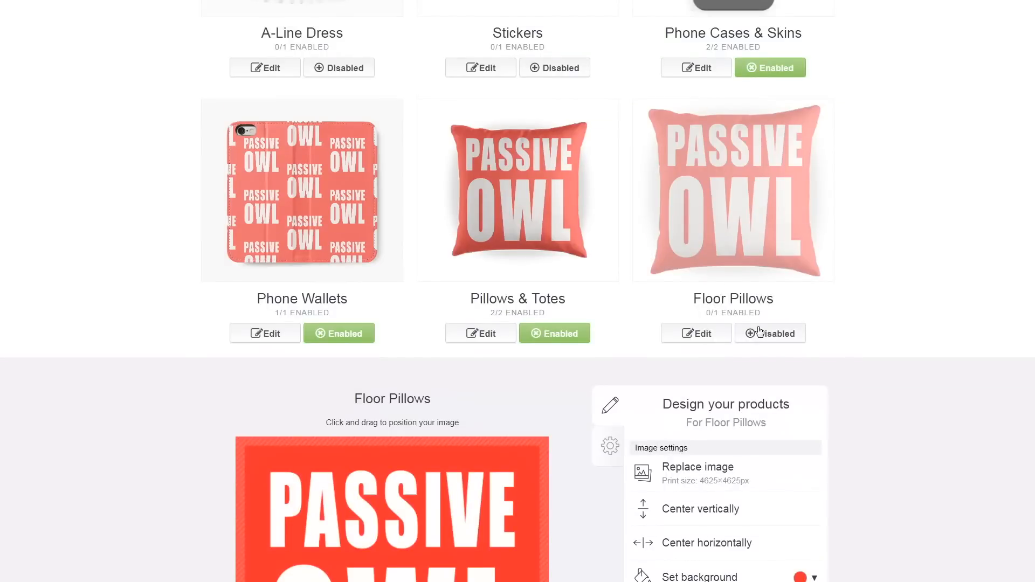
pyautogui.click(759, 333)
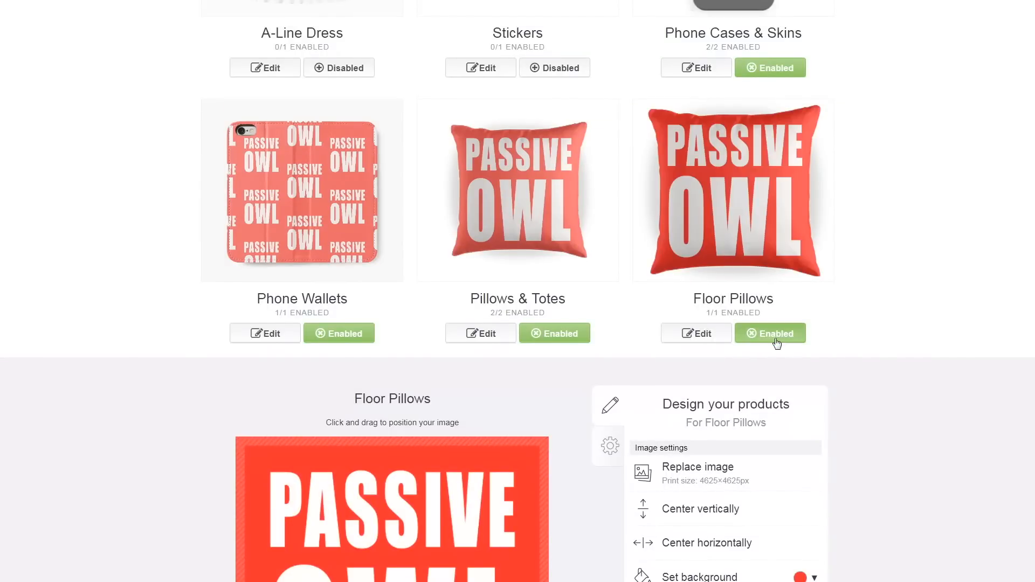
pyautogui.click(775, 339)
pyautogui.scroll(-4, 700, 302)
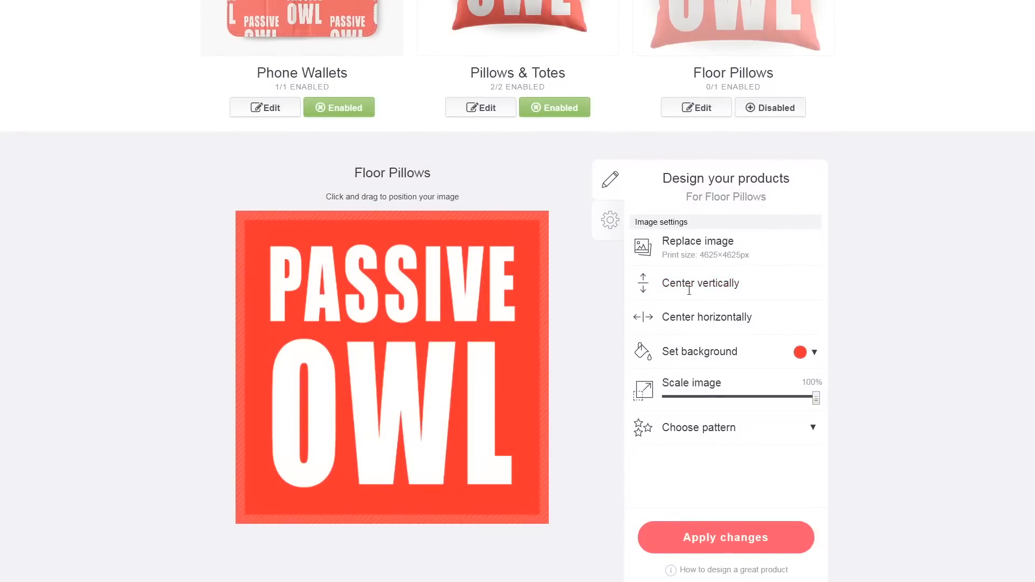
# Step: Nudge the Floor Pillows design up slightly, apply the changes, and enable the product
pyautogui.moveTo(440, 286); pyautogui.dragTo(441, 285)
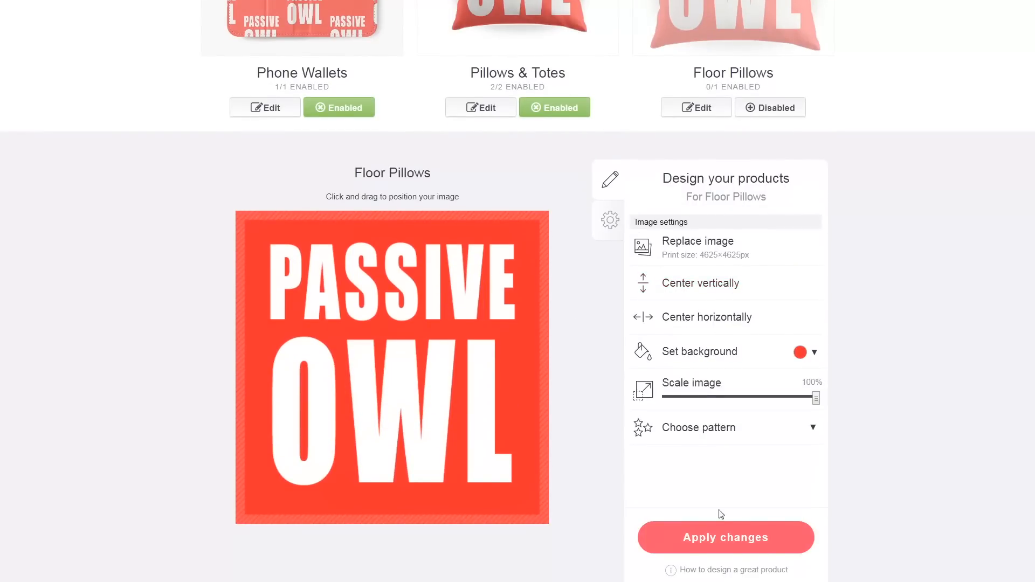
pyautogui.click(726, 534)
pyautogui.scroll(-3, 782, 363)
pyautogui.scroll(5, 765, 334)
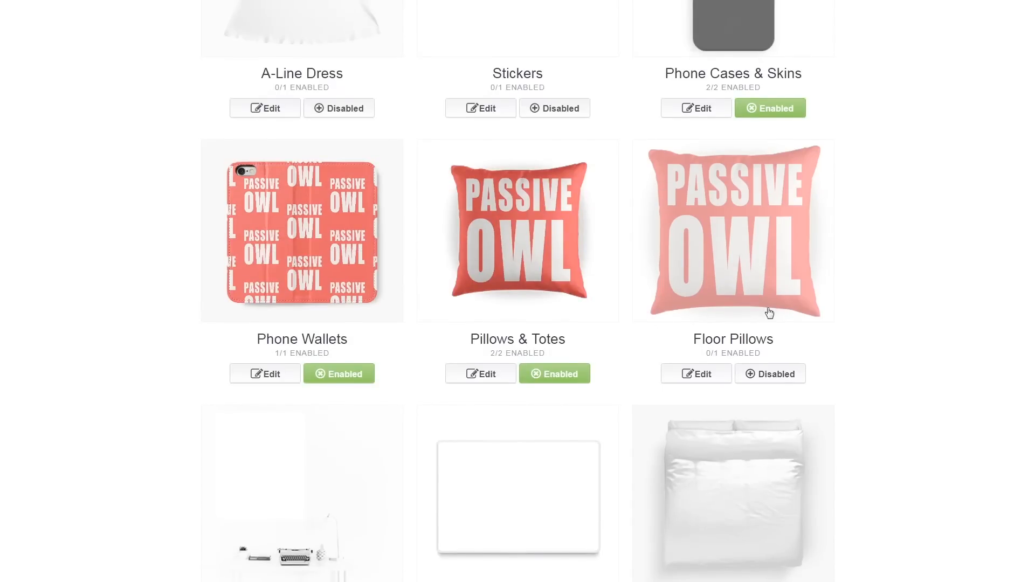
pyautogui.click(774, 377)
pyautogui.scroll(-5, 742, 361)
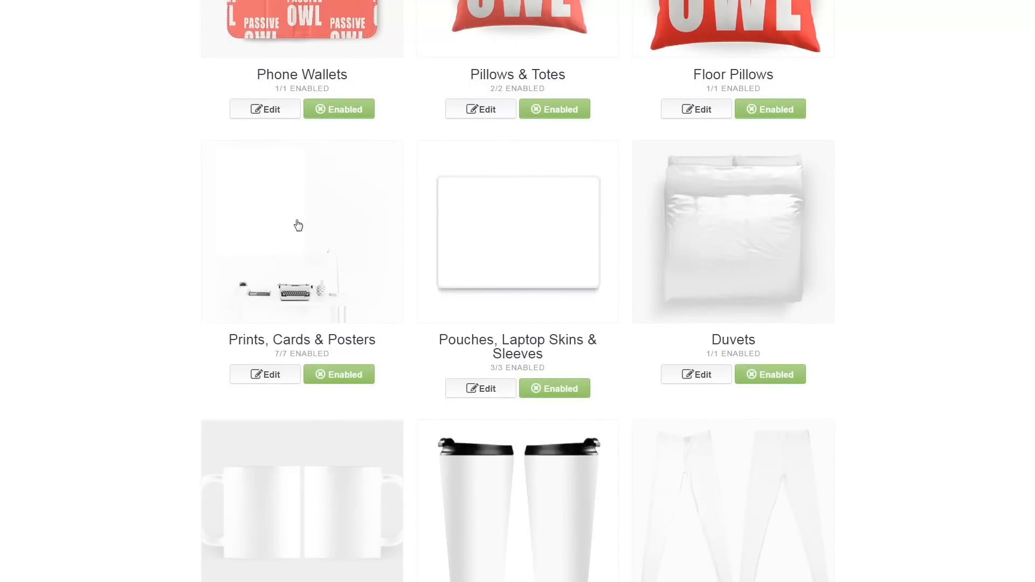
# Step: Open Prints, Cards & Posters for editing and set its background colour to a light coral red
pyautogui.scroll(-1, 291, 269)
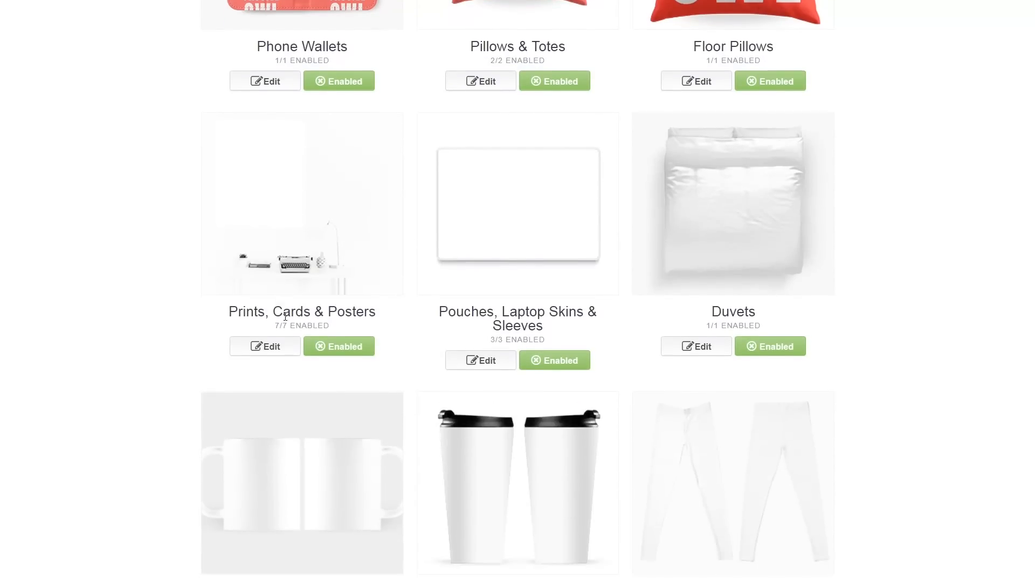
pyautogui.moveTo(310, 323); pyautogui.dragTo(328, 325)
pyautogui.click(287, 224)
pyautogui.scroll(-1, 292, 224)
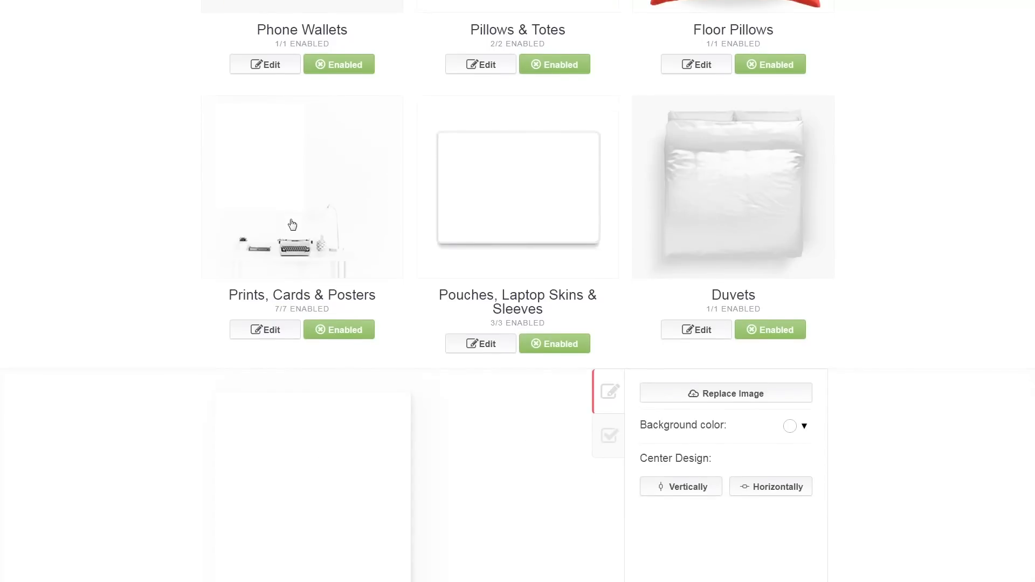
pyautogui.scroll(-3, 291, 224)
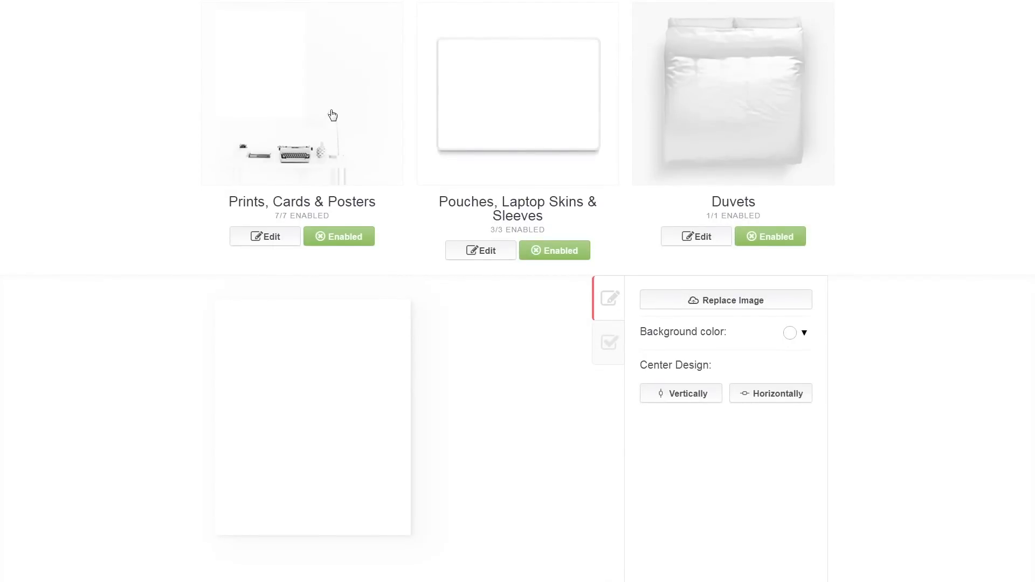
pyautogui.scroll(-2, 769, 300)
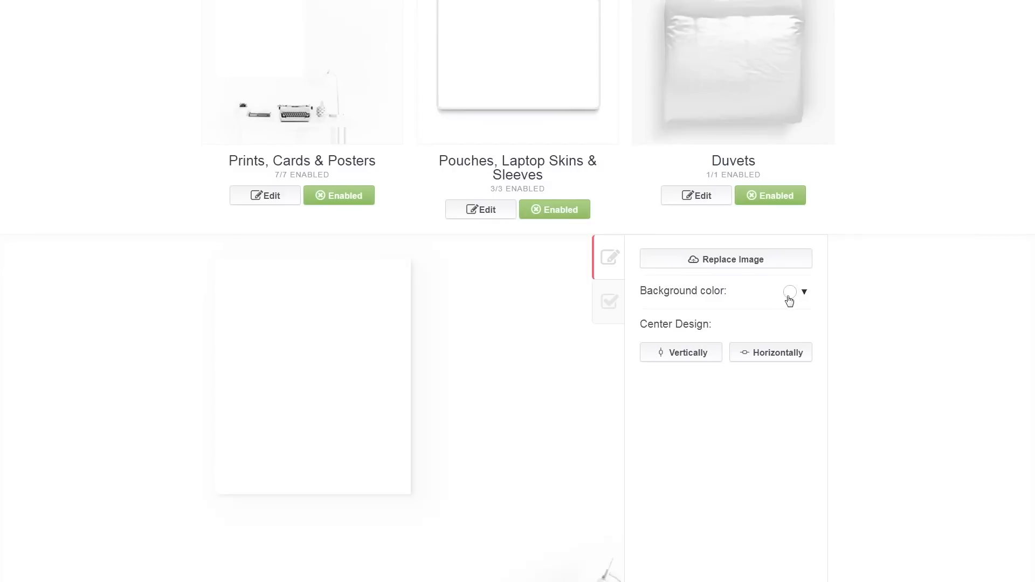
pyautogui.click(789, 292)
pyautogui.click(808, 313)
pyautogui.click(824, 314)
pyautogui.click(838, 314)
pyautogui.click(821, 292)
pyautogui.scroll(-1, 758, 313)
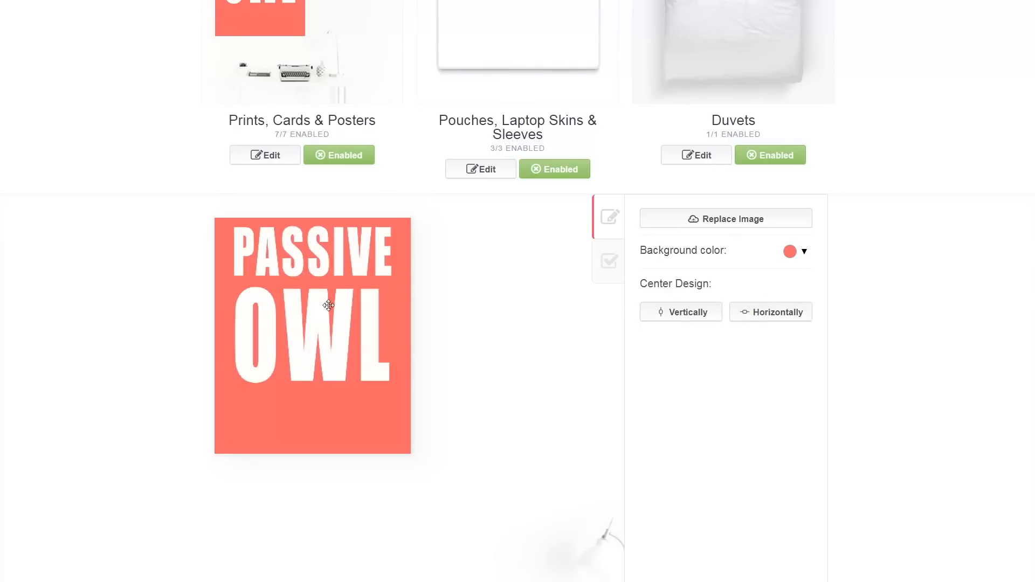
# Step: Move the design down towards the middle of the poster and review the availability and markup of each print type
pyautogui.scroll(4, 350, 313)
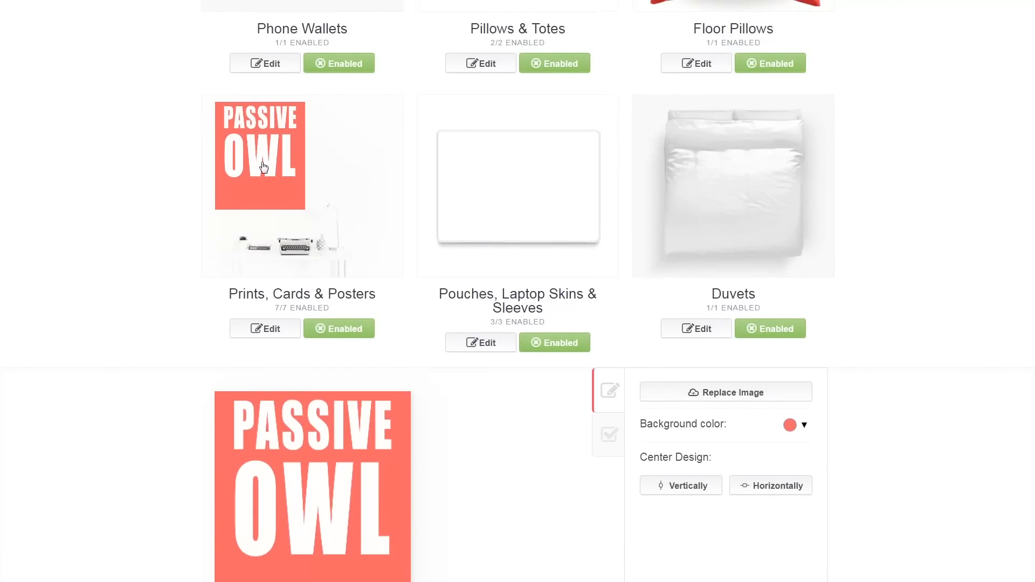
pyautogui.scroll(-2, 376, 422)
pyautogui.moveTo(376, 422)
pyautogui.mouseDown()
pyautogui.moveTo(376, 440)
pyautogui.moveTo(363, 419)
pyautogui.moveTo(370, 437)
pyautogui.mouseUp()
pyautogui.click(604, 358)
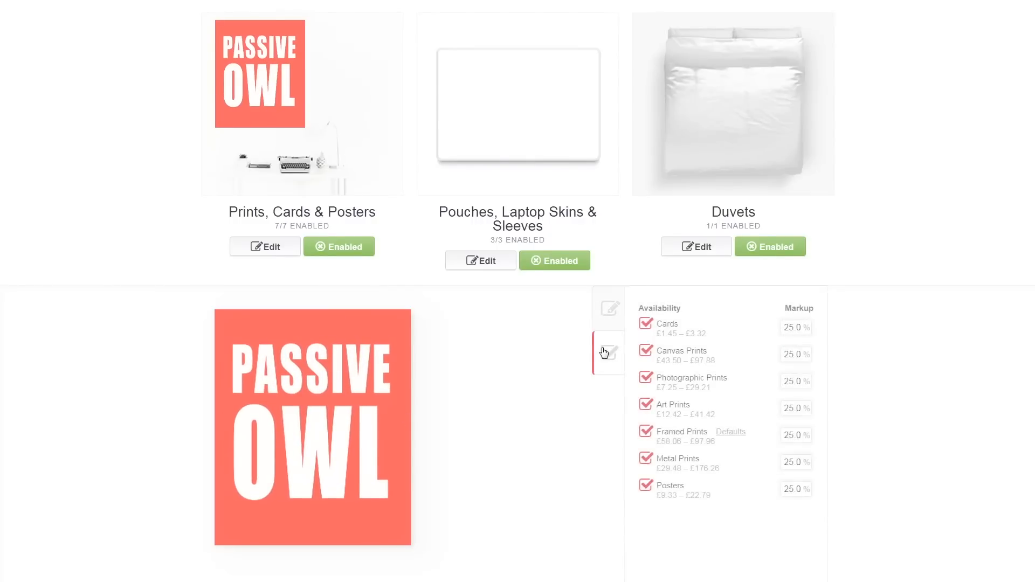
pyautogui.scroll(-2, 632, 300)
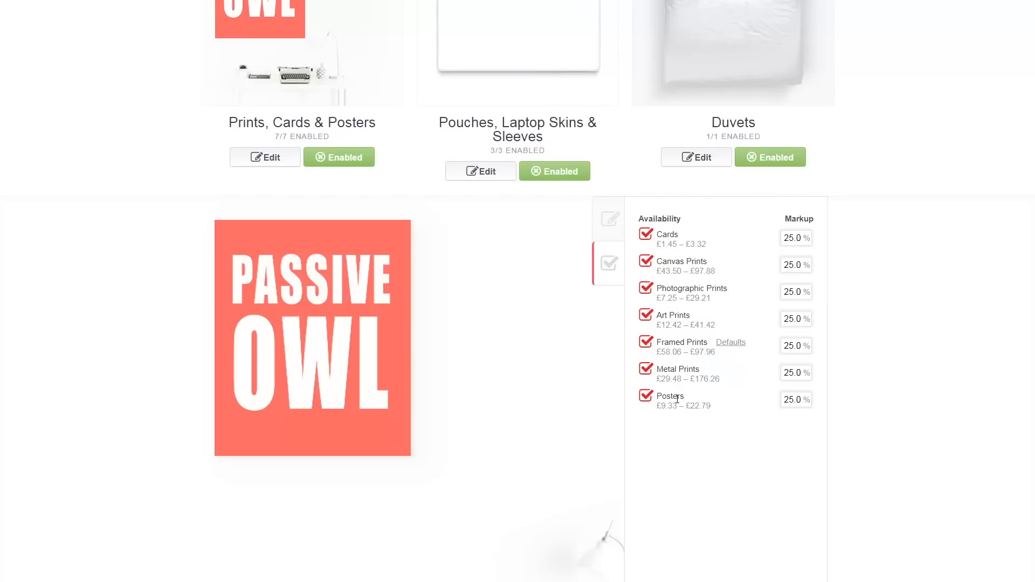
# Step: Check the markups of the print types and apply the changes to Prints, Cards & Posters
pyautogui.scroll(1, 657, 348)
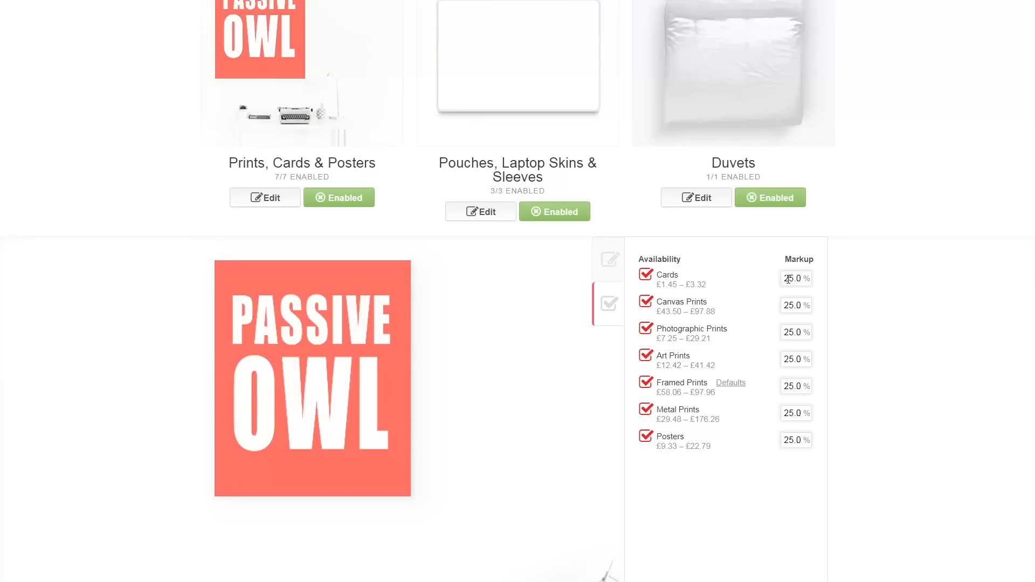
pyautogui.scroll(-4, 775, 303)
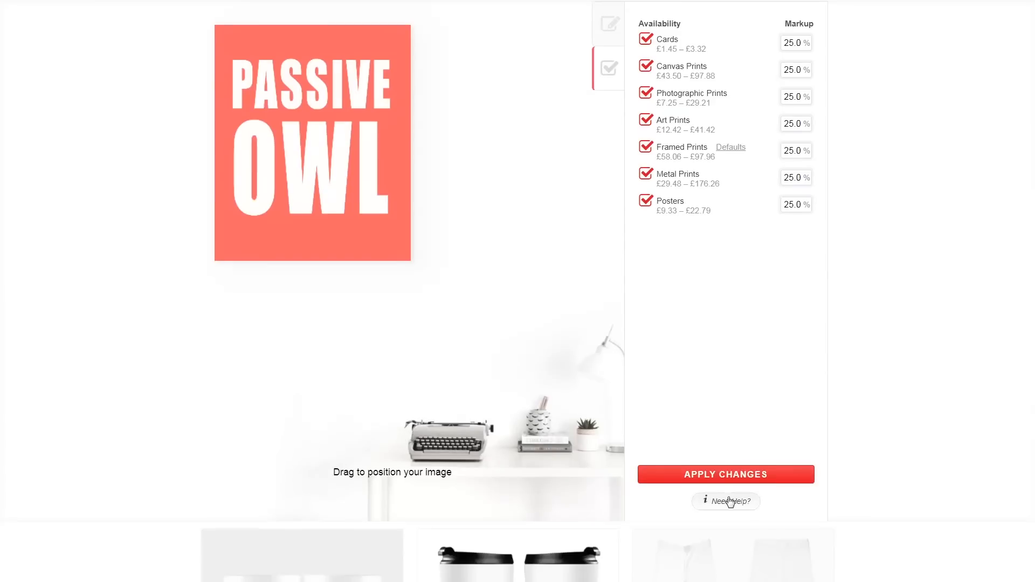
pyautogui.click(726, 475)
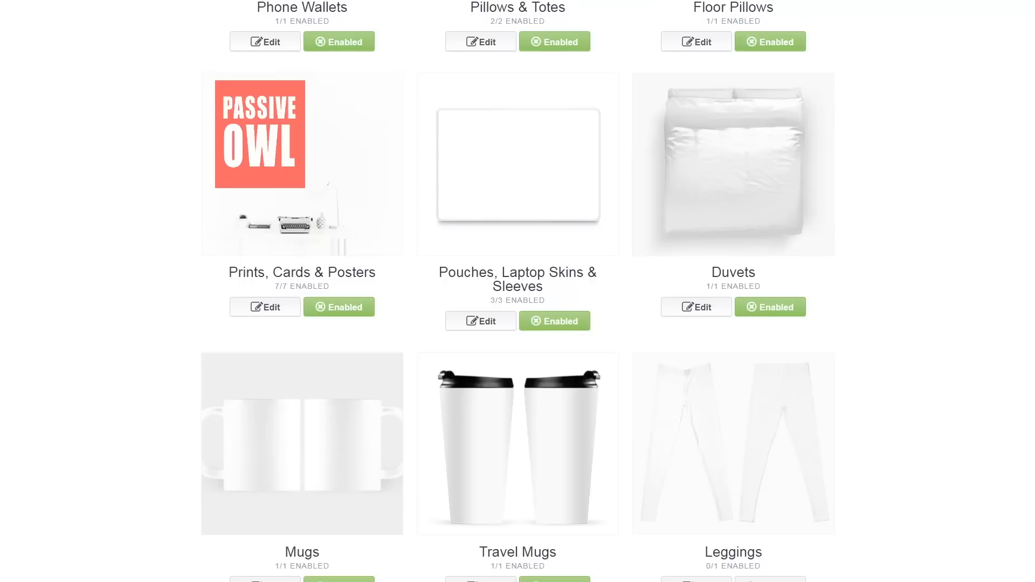
# Step: Open Pouches, Laptop Skins & Sleeves for editing and set its background to a coral red, about #f35454
pyautogui.click(555, 200)
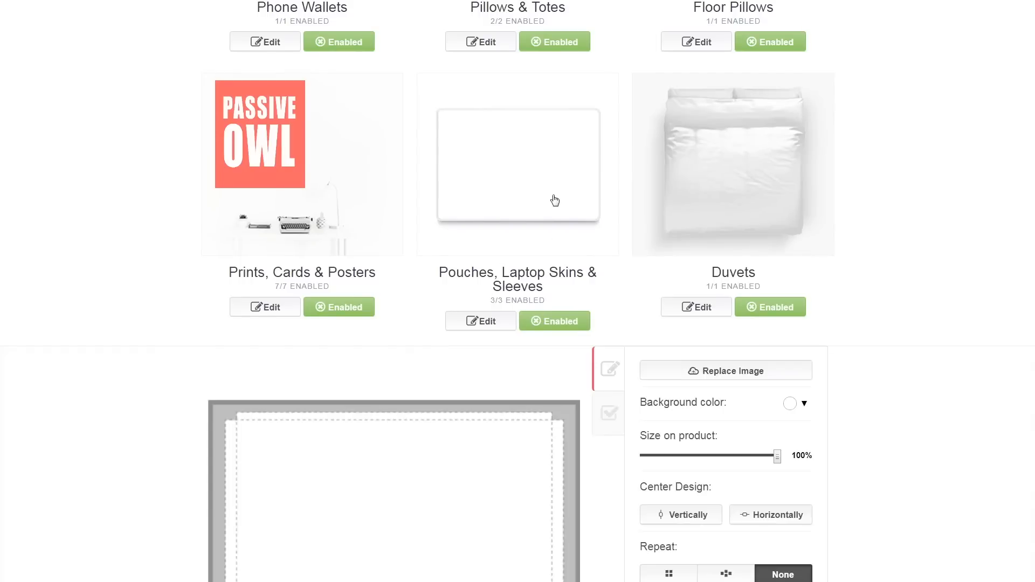
pyautogui.scroll(-3, 557, 210)
pyautogui.click(801, 255)
pyautogui.moveTo(790, 270); pyautogui.dragTo(849, 278)
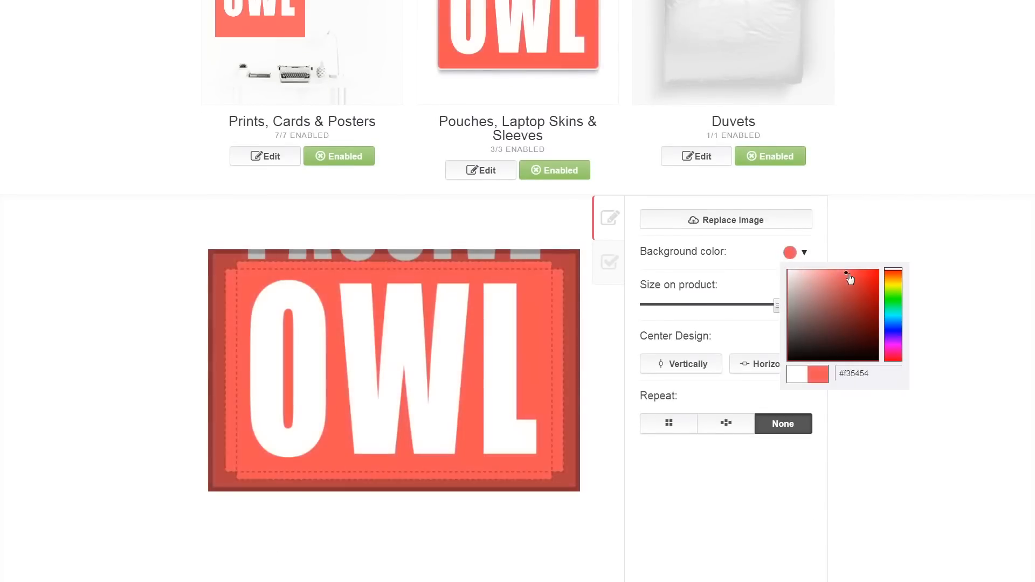
pyautogui.click(868, 221)
# Step: Reduce the Pouches, Laptop Skins & Sleeves design to 64% and move it down to the middle of the product
pyautogui.scroll(2, 647, 296)
pyautogui.scroll(-2, 679, 333)
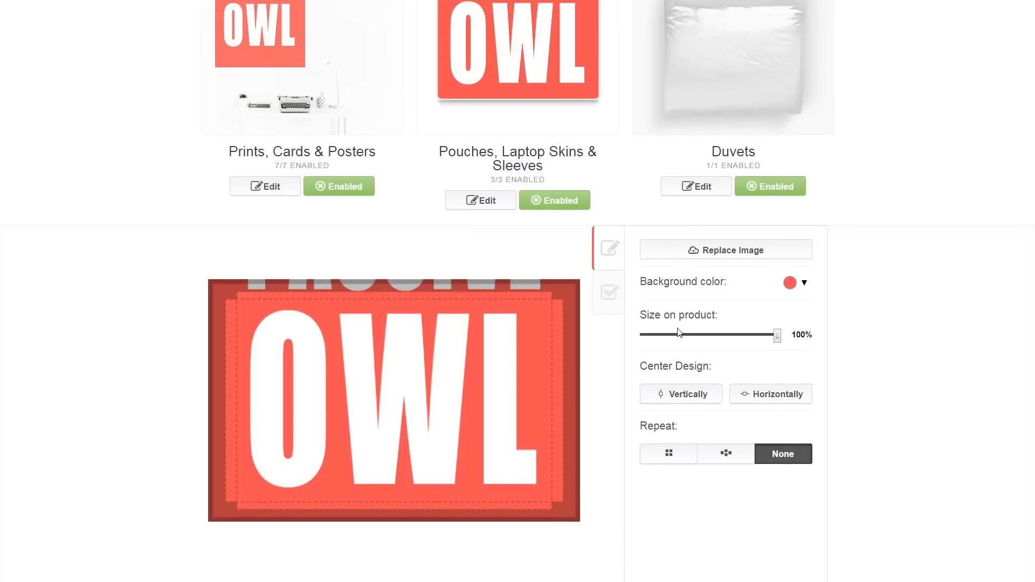
pyautogui.click(729, 335)
pyautogui.moveTo(416, 367); pyautogui.dragTo(418, 404)
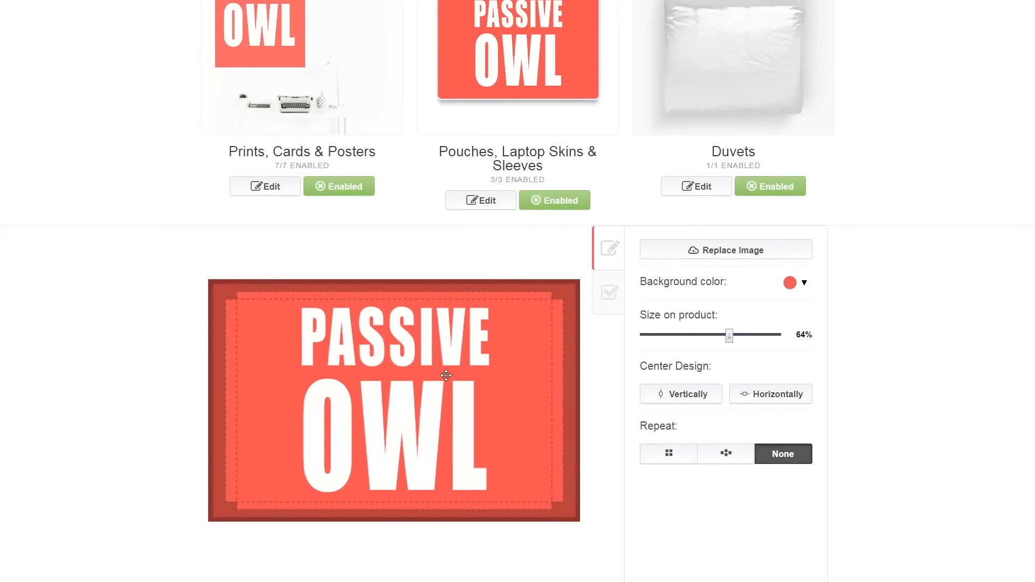
# Step: Review the availability and markup of the laptop skins, pouches and sleeves, and apply the changes
pyautogui.click(606, 306)
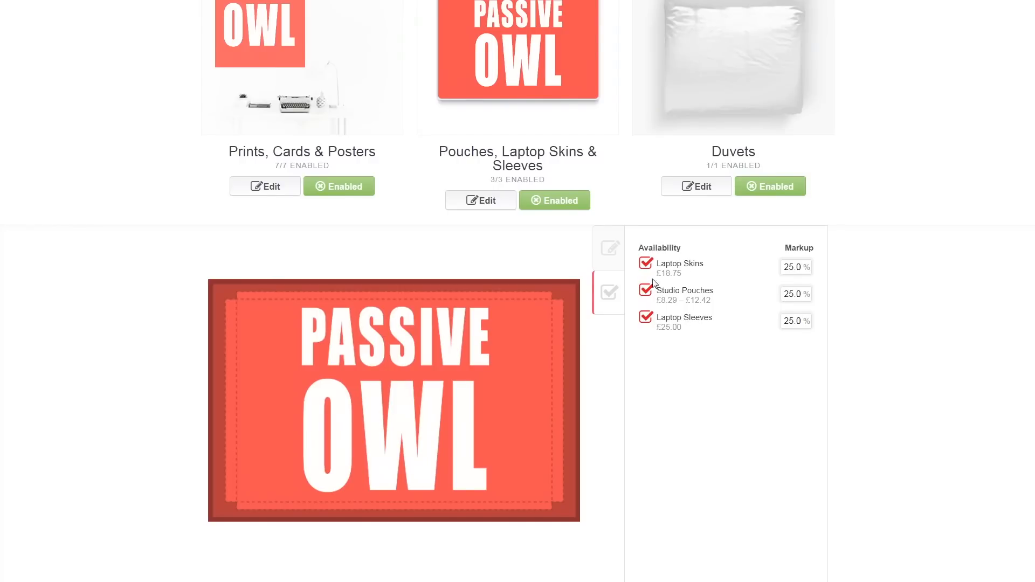
pyautogui.click(607, 248)
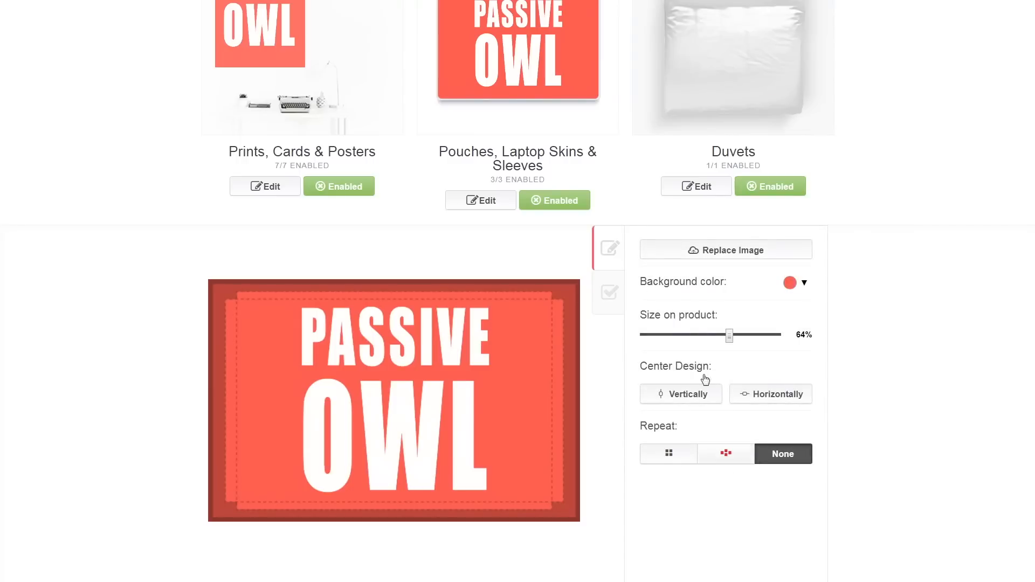
pyautogui.scroll(-1, 701, 279)
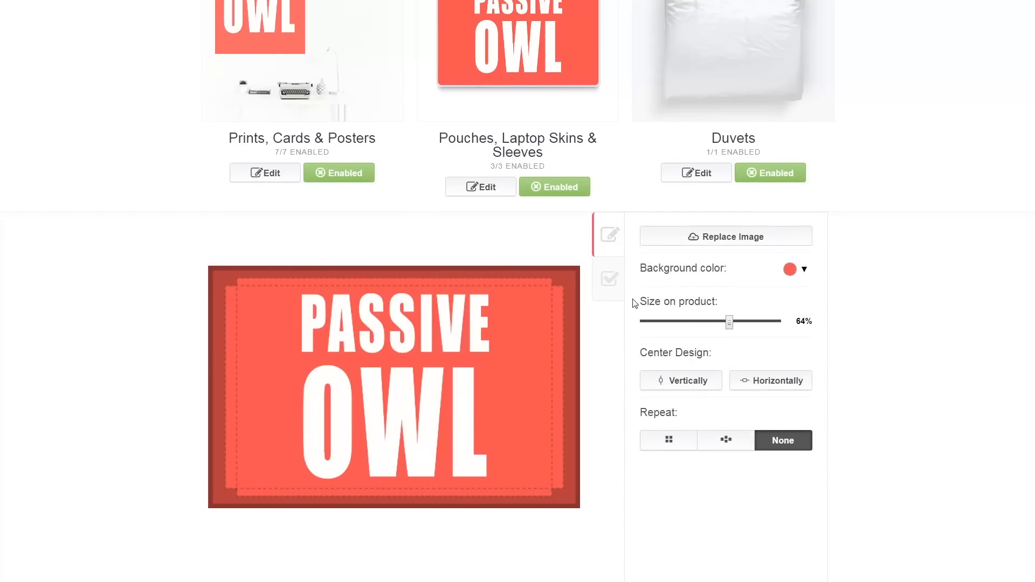
pyautogui.scroll(-4, 616, 345)
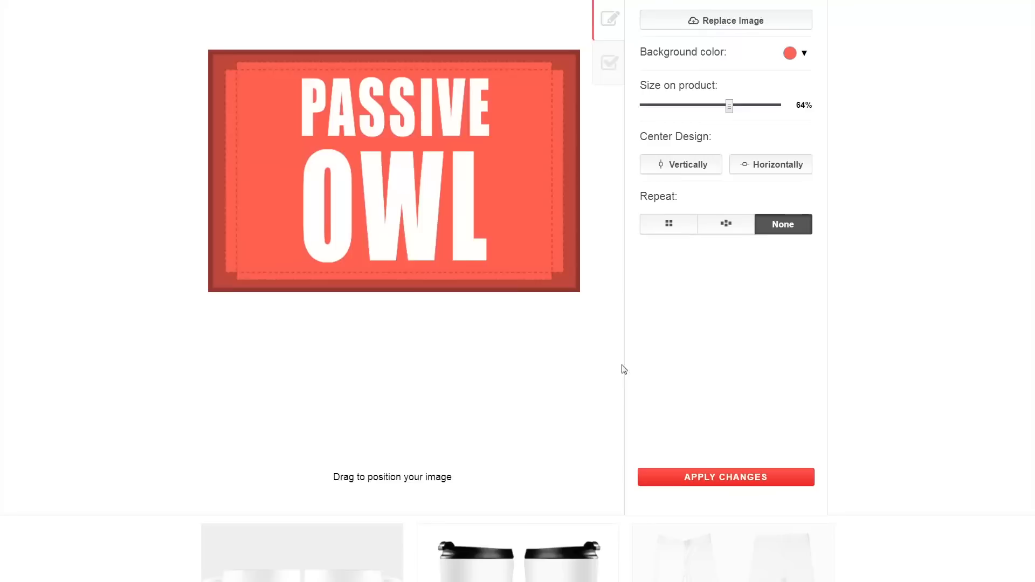
pyautogui.click(651, 468)
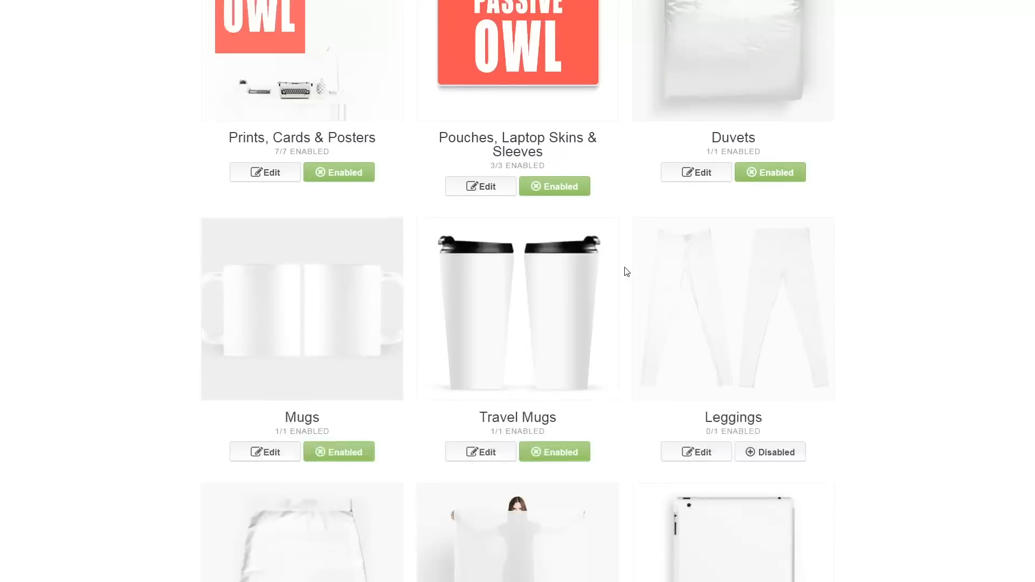
# Step: Open Duvets for editing and set its background to a light coral red, about #fa5e5e
pyautogui.scroll(2, 623, 273)
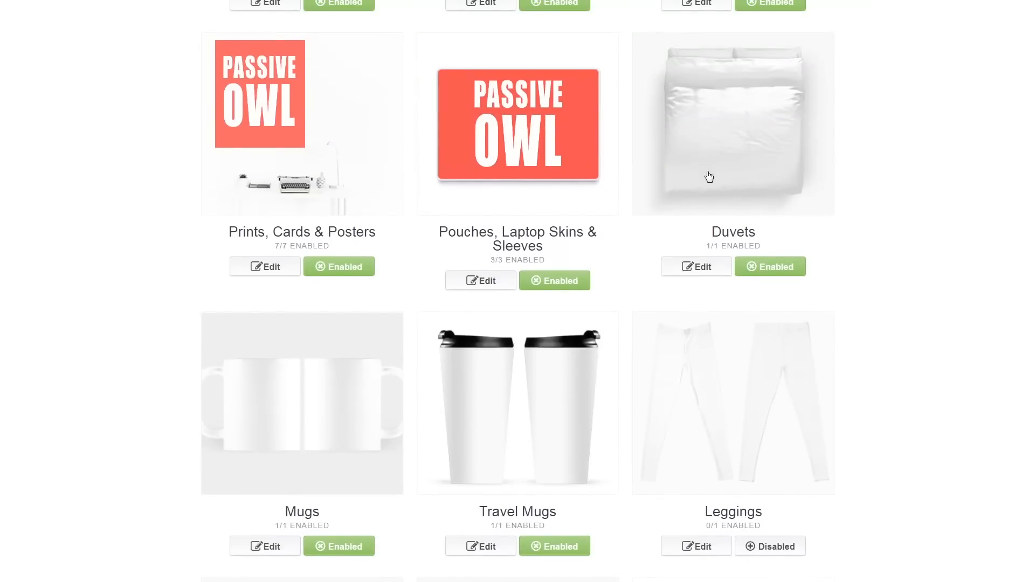
pyautogui.click(709, 177)
pyautogui.scroll(-2, 678, 347)
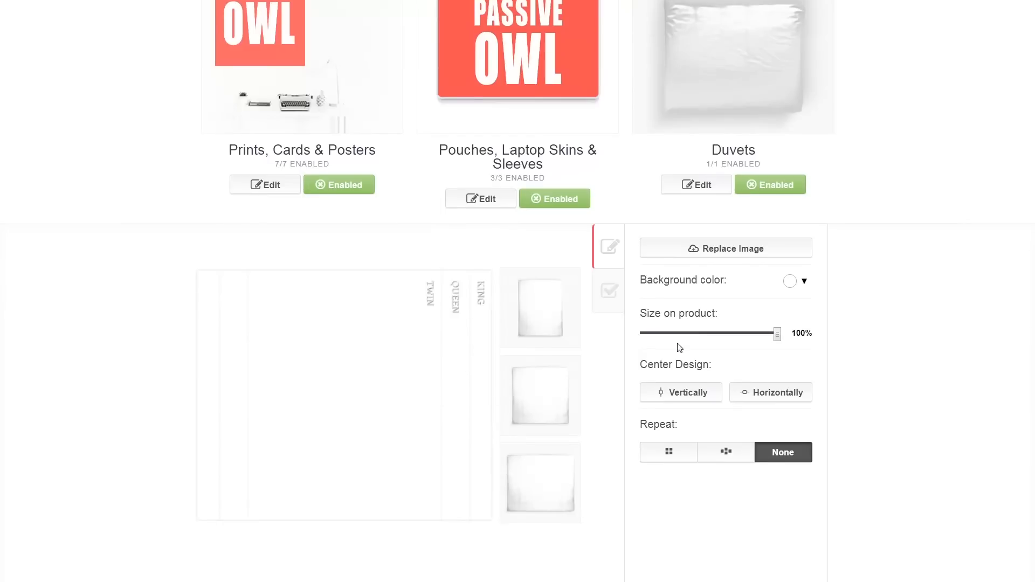
pyautogui.click(789, 281)
pyautogui.moveTo(797, 301); pyautogui.dragTo(848, 302)
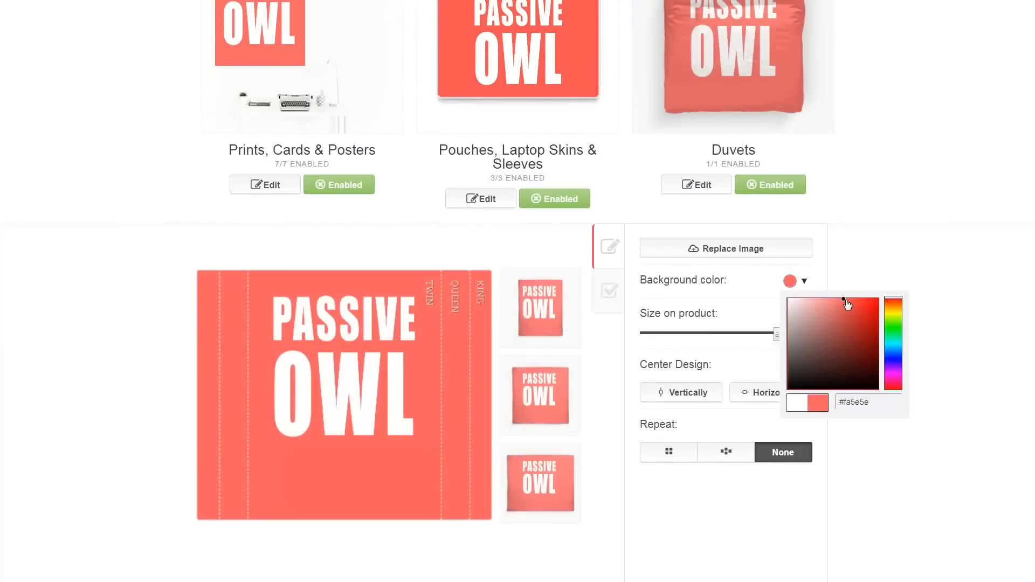
pyautogui.click(715, 293)
# Step: Move the design down to the vertical middle of the duvet and check it in the product preview
pyautogui.moveTo(330, 384); pyautogui.dragTo(376, 385)
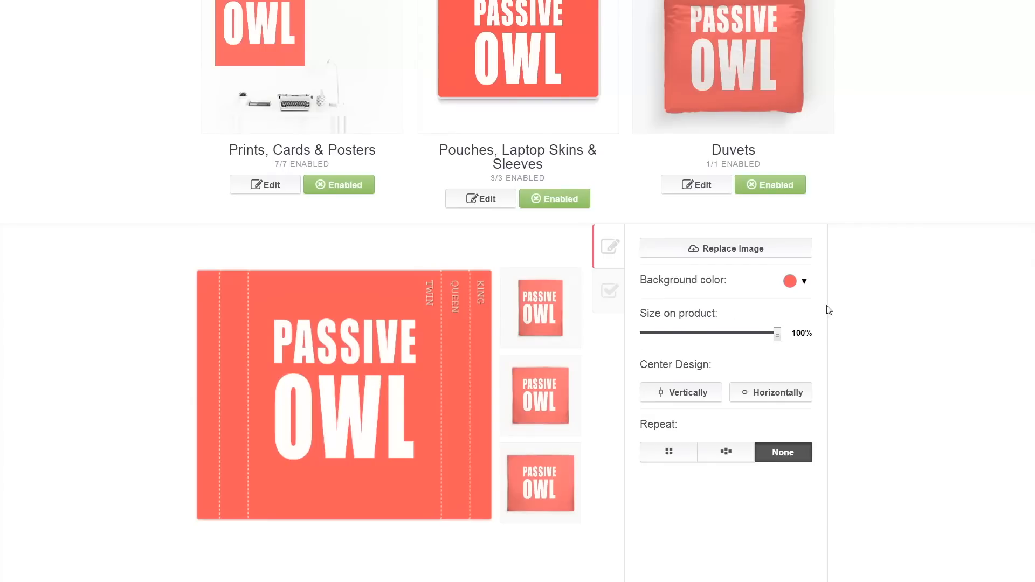
pyautogui.scroll(1, 828, 310)
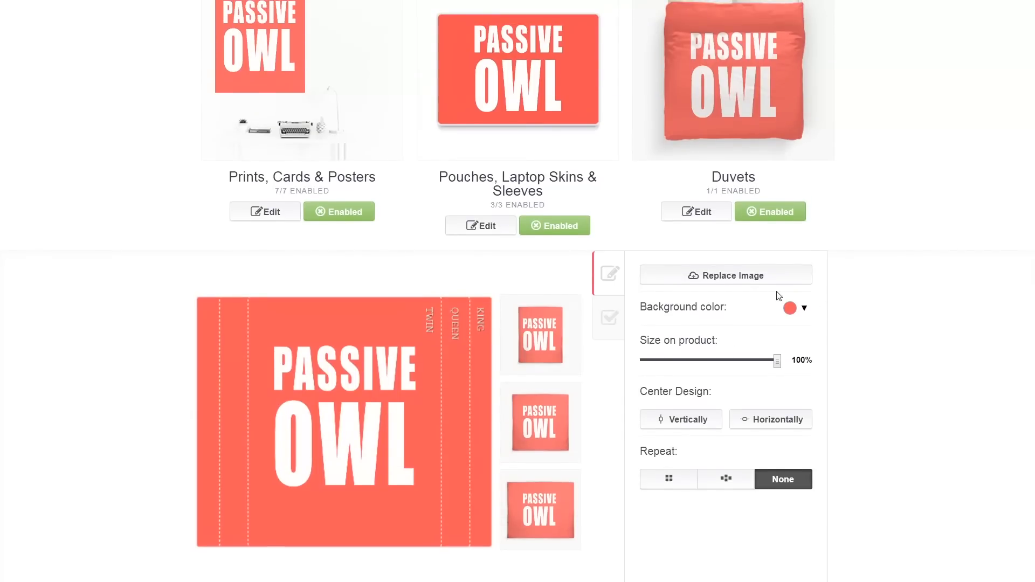
pyautogui.scroll(-1, 777, 298)
# Step: Review the Duvet Covers price range and try making the product unavailable
pyautogui.click(610, 278)
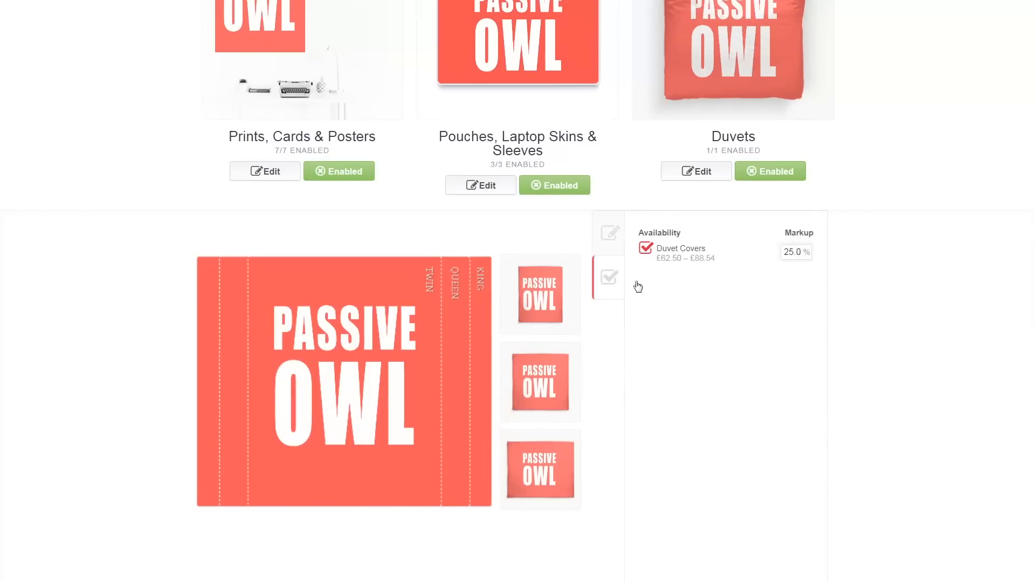
pyautogui.moveTo(660, 259); pyautogui.dragTo(714, 260)
pyautogui.click(645, 248)
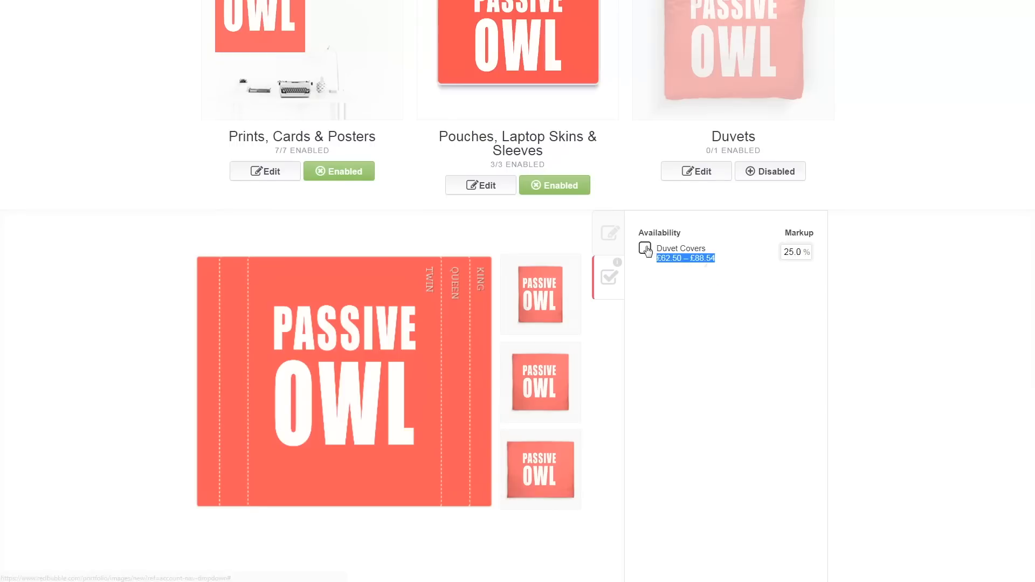
pyautogui.click(611, 235)
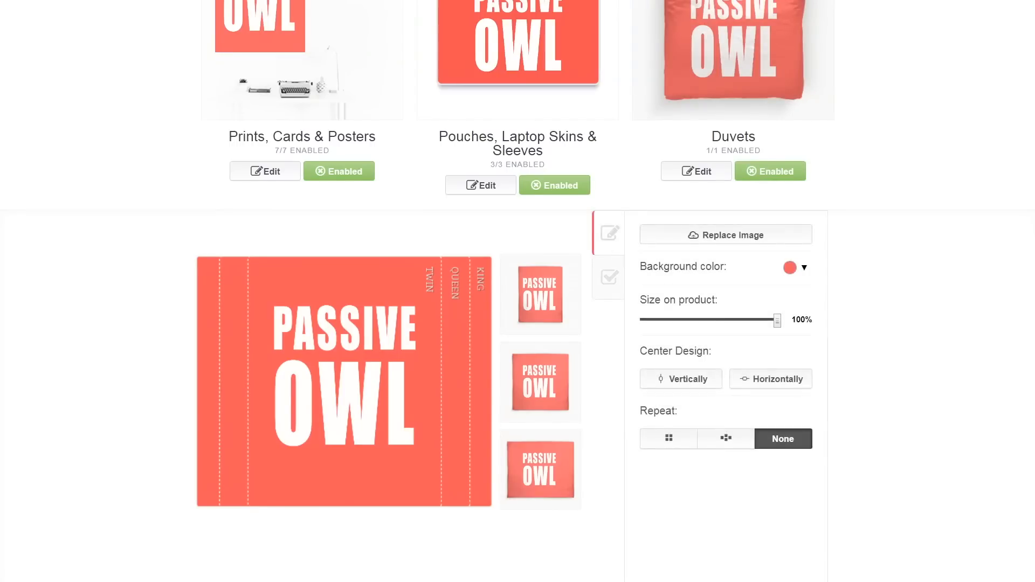
# Step: Scale the duvet design to 30% and tile it, trying the regular grid before choosing the staggered repeat
pyautogui.scroll(2, 763, 115)
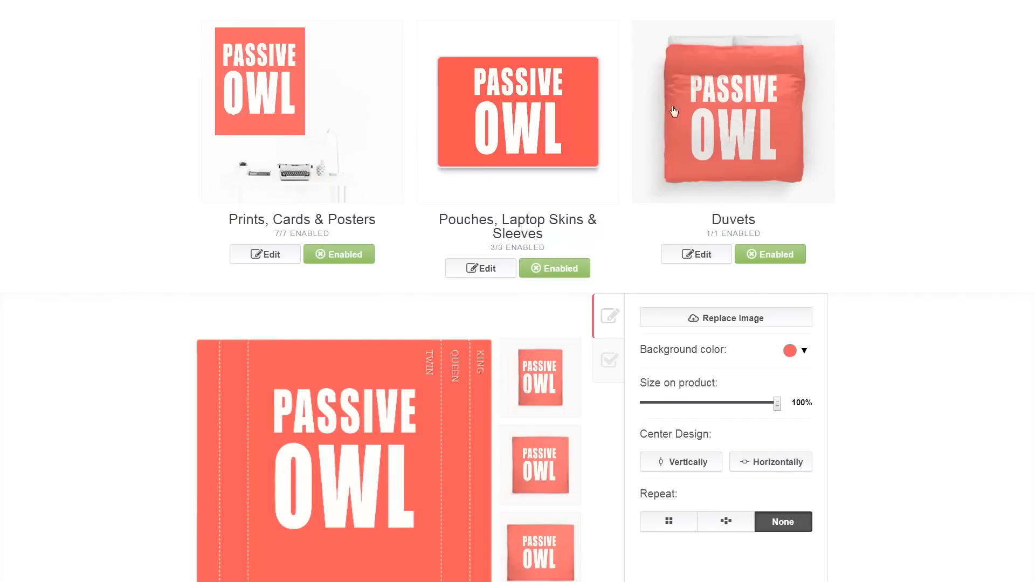
pyautogui.scroll(-1, 677, 189)
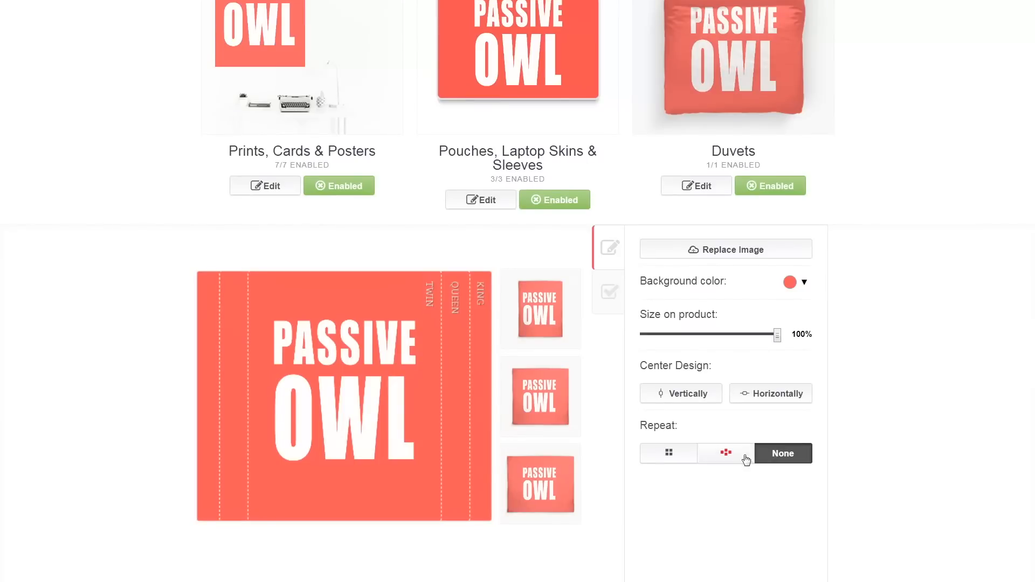
pyautogui.click(669, 455)
pyautogui.moveTo(777, 335); pyautogui.dragTo(685, 338)
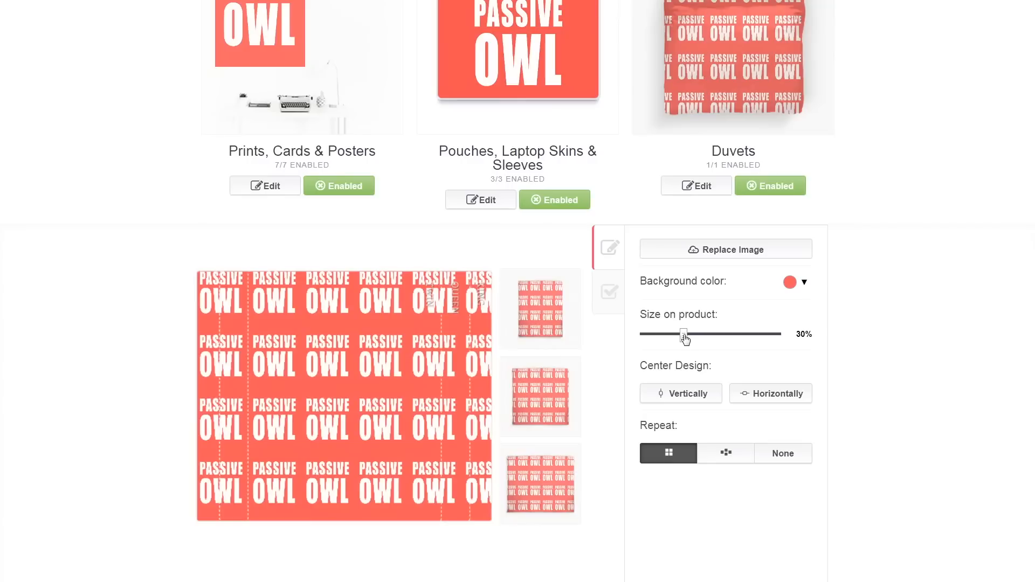
pyautogui.click(722, 459)
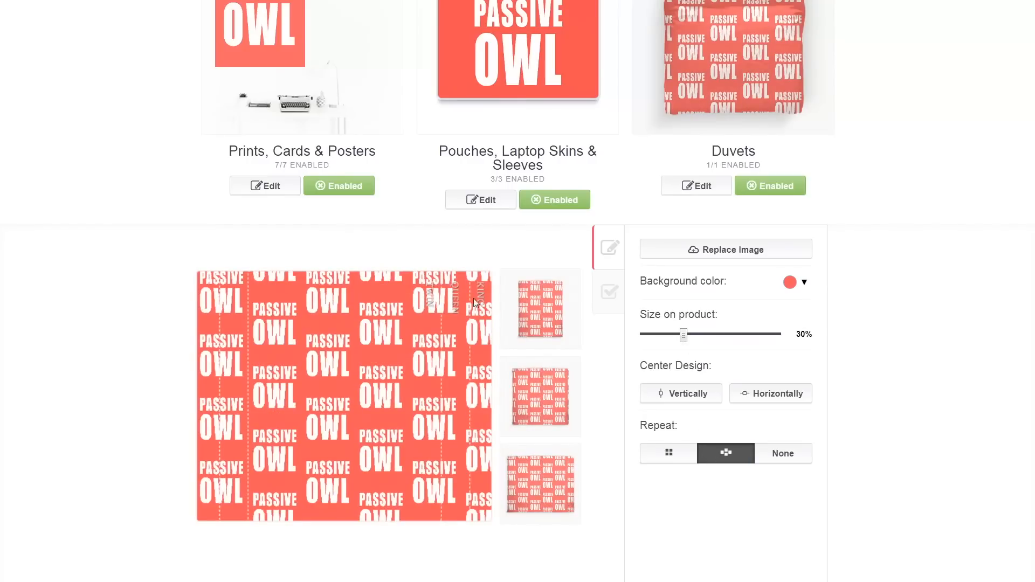
pyautogui.scroll(1, 466, 377)
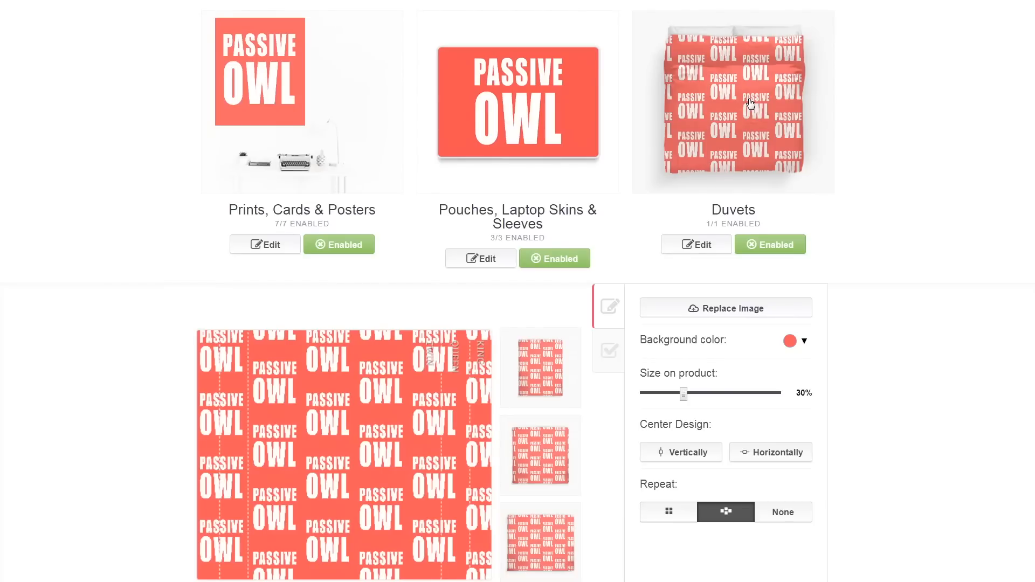
# Step: Check the Duvet Covers availability and markup, and apply the changes to Duvets
pyautogui.scroll(-3, 730, 151)
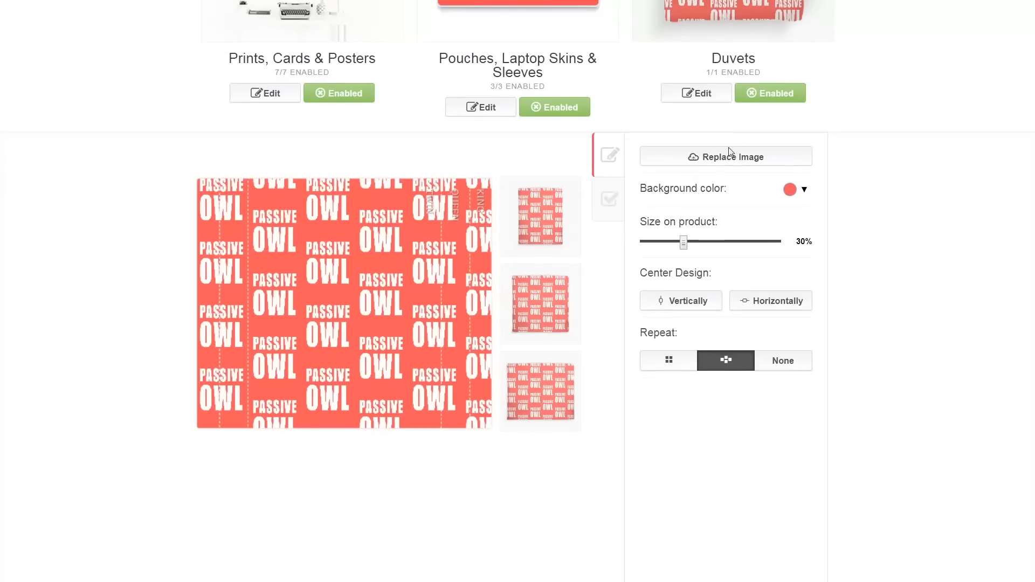
pyautogui.click(610, 199)
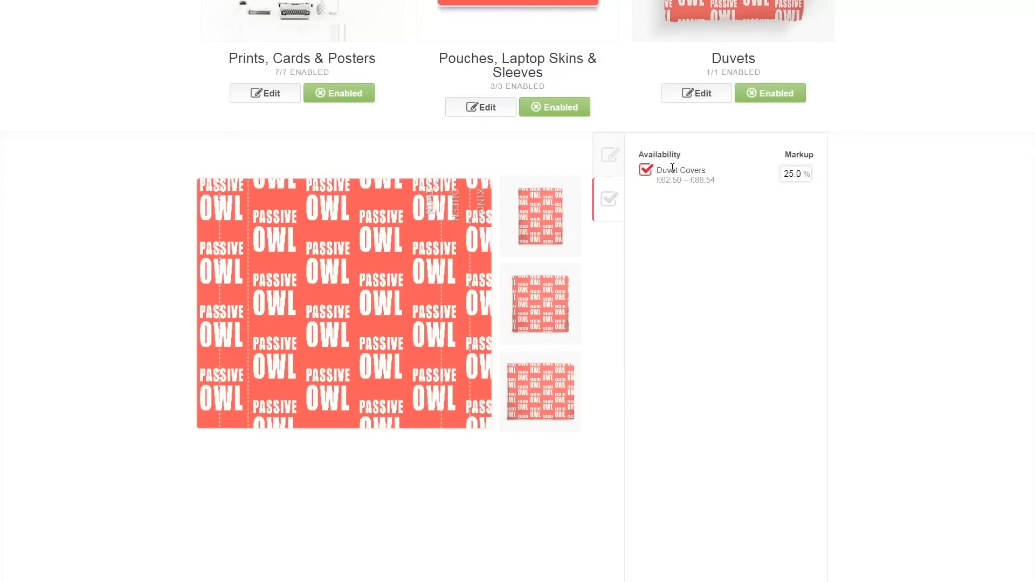
pyautogui.click(608, 168)
pyautogui.scroll(-3, 686, 243)
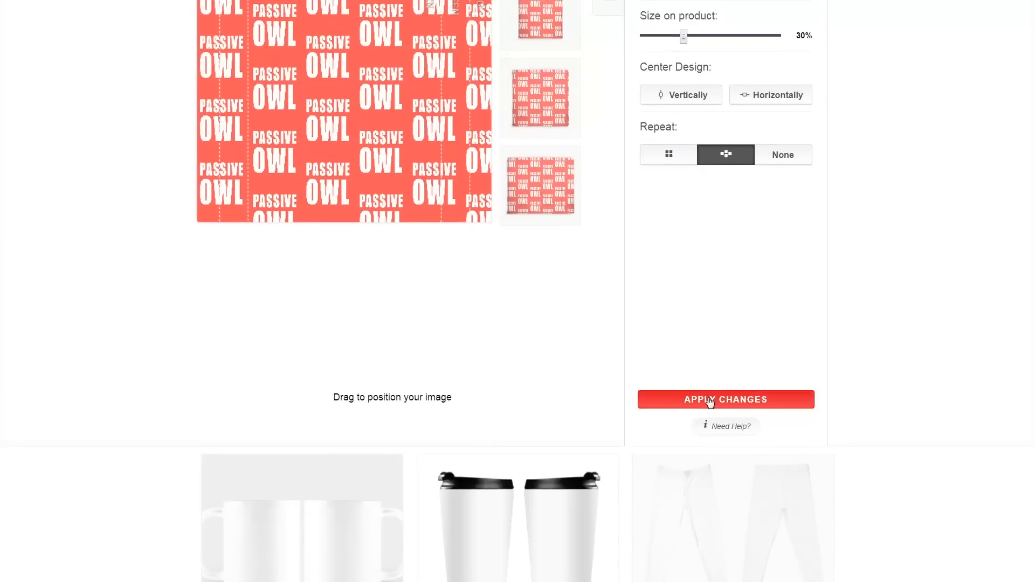
pyautogui.click(710, 401)
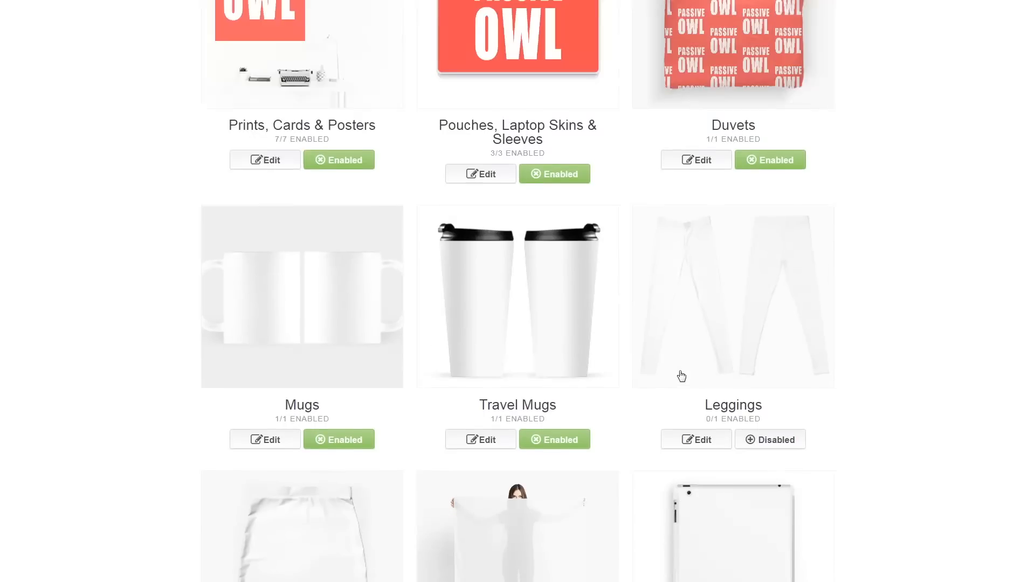
# Step: Open Mugs for editing and set its background to a bright orange
pyautogui.click(303, 337)
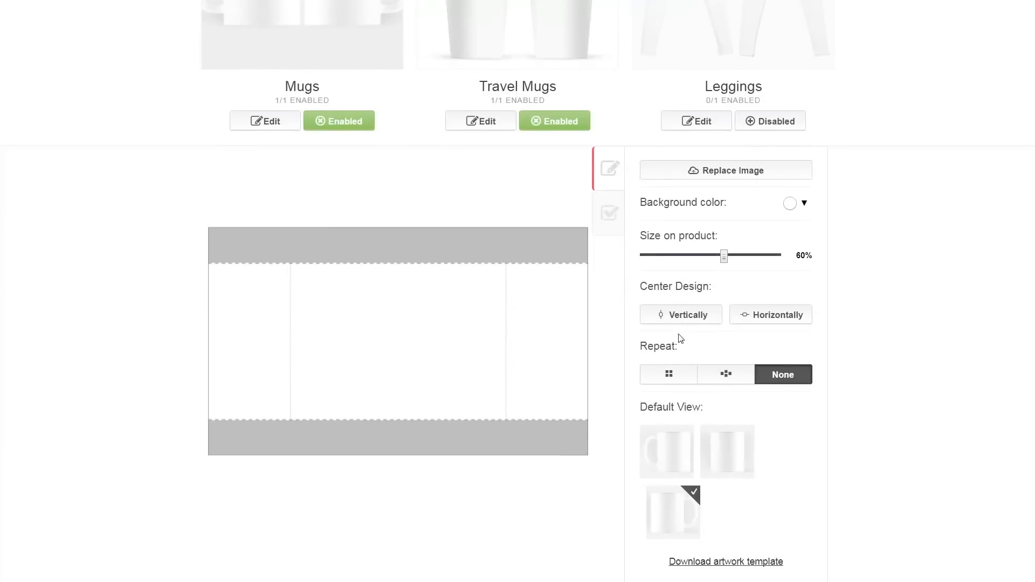
pyautogui.click(803, 203)
pyautogui.click(894, 232)
pyautogui.moveTo(862, 232); pyautogui.dragTo(865, 223)
# Step: Reduce the mug design to 24%, move it down inside the printable area, and check the mug preview
pyautogui.moveTo(709, 264); pyautogui.dragTo(675, 261)
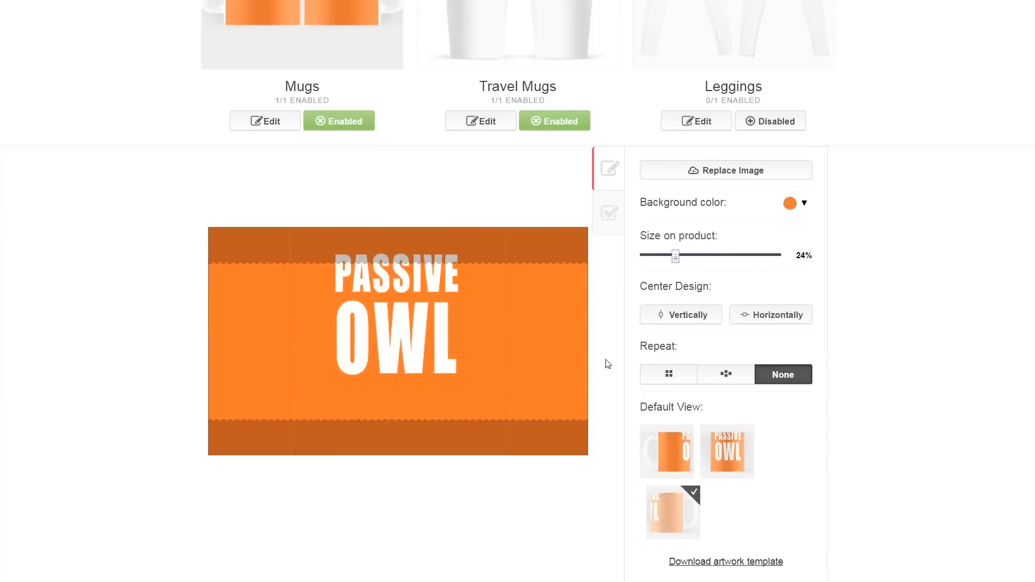
pyautogui.scroll(2, 609, 365)
pyautogui.moveTo(459, 397); pyautogui.dragTo(460, 431)
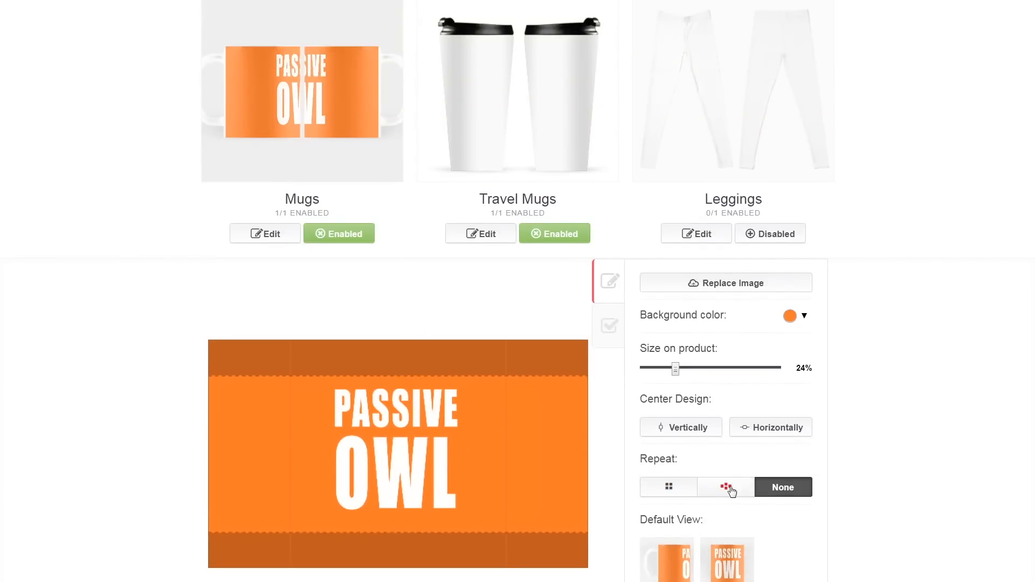
pyautogui.scroll(1, 623, 455)
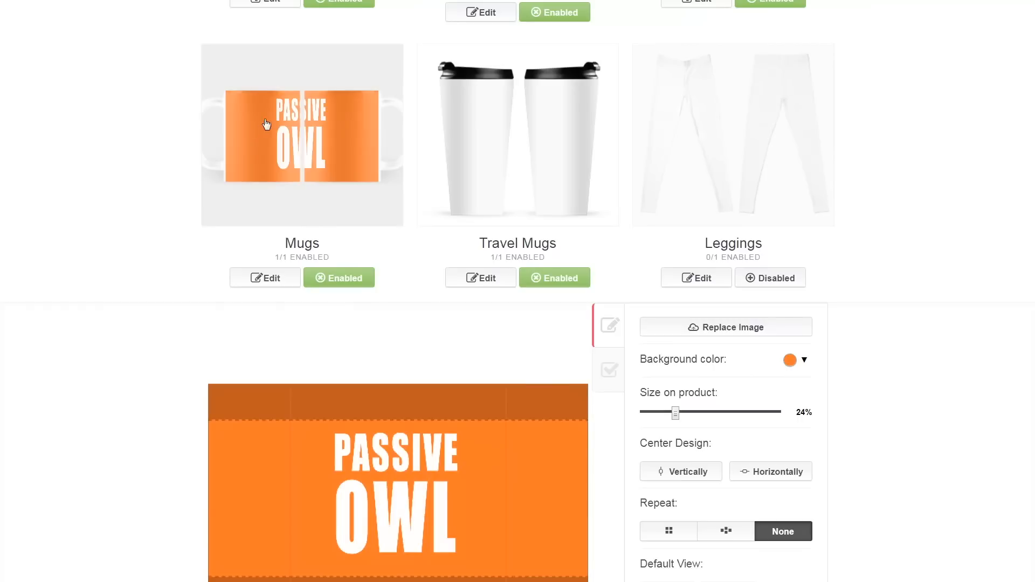
pyautogui.scroll(-1, 617, 338)
pyautogui.scroll(-2, 613, 335)
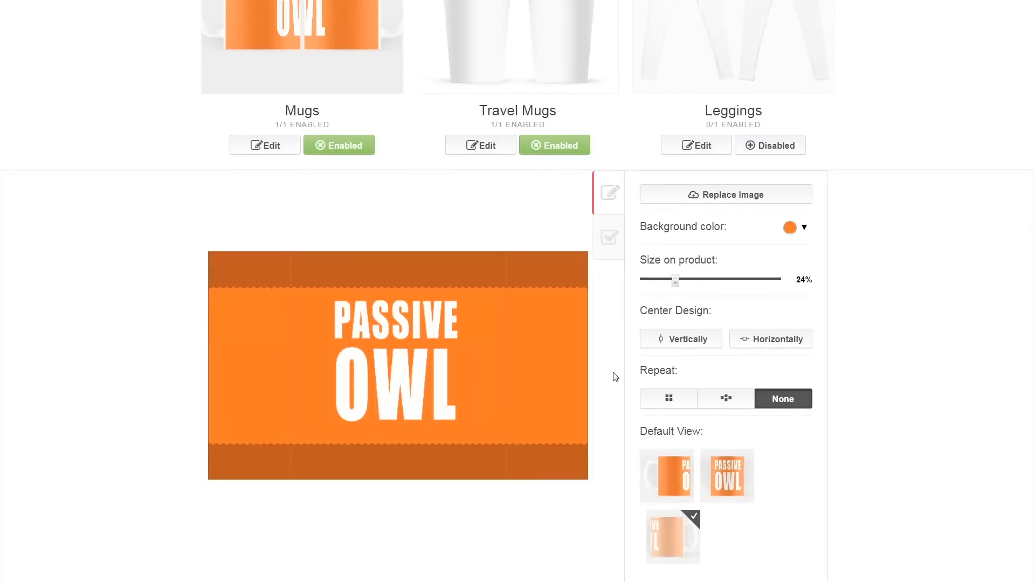
pyautogui.scroll(-2, 633, 400)
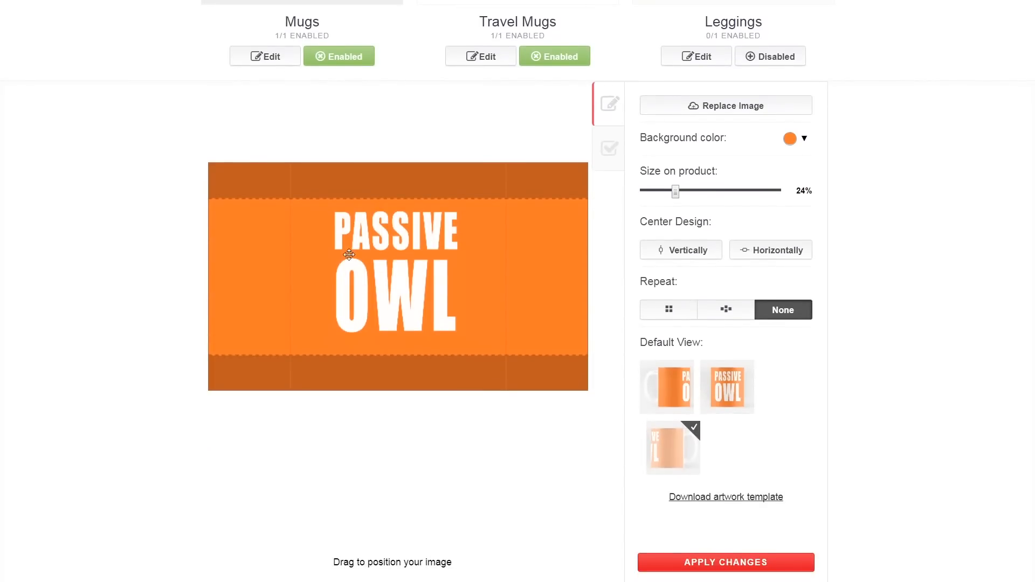
# Step: Set the Mugs default view to the center angle and check the mug preview
pyautogui.scroll(2, 458, 303)
pyautogui.scroll(-2, 337, 138)
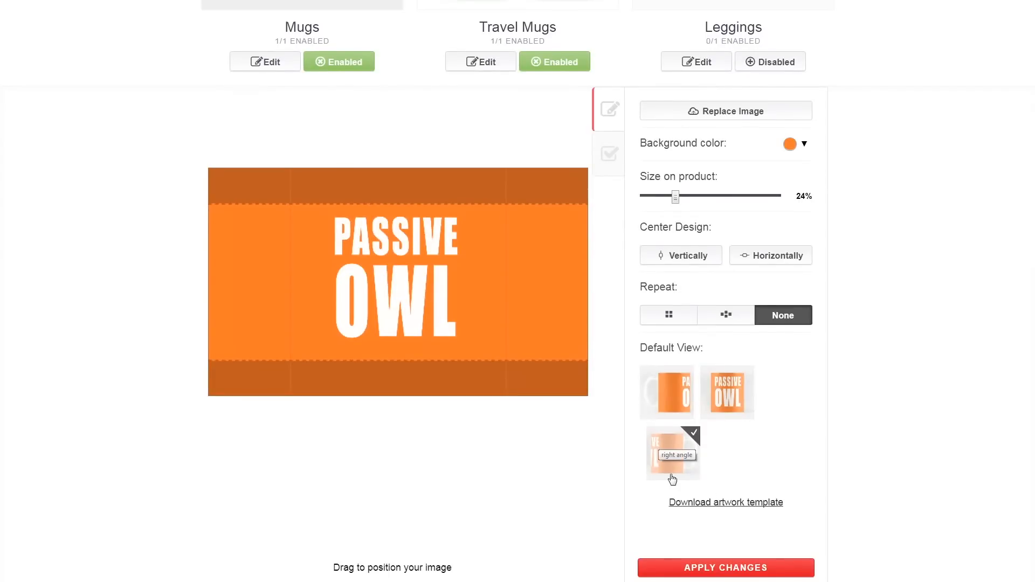
pyautogui.click(730, 411)
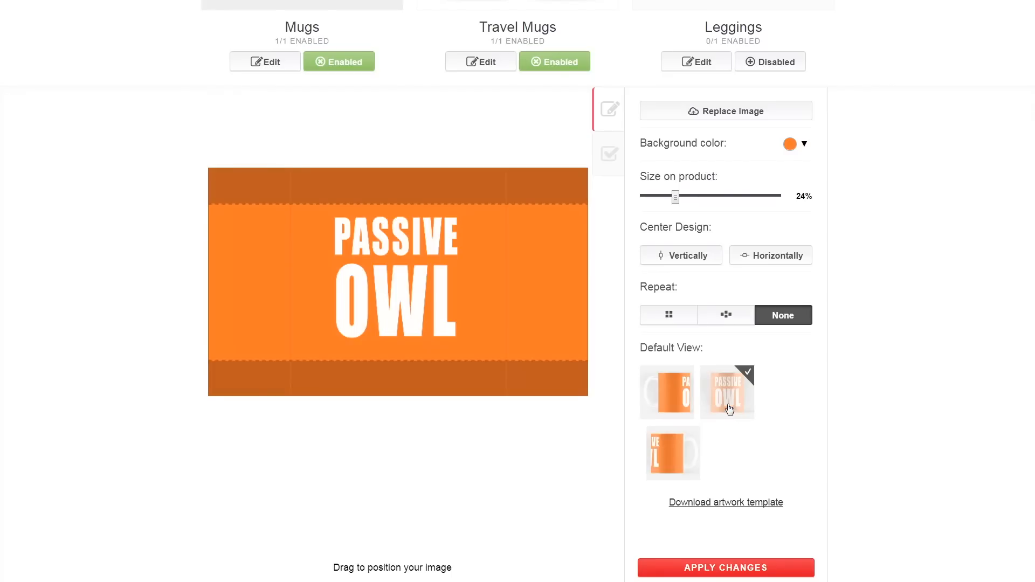
pyautogui.scroll(2, 734, 425)
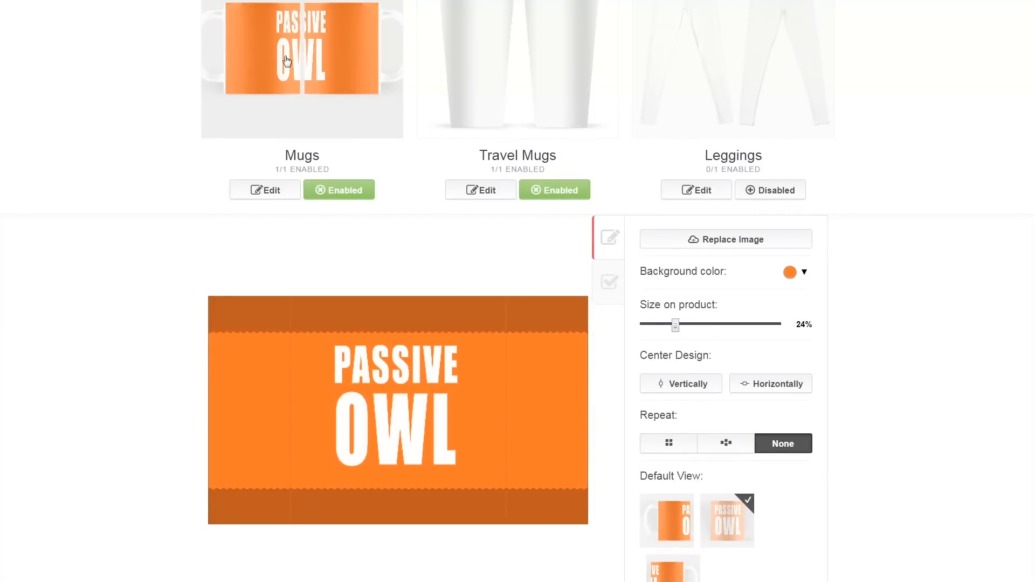
pyautogui.scroll(-1, 565, 298)
pyautogui.scroll(-2, 565, 298)
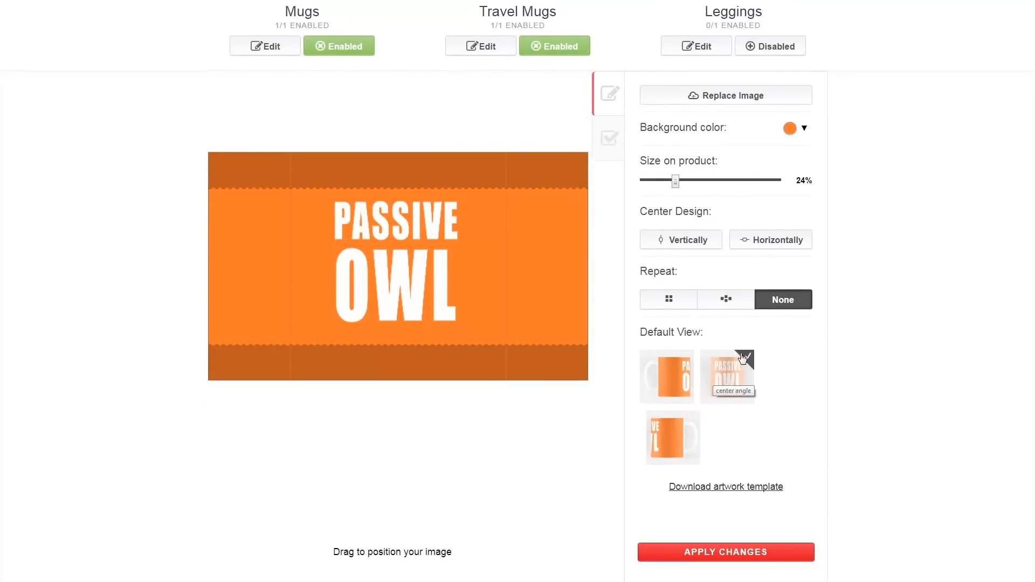
pyautogui.scroll(-2, 739, 380)
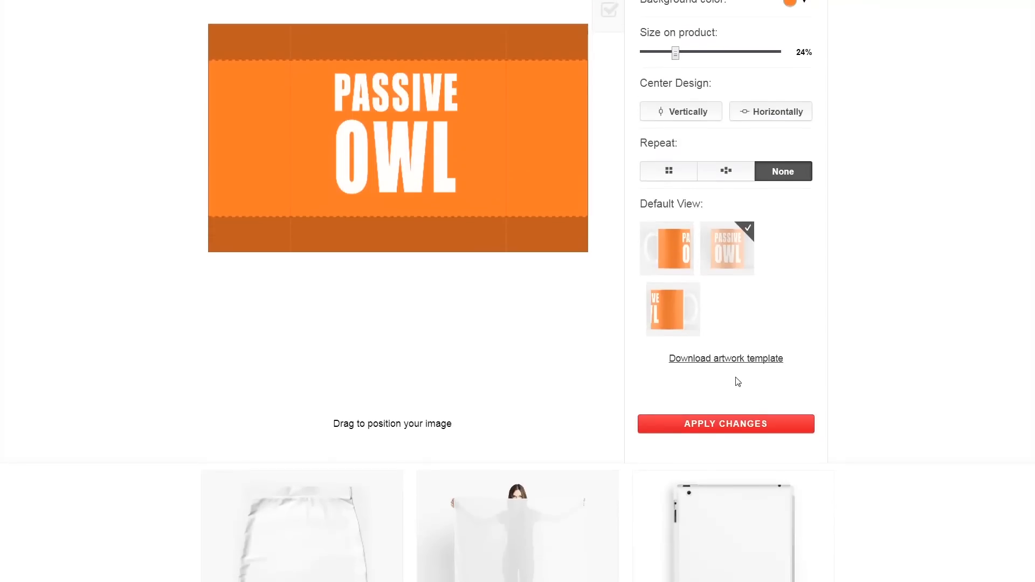
pyautogui.scroll(2, 739, 379)
pyautogui.scroll(1, 732, 371)
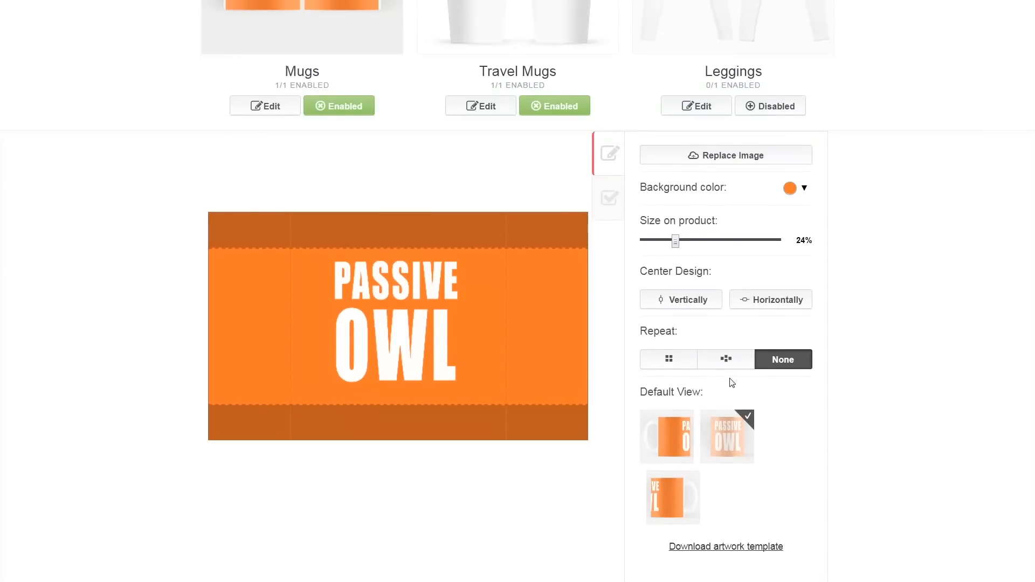
# Step: Check the Mugs availability and markup, and apply the changes to Mugs
pyautogui.click(610, 210)
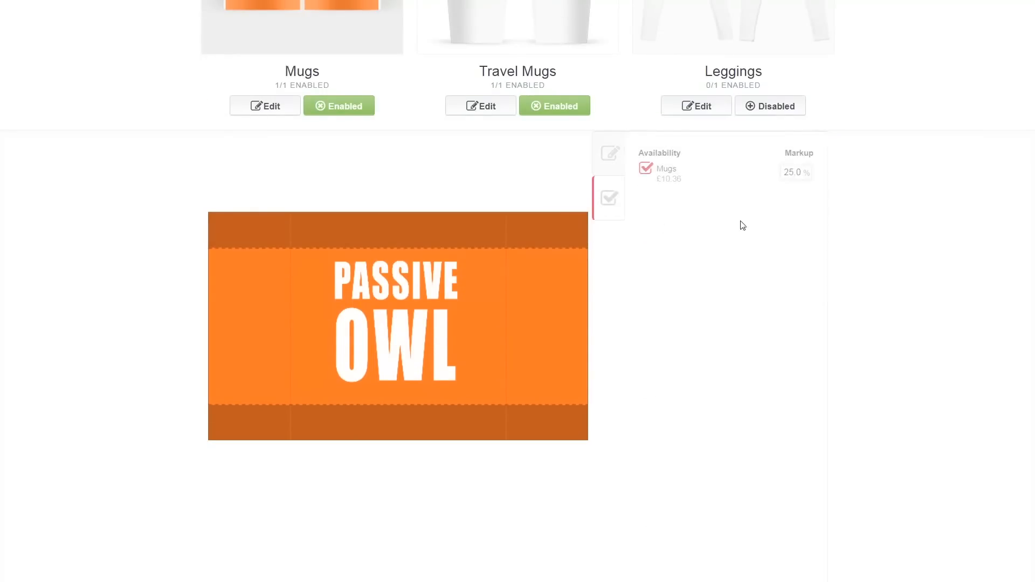
pyautogui.click(621, 165)
pyautogui.scroll(-3, 654, 307)
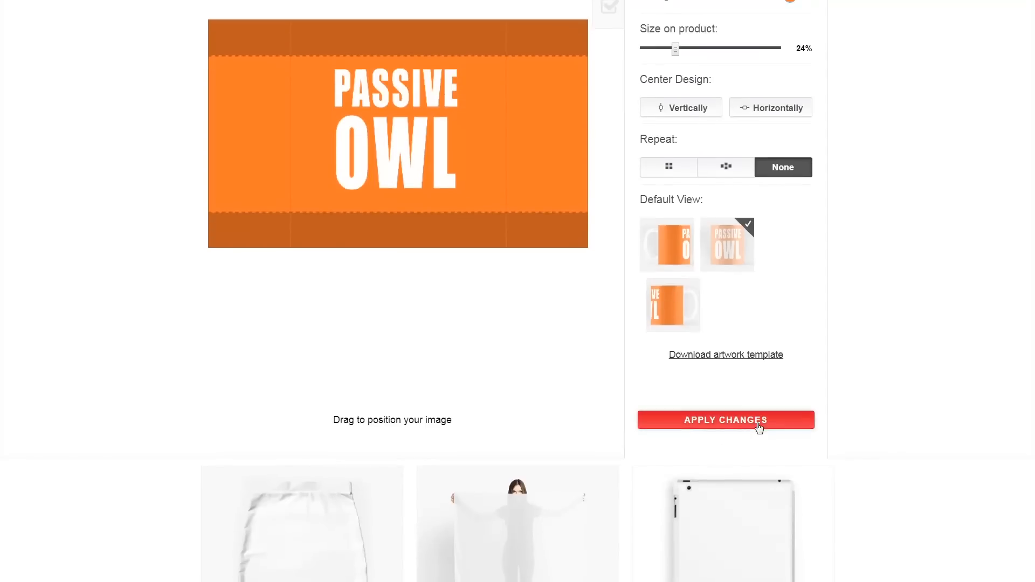
pyautogui.click(759, 426)
# Step: Open Travel Mugs for editing and set its background to a bright red
pyautogui.click(503, 178)
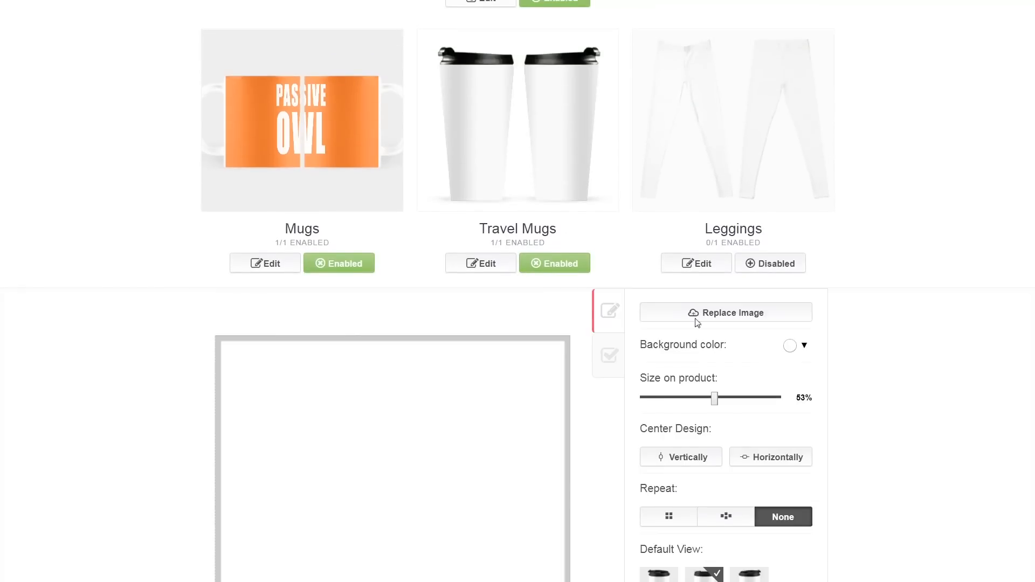
pyautogui.click(791, 349)
pyautogui.click(865, 372)
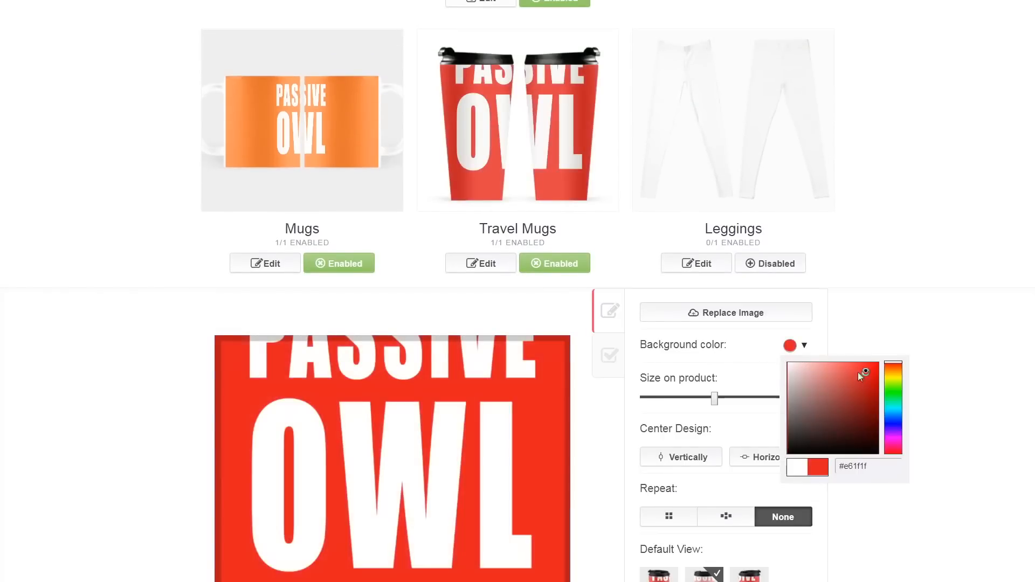
# Step: Reduce the travel mug design to 34%, move it down to the middle of the print area, and apply the changes
pyautogui.click(682, 398)
pyautogui.scroll(-1, 490, 353)
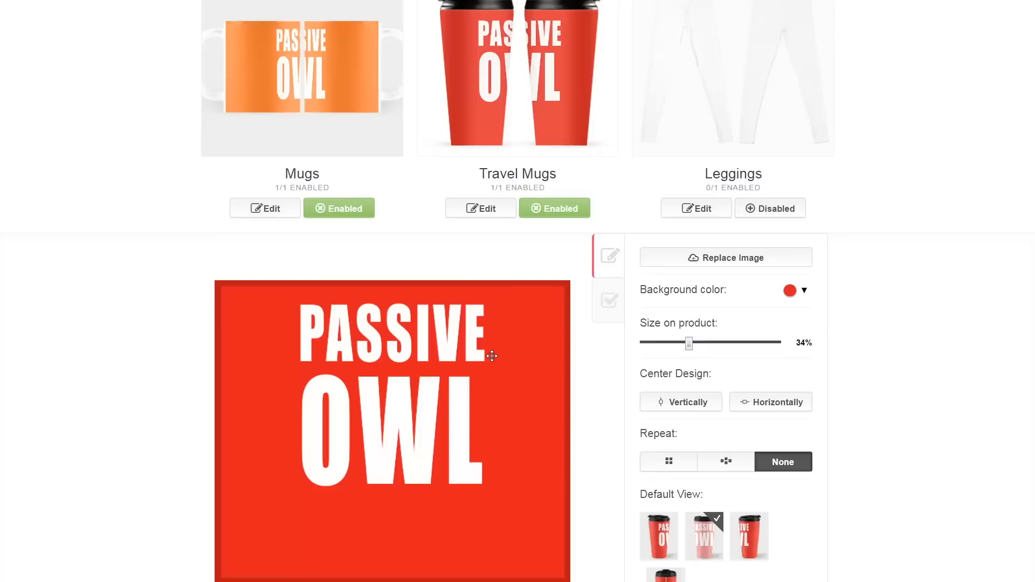
pyautogui.moveTo(490, 353); pyautogui.dragTo(490, 389)
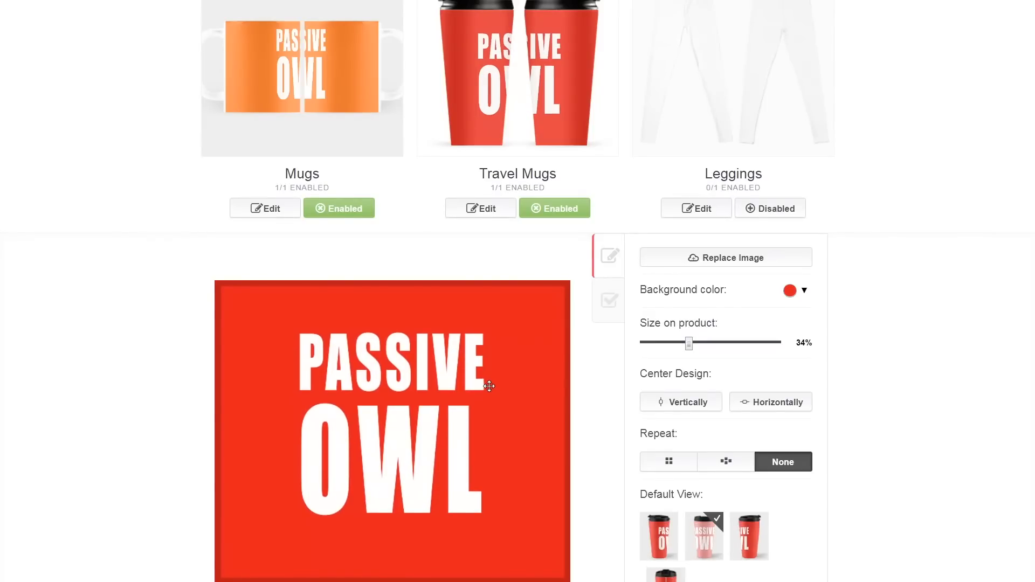
pyautogui.scroll(-2, 615, 423)
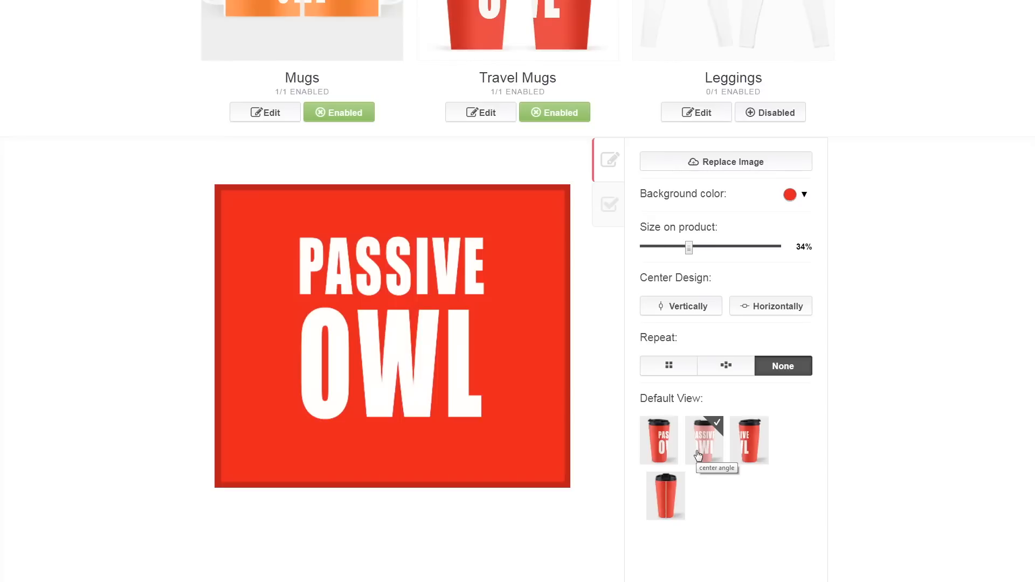
pyautogui.scroll(-3, 698, 455)
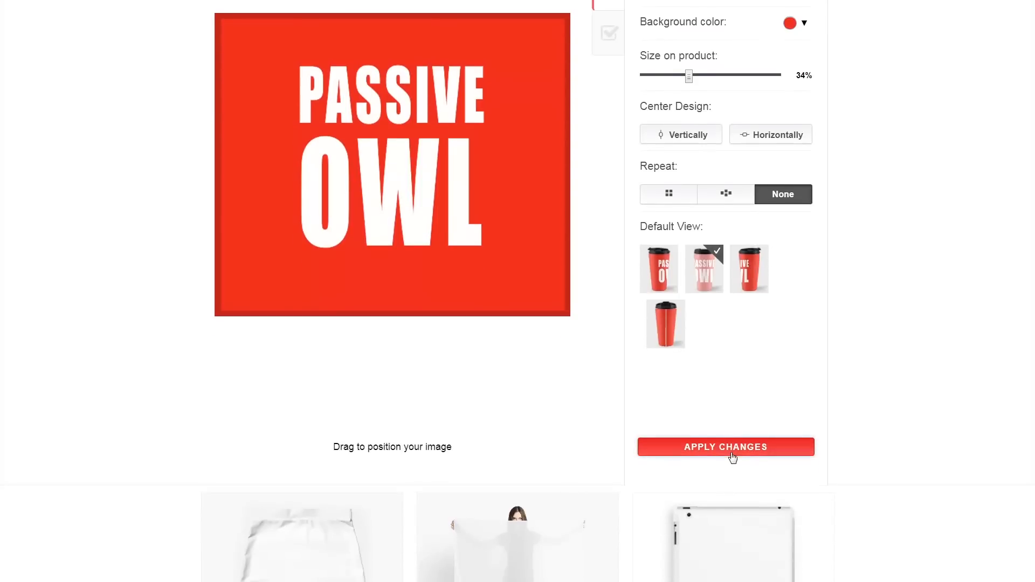
pyautogui.click(734, 450)
pyautogui.rightClick(743, 416)
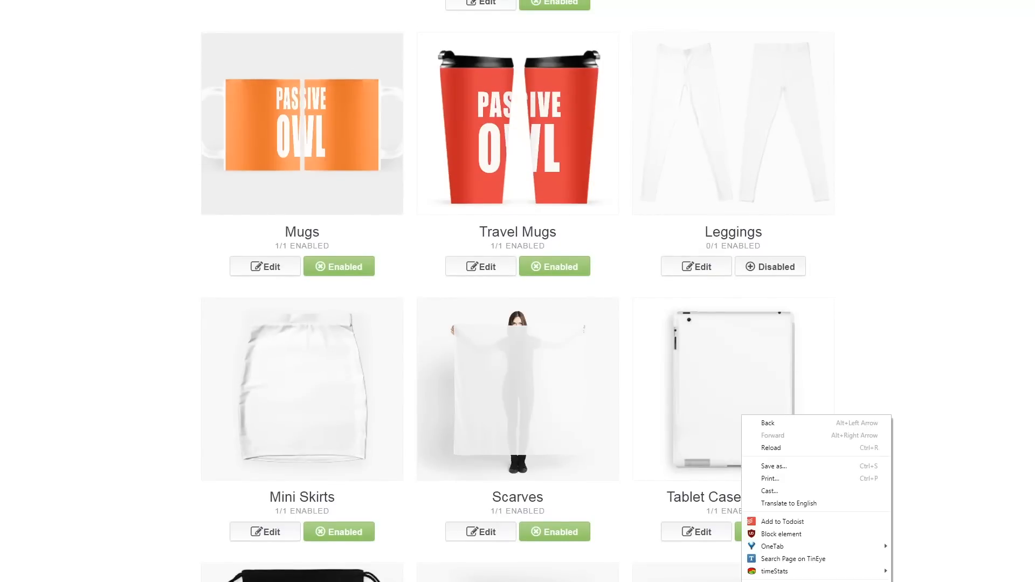
pyautogui.click(877, 303)
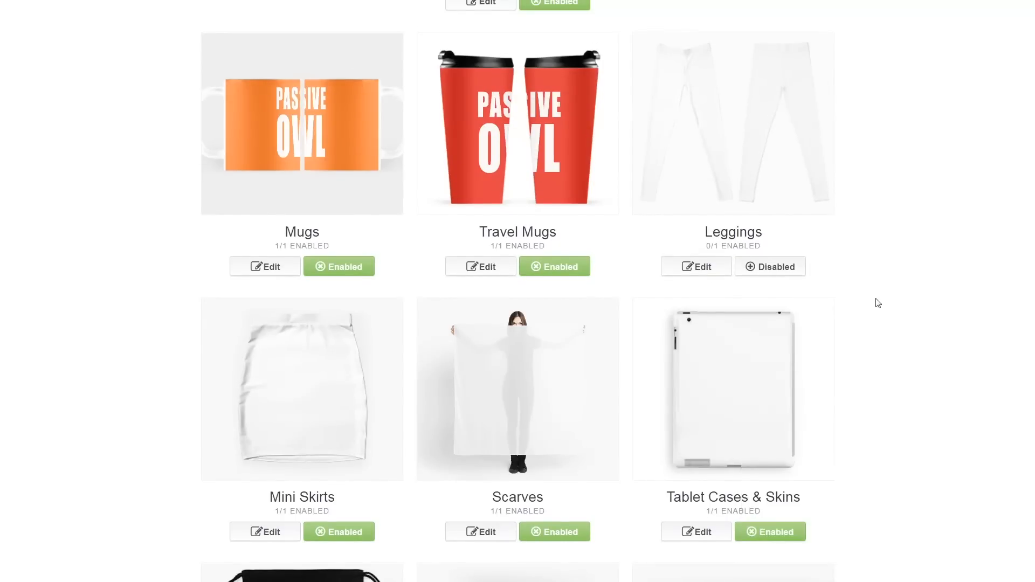
# Step: Open Leggings for editing, enable the product, and set its background to coral red #ff6060
pyautogui.click(737, 191)
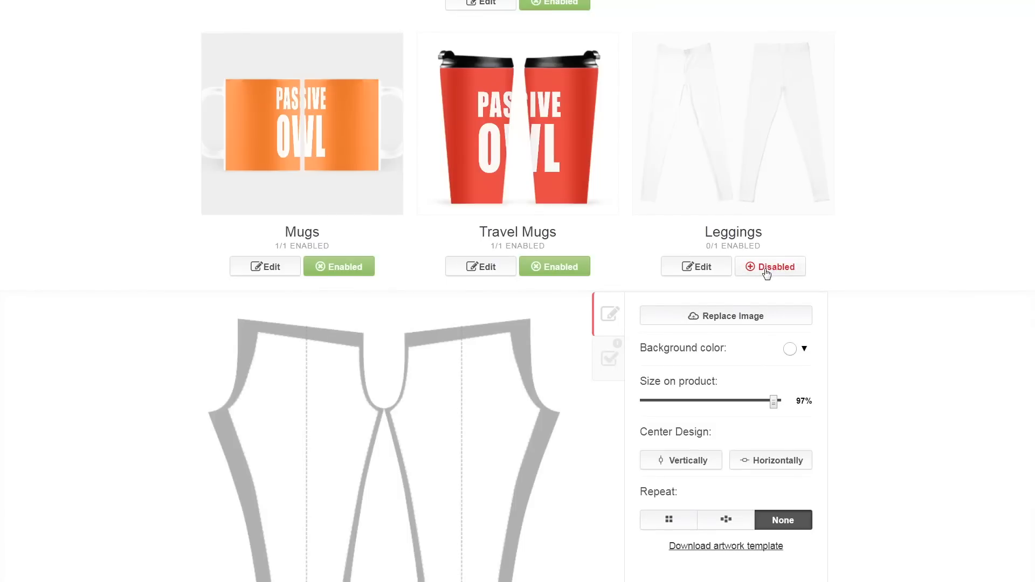
pyautogui.click(767, 268)
pyautogui.scroll(-2, 766, 274)
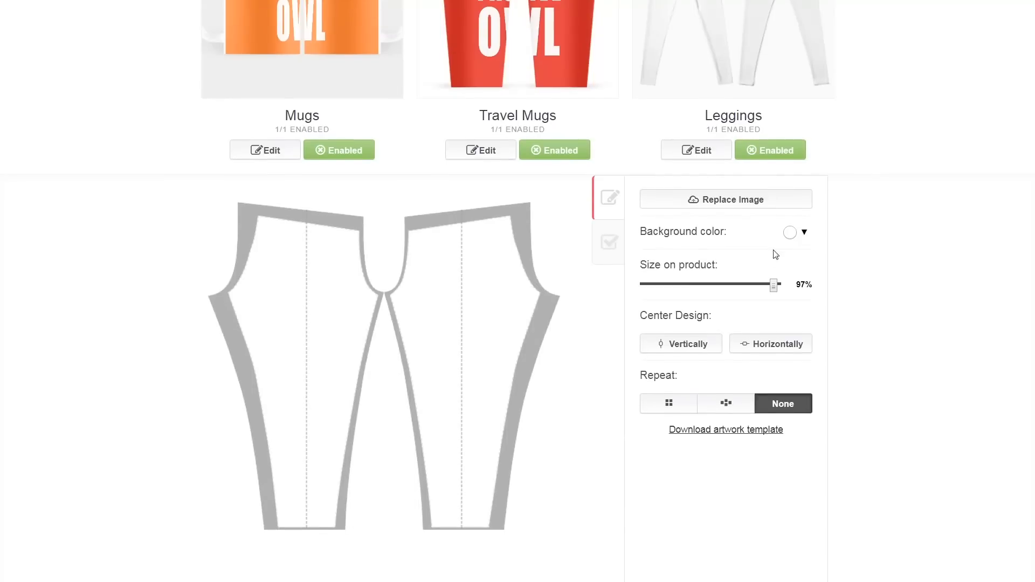
pyautogui.scroll(3, 798, 245)
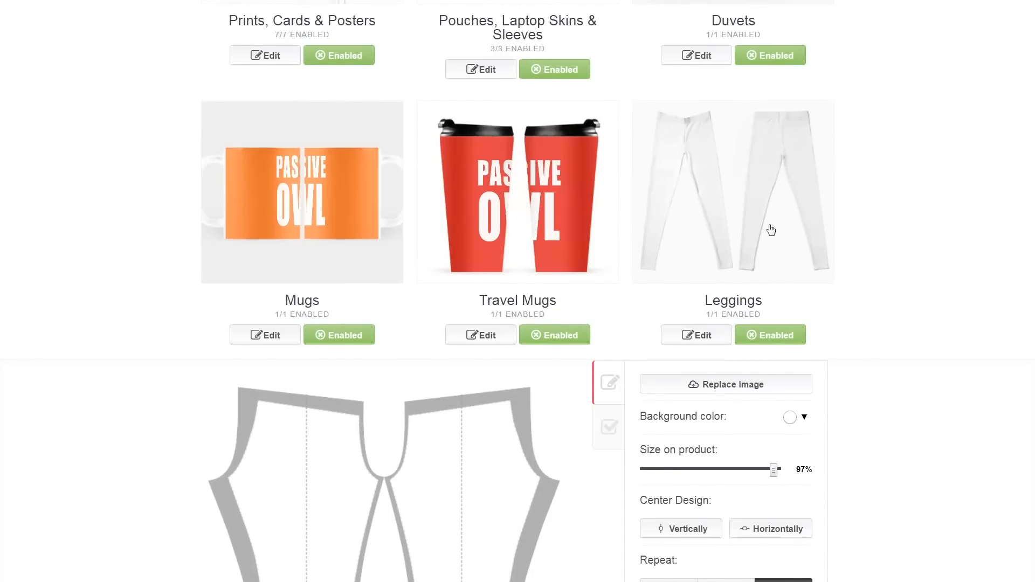
pyautogui.scroll(-3, 762, 286)
pyautogui.scroll(-1, 767, 250)
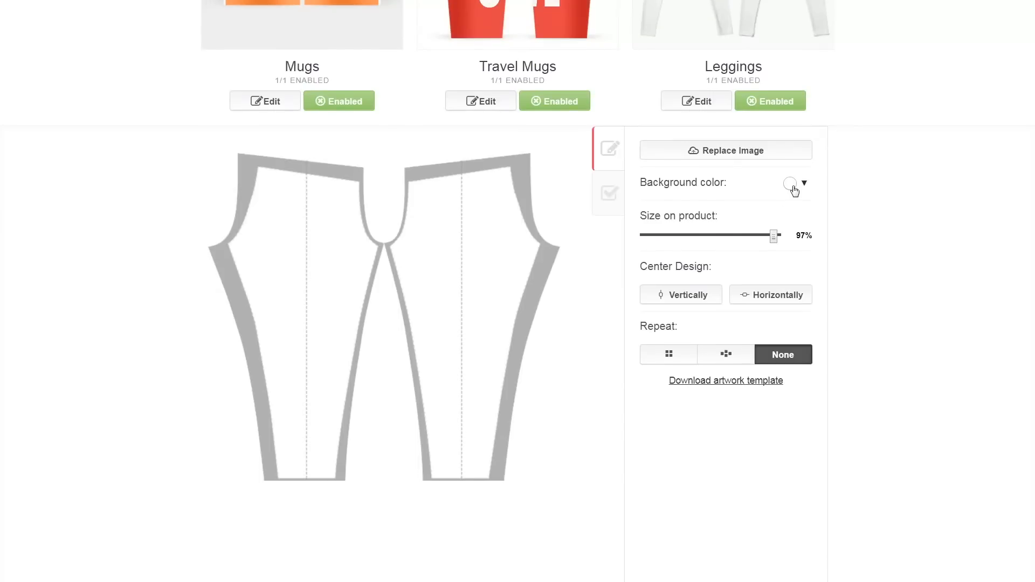
pyautogui.click(792, 183)
pyautogui.click(841, 199)
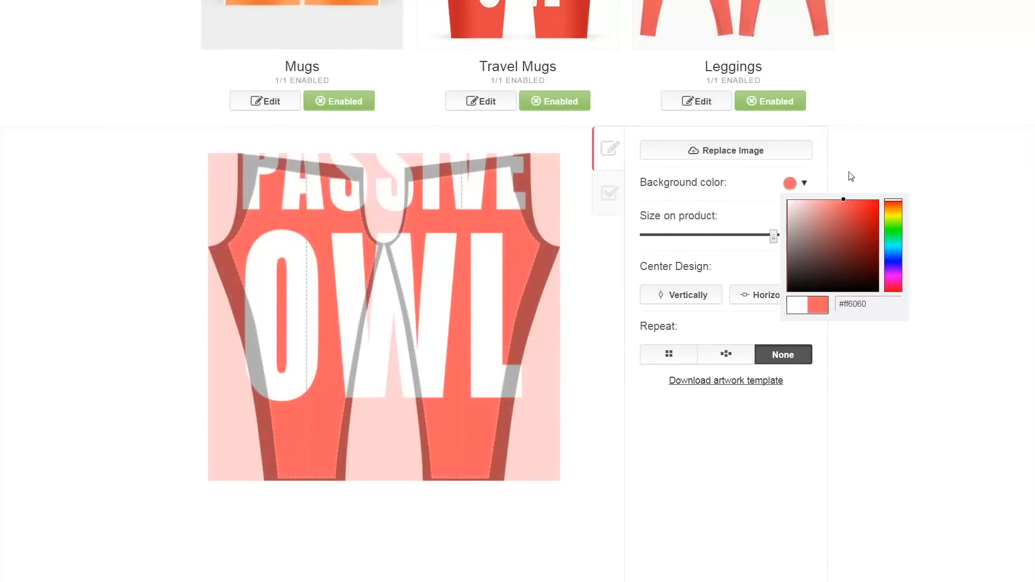
# Step: Try the leggings design at 61% without repeat and check how it falls on the preview
pyautogui.click(752, 243)
pyautogui.moveTo(743, 237); pyautogui.dragTo(725, 236)
pyautogui.scroll(2, 669, 302)
pyautogui.scroll(-2, 501, 339)
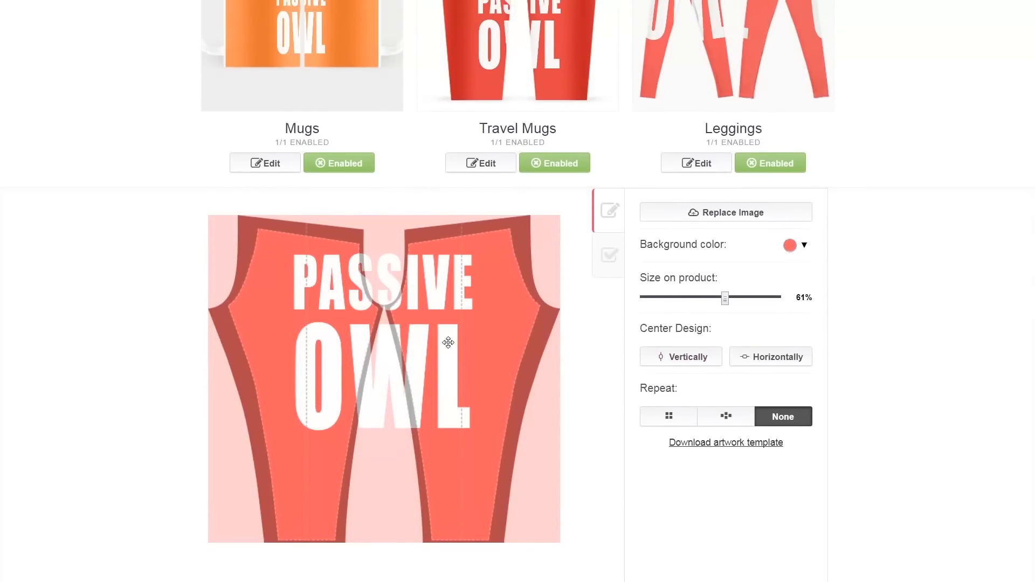
pyautogui.scroll(4, 458, 340)
pyautogui.scroll(-2, 431, 310)
pyautogui.scroll(-3, 379, 328)
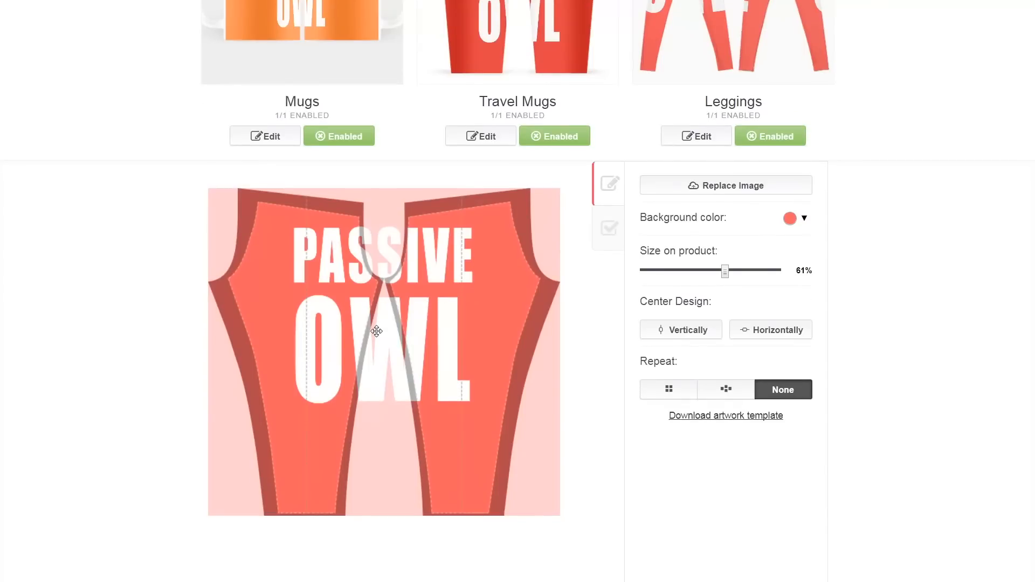
# Step: Try tiling the leggings design at 5%, first with the staggered repeat and then with the regular grid
pyautogui.click(738, 390)
pyautogui.click(696, 271)
pyautogui.moveTo(695, 274); pyautogui.dragTo(652, 280)
pyautogui.scroll(3, 669, 291)
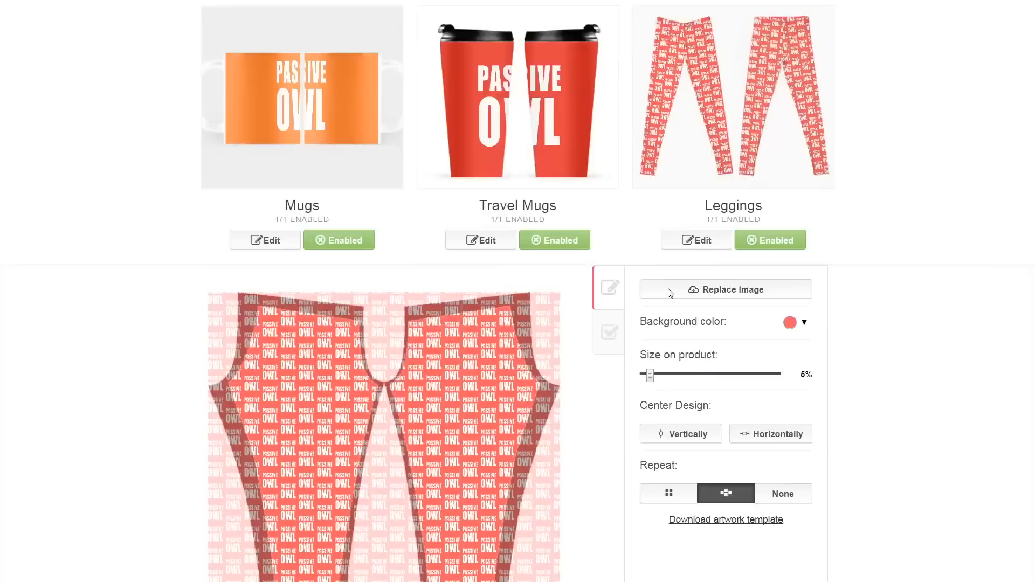
pyautogui.scroll(-3, 723, 226)
pyautogui.click(688, 380)
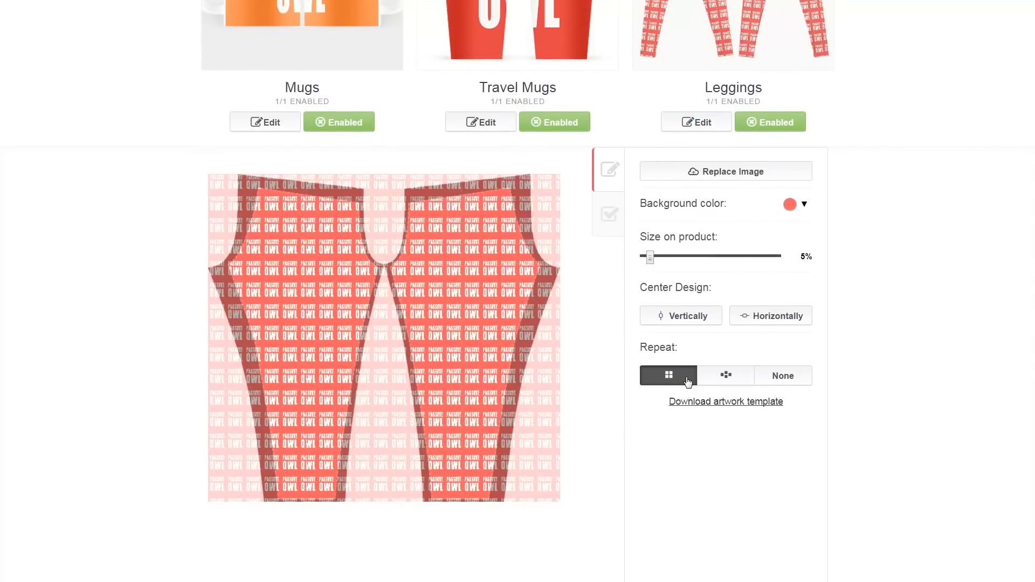
pyautogui.scroll(1, 701, 386)
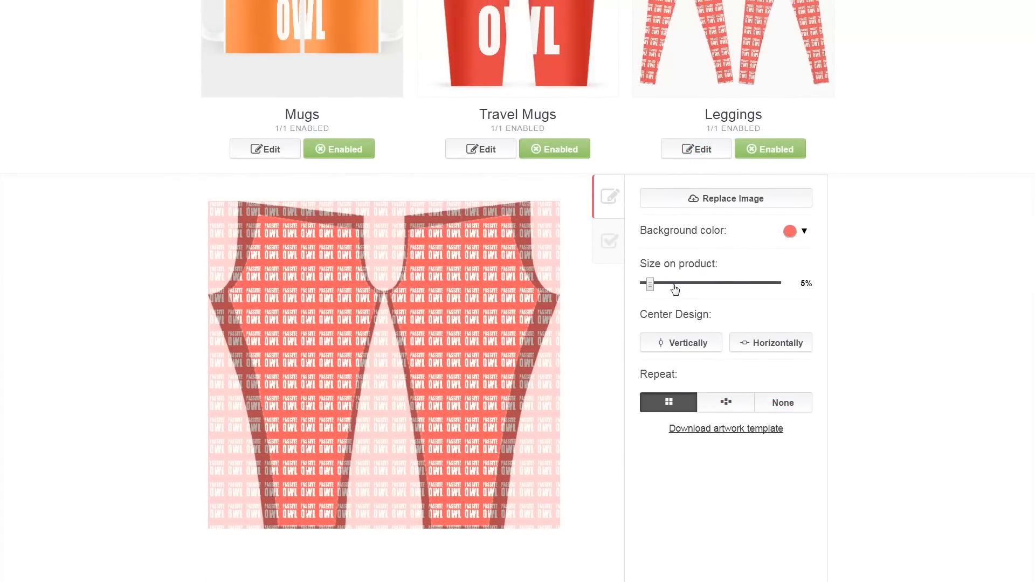
# Step: Turn off the leggings repeat, place the design on the upper part of the left leg panel, and size it to 31%
pyautogui.click(783, 403)
pyautogui.moveTo(651, 285); pyautogui.dragTo(710, 296)
pyautogui.moveTo(454, 319); pyautogui.dragTo(362, 289)
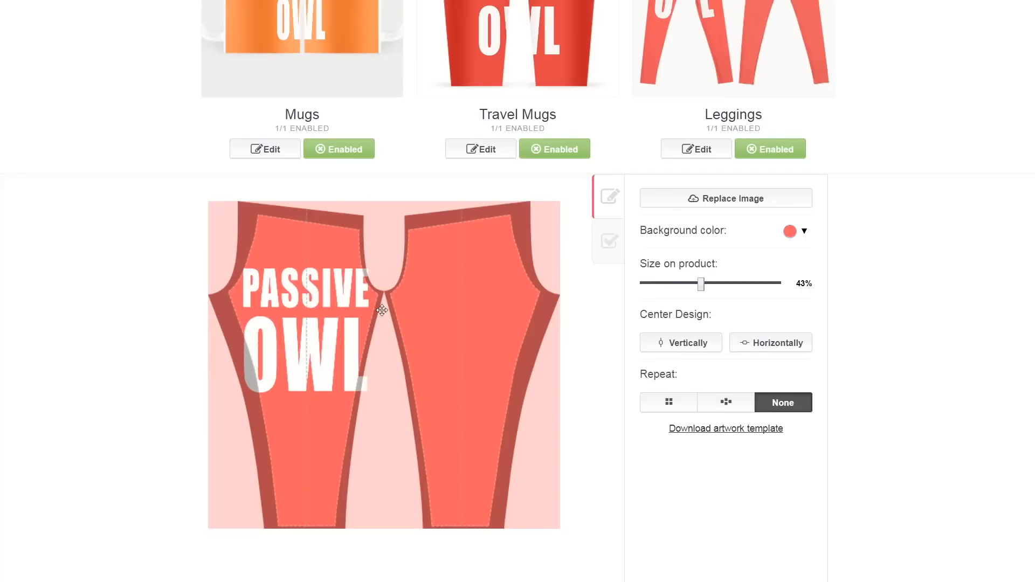
pyautogui.moveTo(679, 290); pyautogui.dragTo(684, 285)
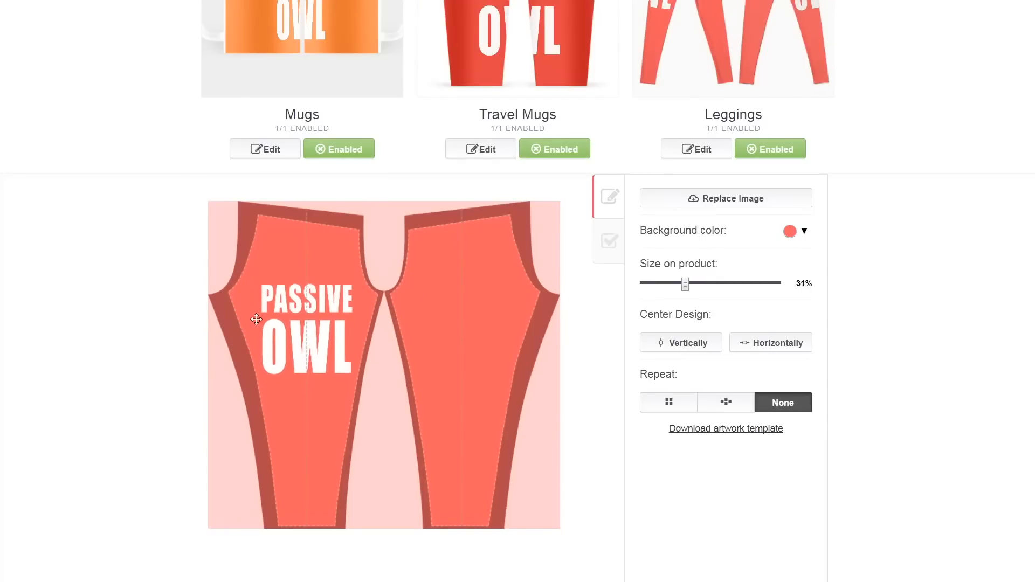
pyautogui.scroll(1, 595, 307)
pyautogui.scroll(3, 595, 333)
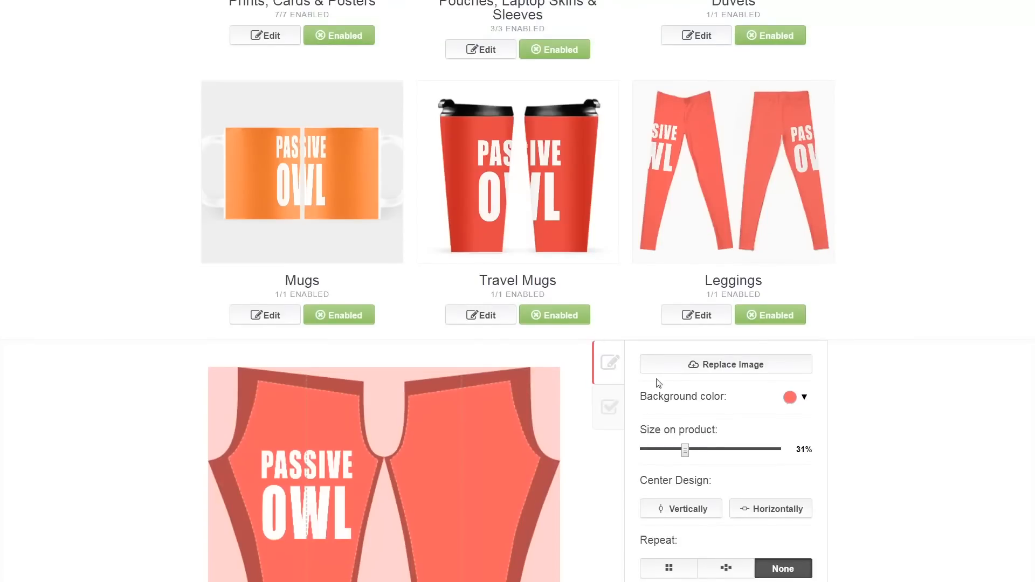
pyautogui.scroll(-4, 658, 383)
# Step: Check the Leggings availability and markup, and apply the changes to Leggings
pyautogui.click(625, 189)
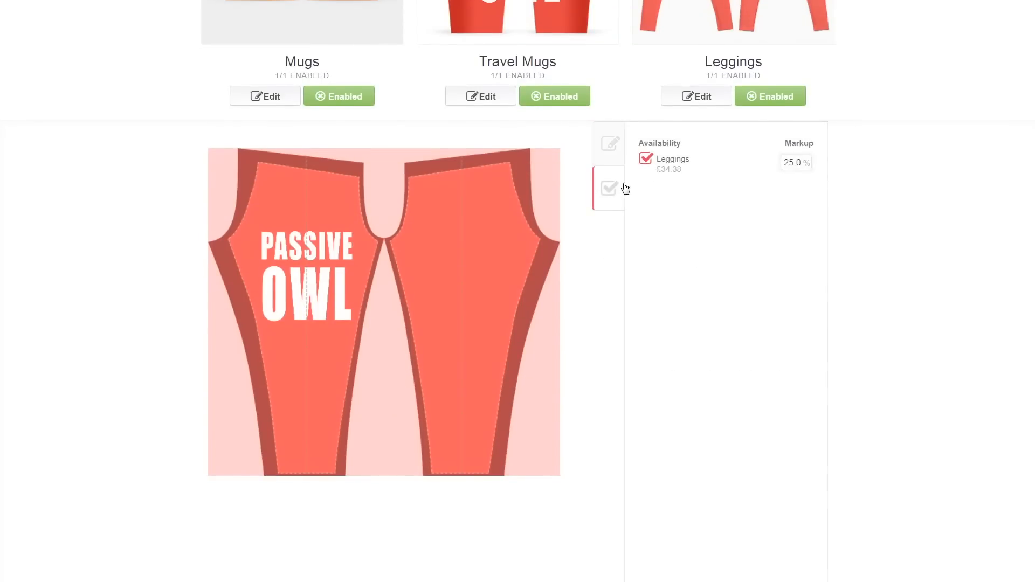
pyautogui.rightClick(600, 143)
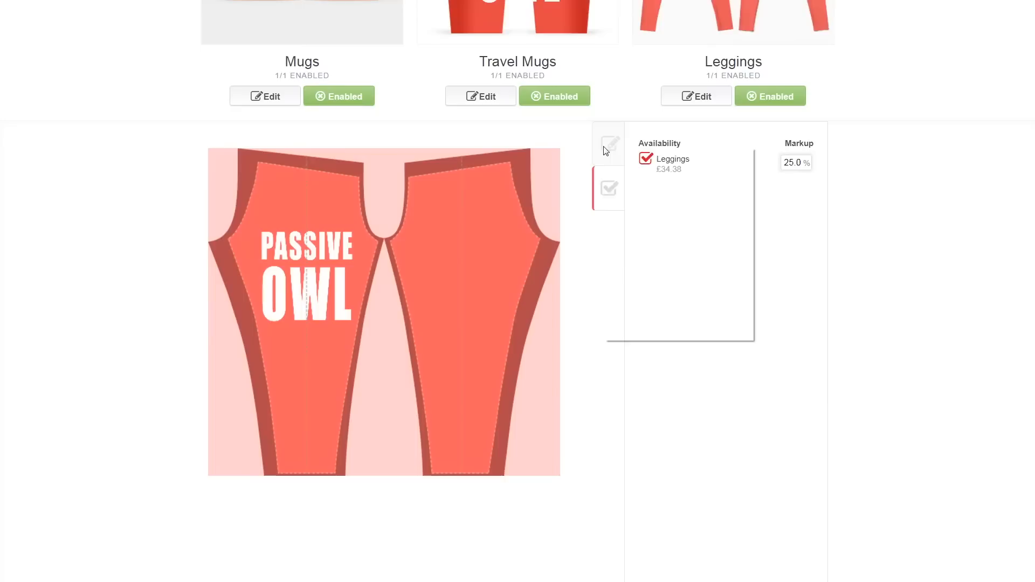
pyautogui.click(600, 141)
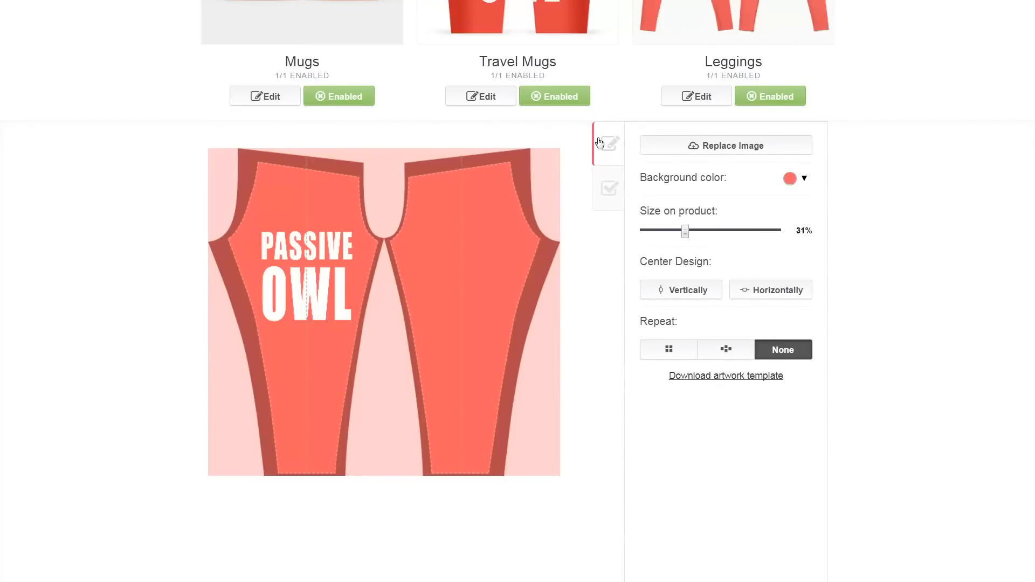
pyautogui.scroll(-2, 624, 232)
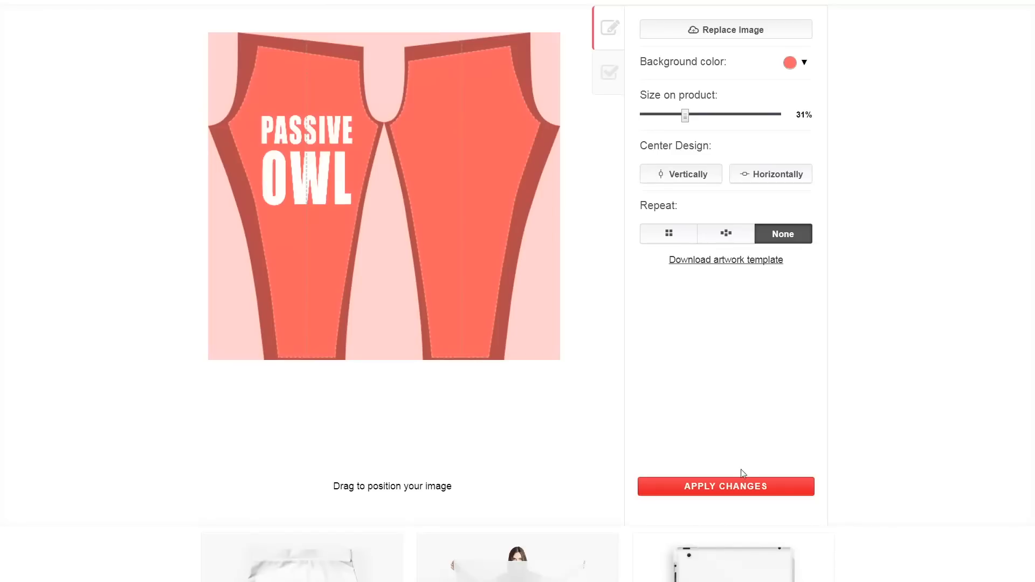
pyautogui.click(738, 483)
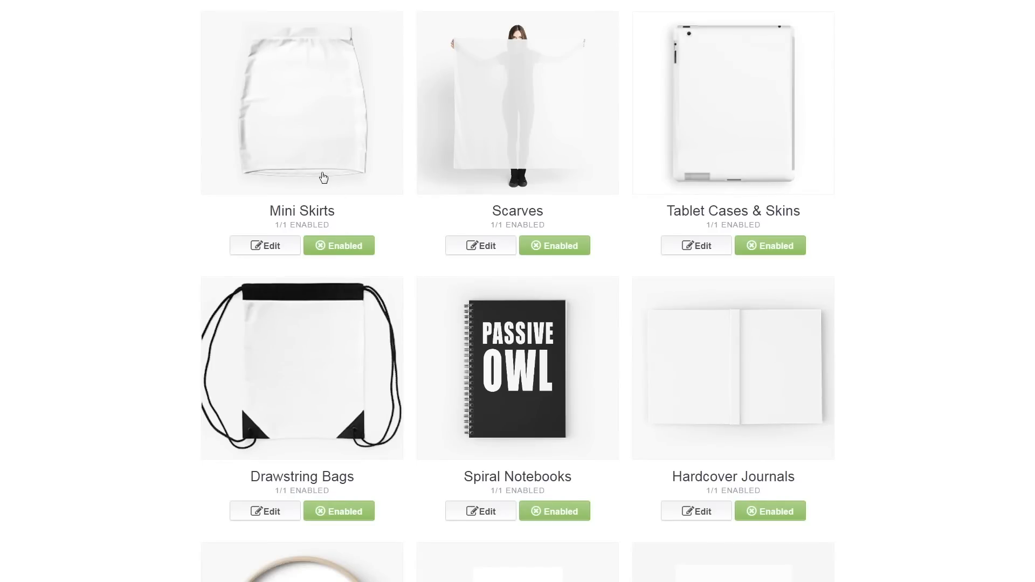
pyautogui.scroll(2, 129, 135)
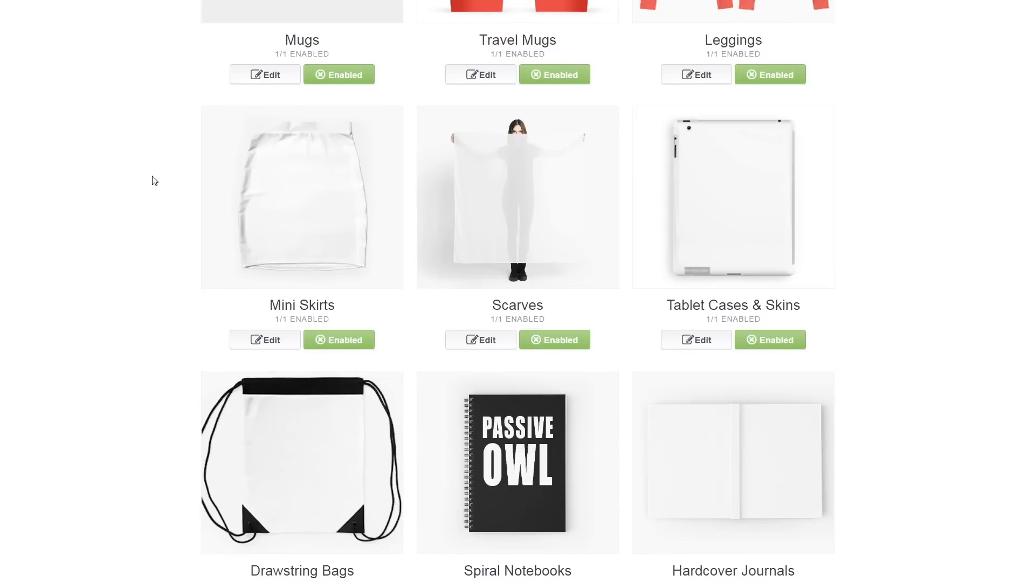
# Step: Open the Mini Skirts settings, set a red background colour, and size the design to 40%
pyautogui.scroll(-1, 173, 169)
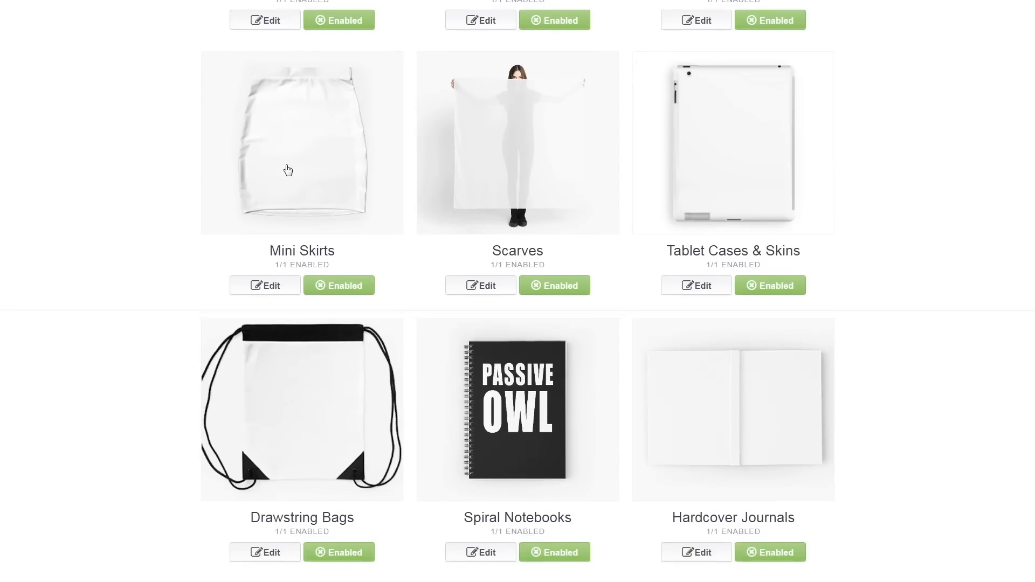
pyautogui.click(287, 169)
pyautogui.scroll(-2, 701, 270)
pyautogui.click(803, 245)
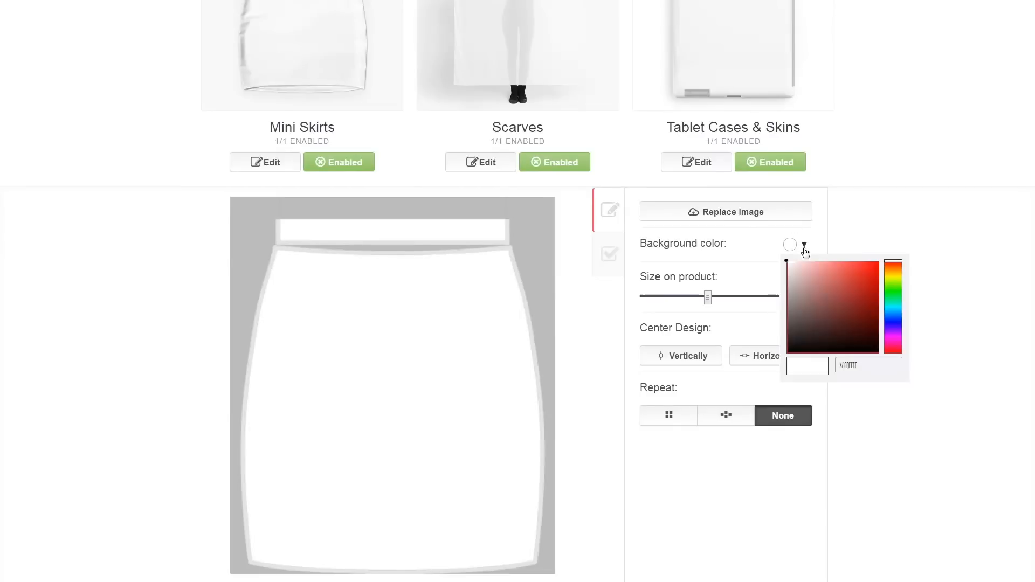
pyautogui.click(835, 283)
pyautogui.moveTo(704, 298); pyautogui.dragTo(696, 300)
pyautogui.scroll(1, 501, 372)
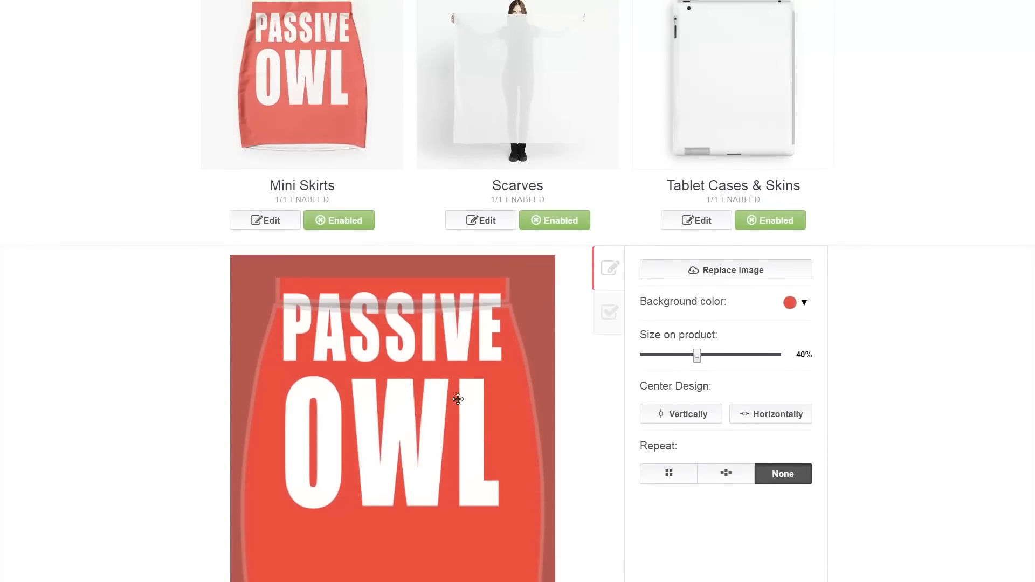
# Step: Move the mini skirt design down below the waistband, centre it horizontally, and apply the changes to Mini Skirts
pyautogui.moveTo(458, 400); pyautogui.dragTo(460, 458)
pyautogui.scroll(-1, 493, 398)
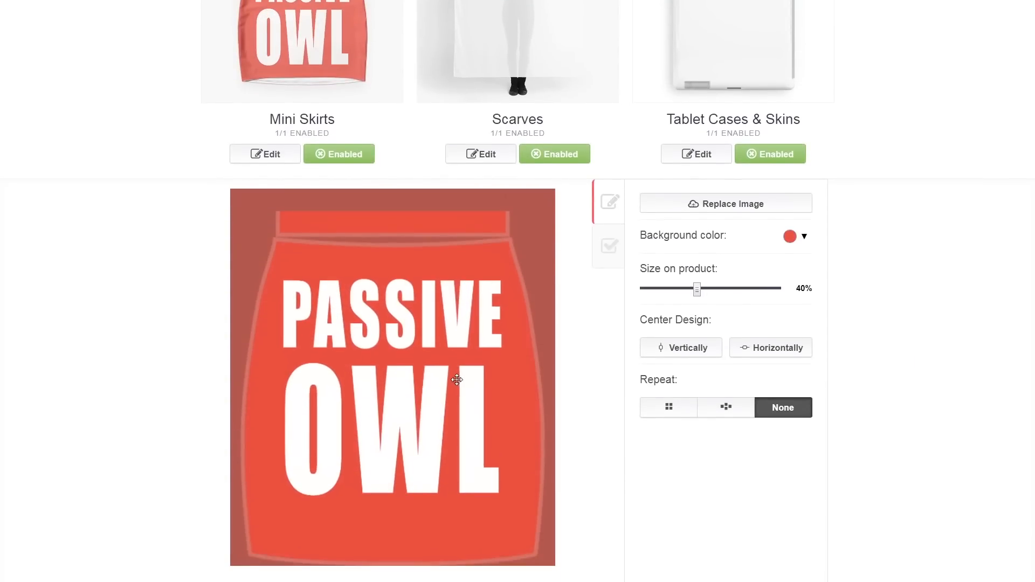
pyautogui.click(798, 352)
pyautogui.scroll(-3, 792, 356)
pyautogui.click(727, 466)
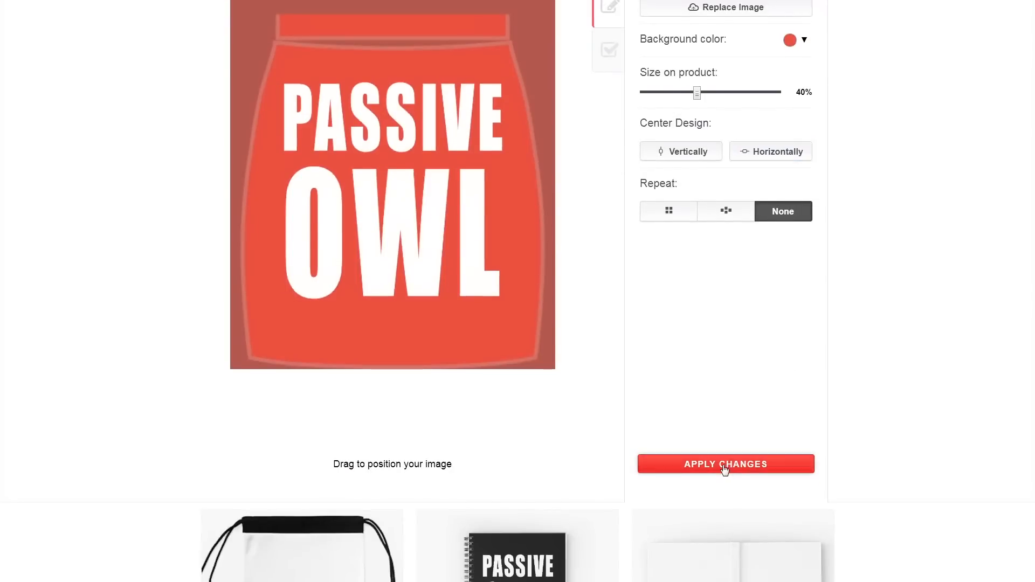
# Step: Open the Scarves settings, set a black background, centre the design horizontally, and move it down towards the middle
pyautogui.click(500, 290)
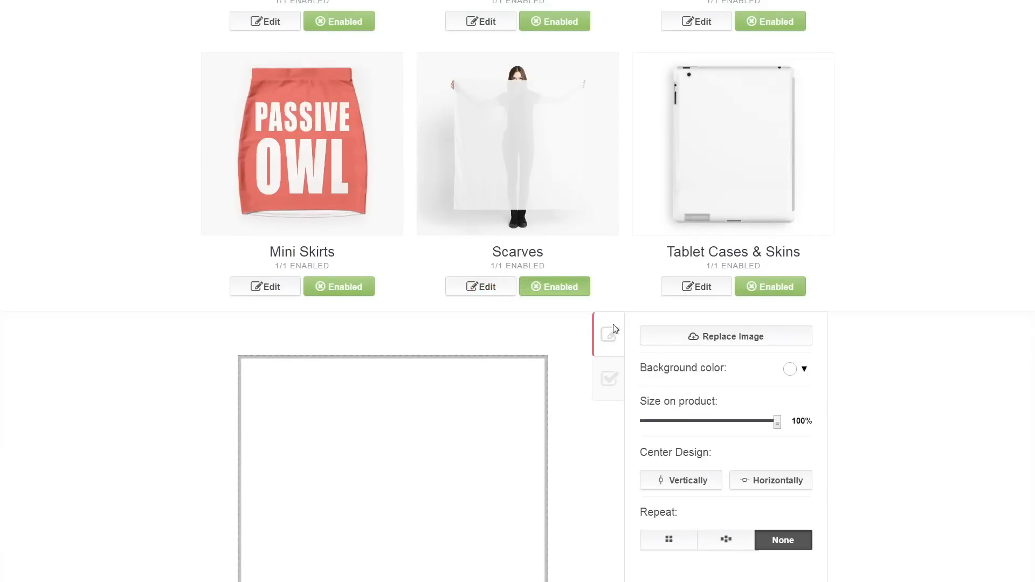
pyautogui.click(796, 224)
pyautogui.moveTo(809, 250); pyautogui.dragTo(743, 377)
pyautogui.click(743, 375)
pyautogui.click(790, 333)
pyautogui.scroll(3, 762, 353)
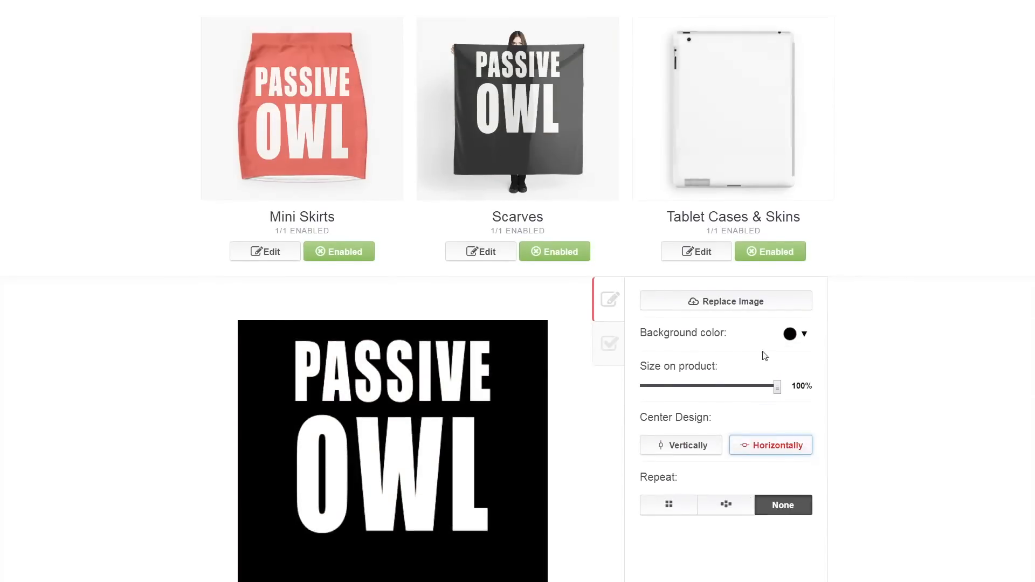
pyautogui.scroll(-1, 468, 409)
pyautogui.moveTo(455, 359); pyautogui.dragTo(455, 396)
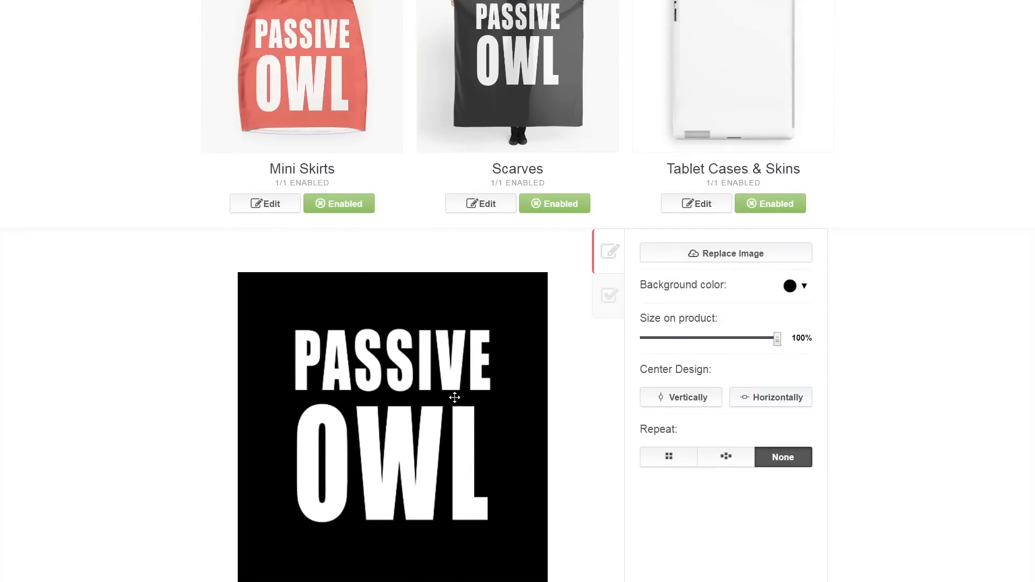
# Step: Try the staggered and grid repeats on the scarf, size the design to 40%, and choose the staggered repeat
pyautogui.click(726, 457)
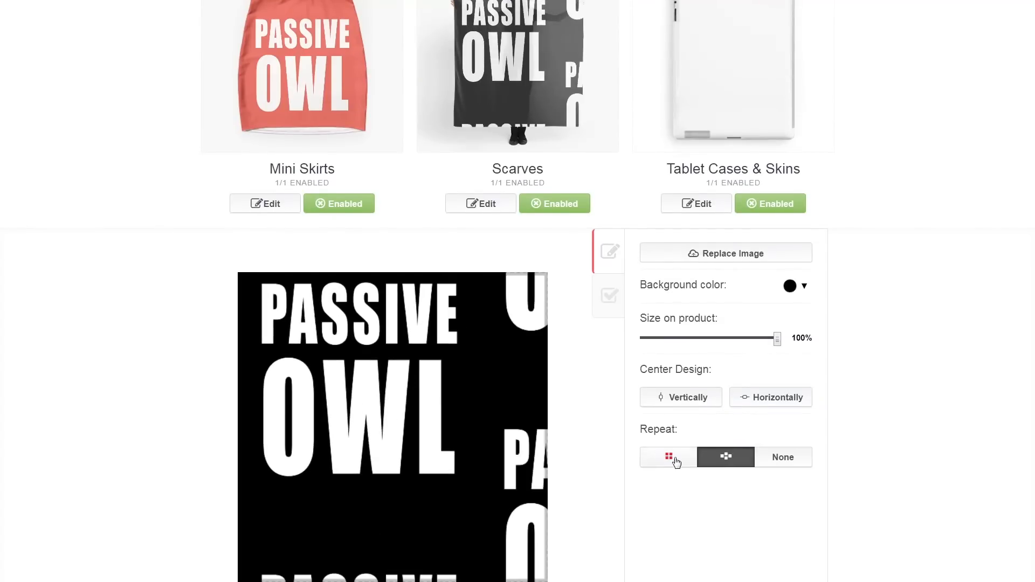
pyautogui.click(668, 457)
pyautogui.click(719, 339)
pyautogui.moveTo(719, 339); pyautogui.dragTo(698, 339)
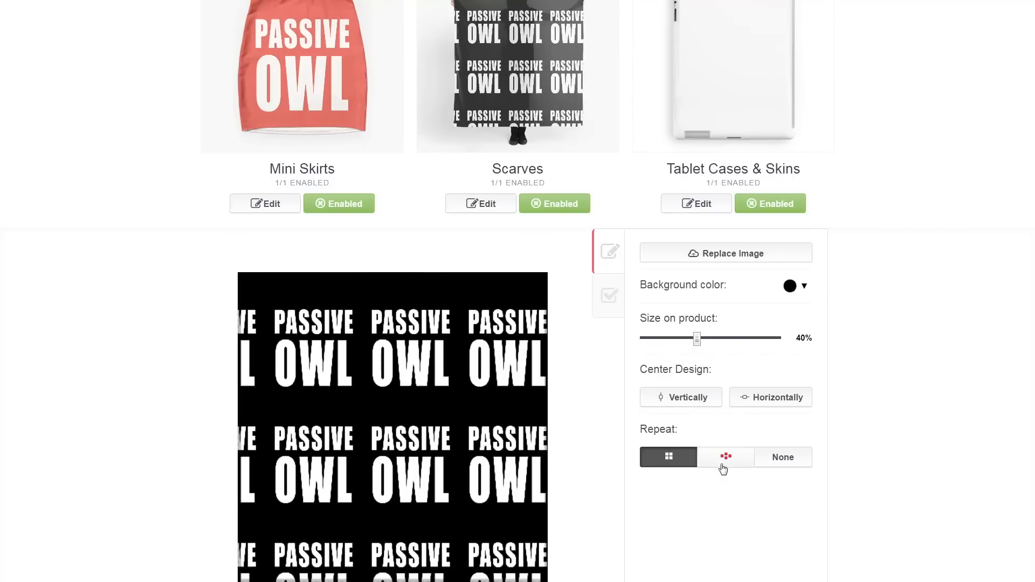
pyautogui.click(723, 464)
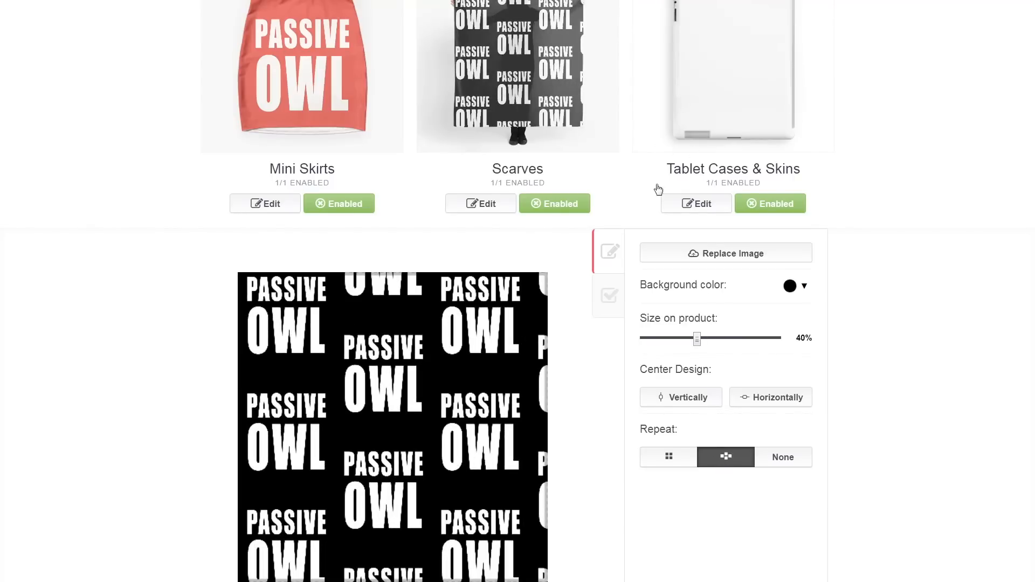
# Step: Open the Hardcover Journals settings and set a black background colour
pyautogui.scroll(-7, 538, 248)
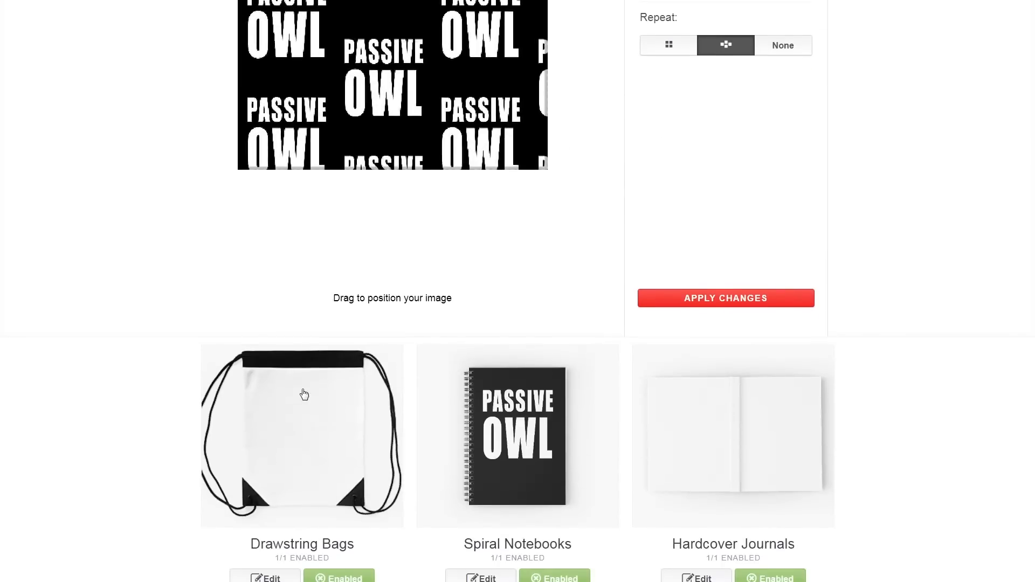
pyautogui.scroll(-3, 304, 396)
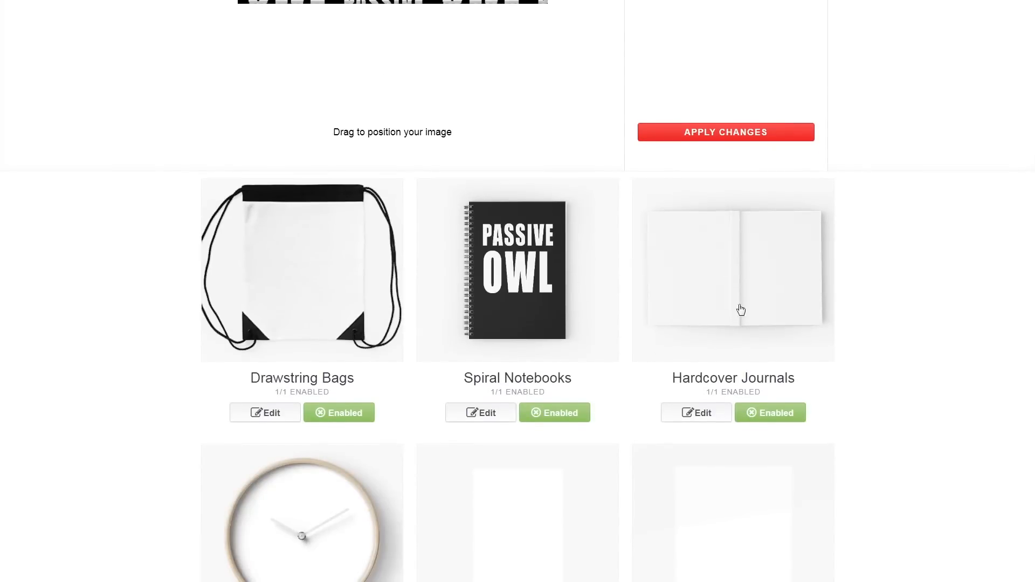
pyautogui.click(722, 267)
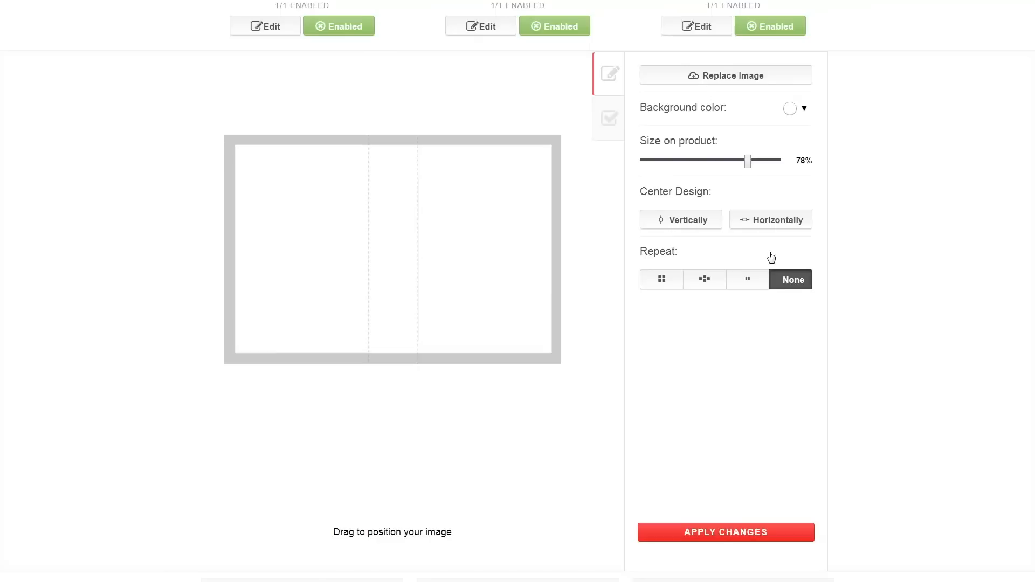
pyautogui.click(804, 109)
pyautogui.moveTo(810, 170); pyautogui.dragTo(776, 252)
pyautogui.scroll(1, 771, 268)
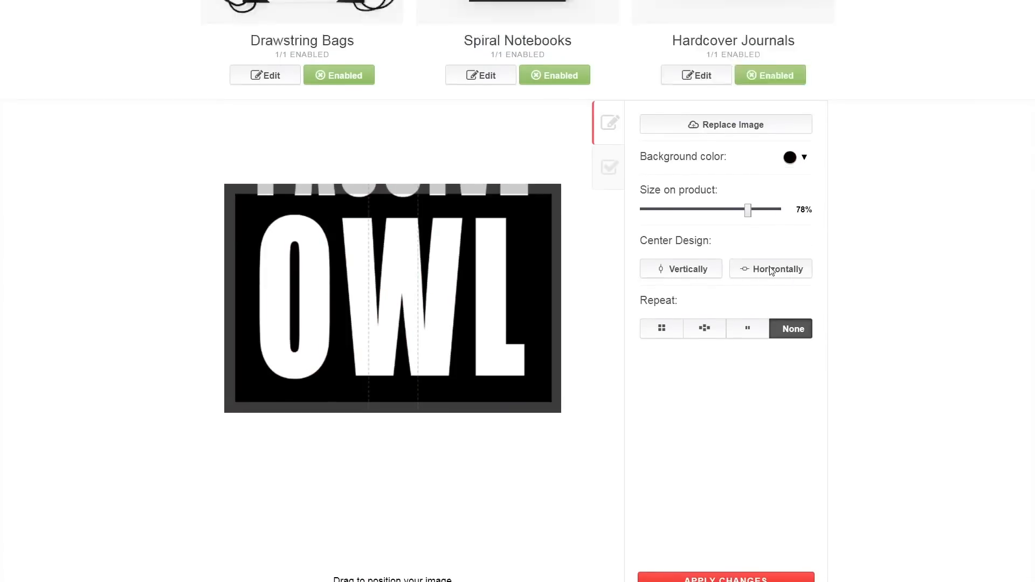
# Step: Try the journal design at 56% across both covers, and reduce it to 30% on the right-hand cover
pyautogui.scroll(2, 771, 272)
pyautogui.moveTo(748, 320); pyautogui.dragTo(718, 324)
pyautogui.scroll(-1, 555, 351)
pyautogui.moveTo(458, 345); pyautogui.dragTo(455, 374)
pyautogui.scroll(1, 580, 300)
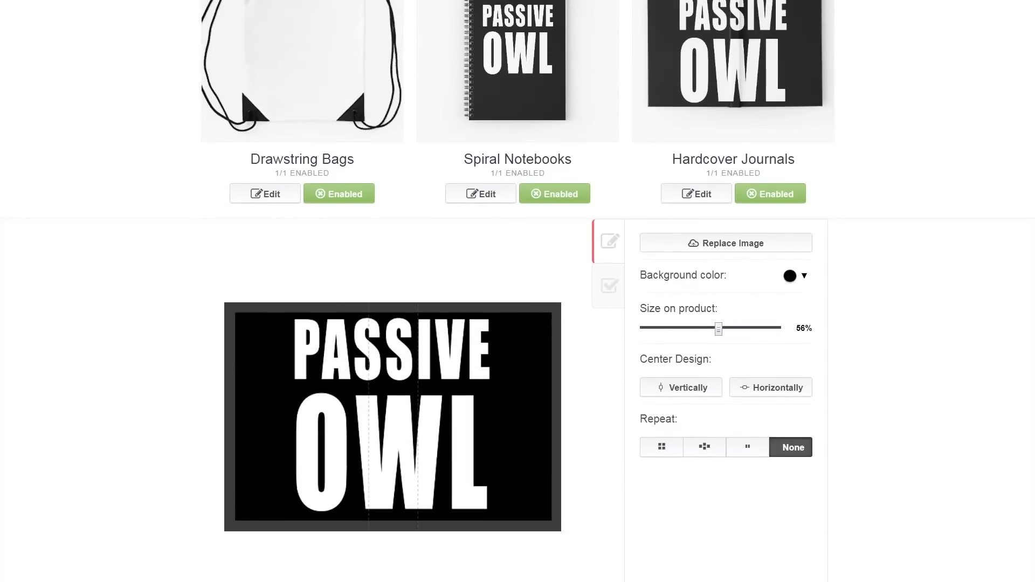
pyautogui.moveTo(701, 334); pyautogui.dragTo(684, 330)
pyautogui.moveTo(436, 391); pyautogui.dragTo(522, 358)
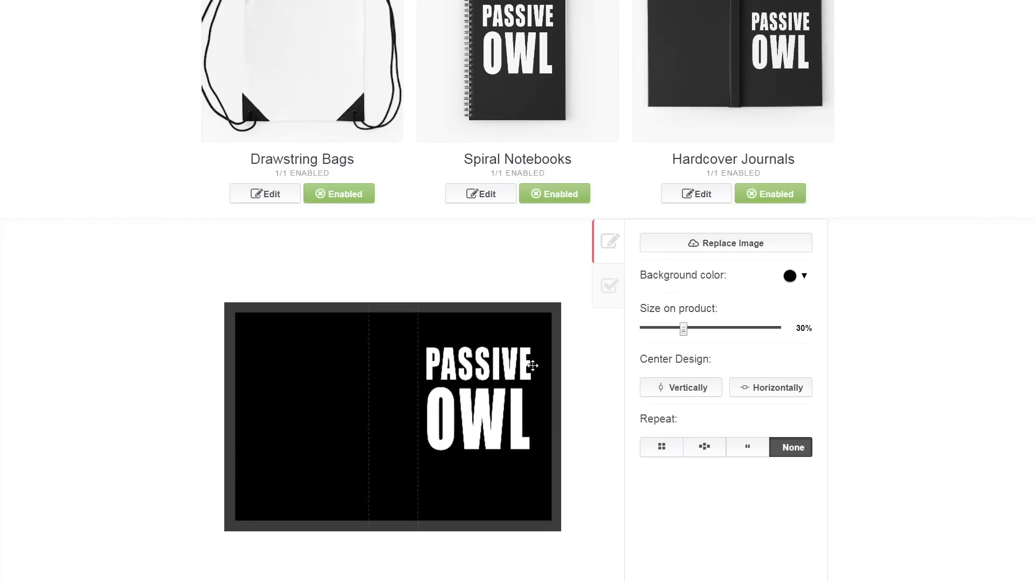
# Step: Repeat the journal design on both covers, size it to 25%, and centre it vertically and horizontally
pyautogui.scroll(-2, 548, 366)
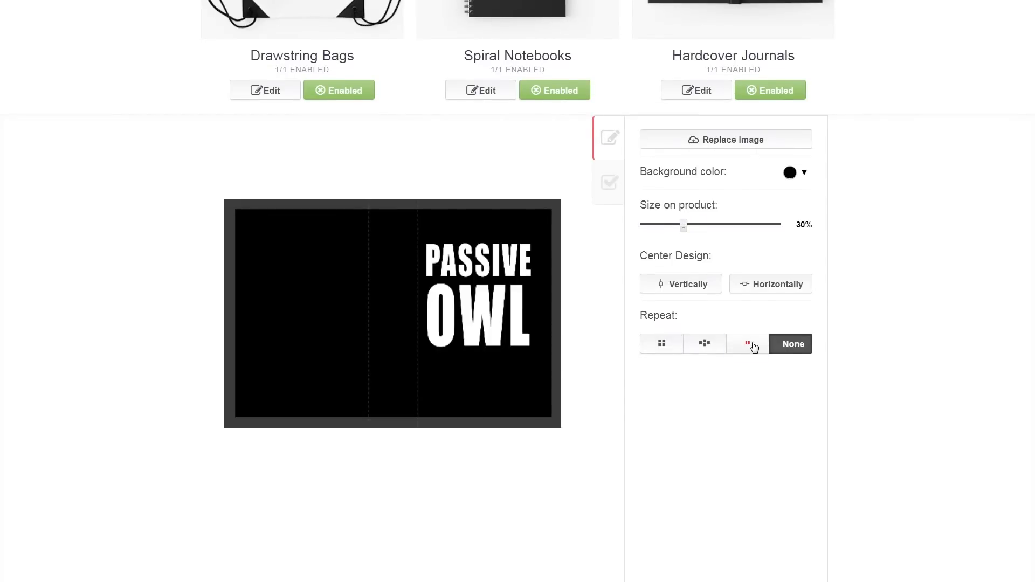
pyautogui.click(750, 345)
pyautogui.scroll(2, 751, 372)
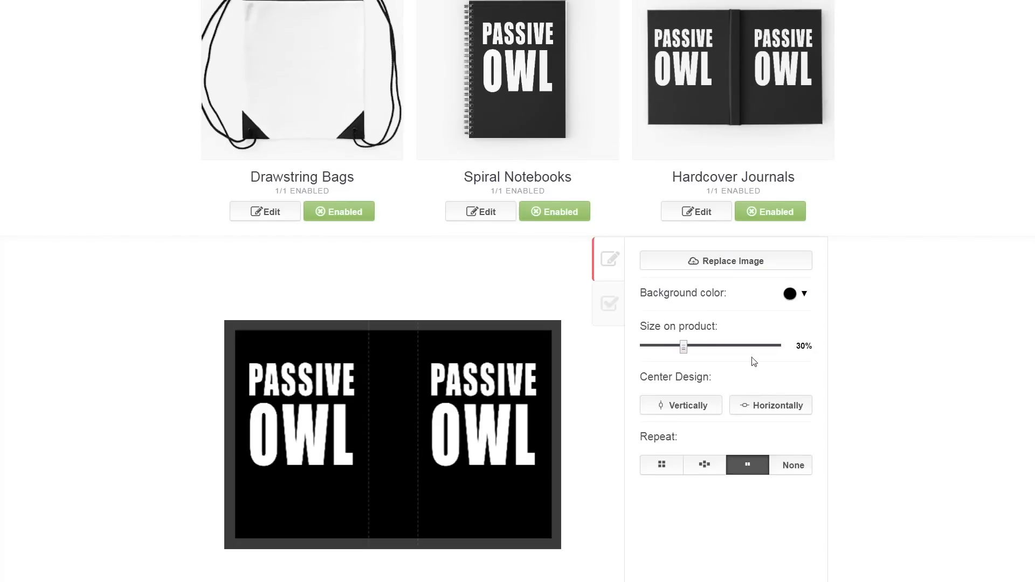
pyautogui.moveTo(675, 353); pyautogui.dragTo(679, 355)
pyautogui.click(697, 409)
pyautogui.click(747, 410)
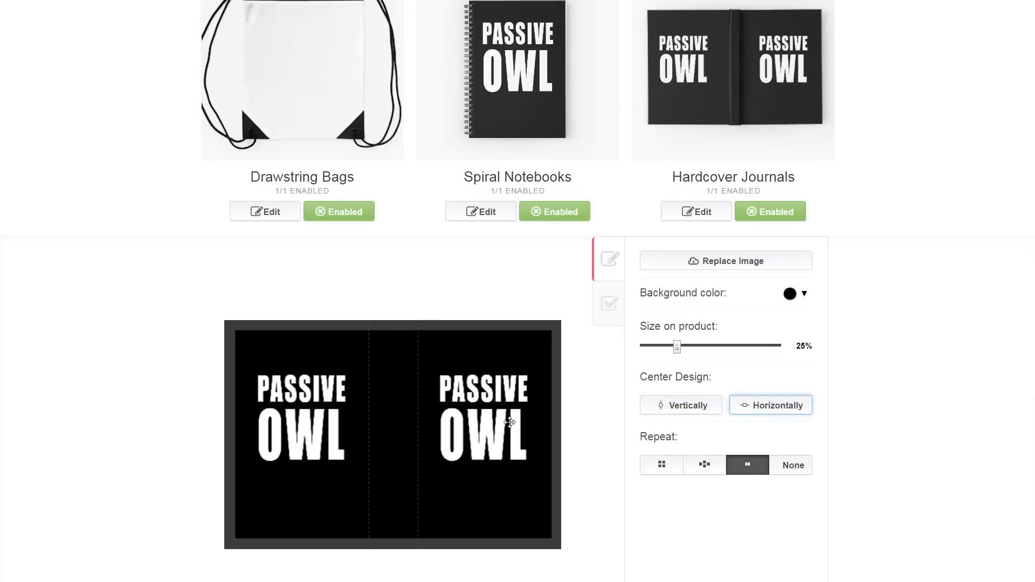
# Step: Try the grid and staggered repeats on the hardcover journal, and return to the one-per-cover repeat
pyautogui.click(703, 465)
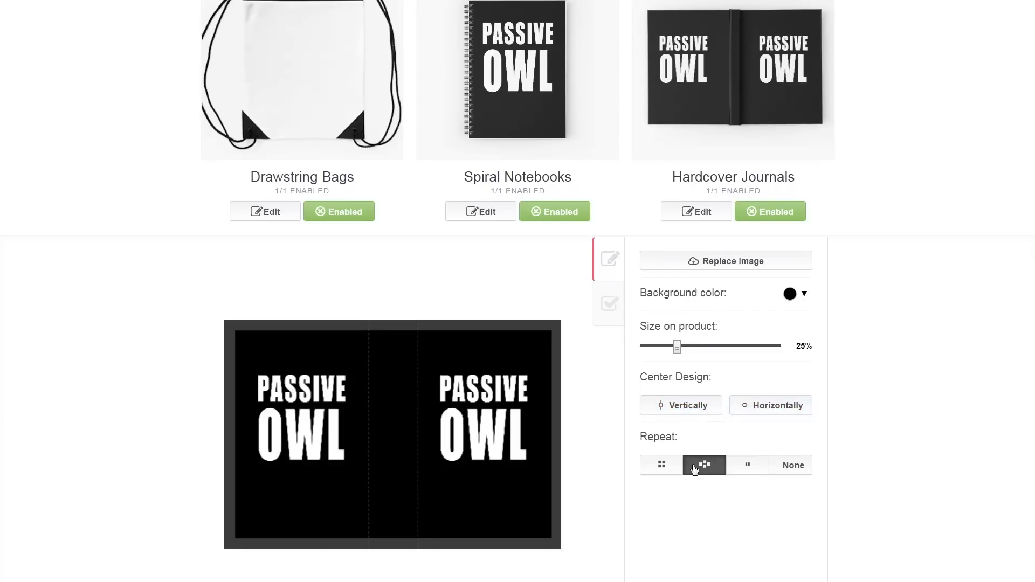
pyautogui.click(662, 467)
pyautogui.click(701, 469)
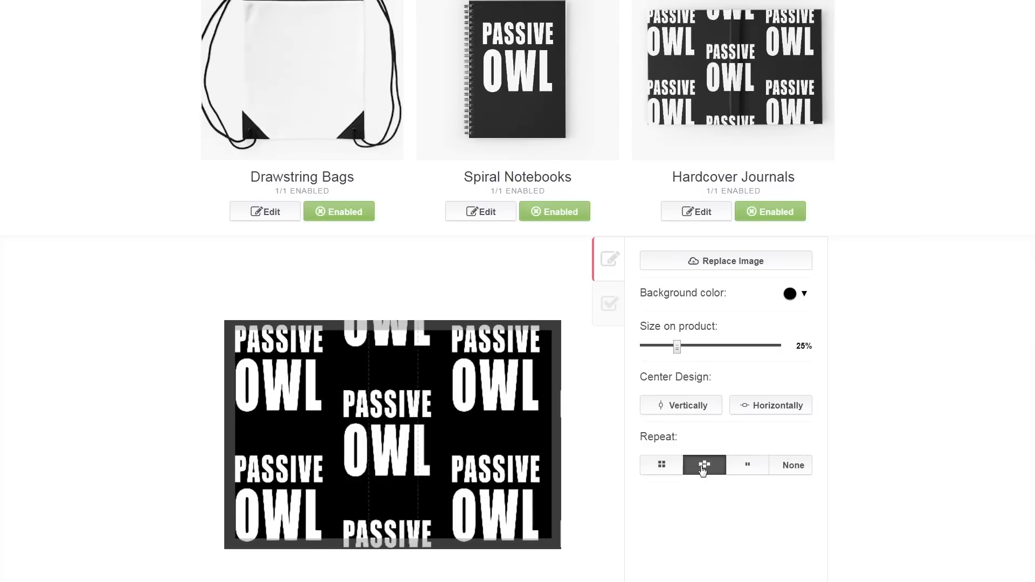
pyautogui.click(747, 465)
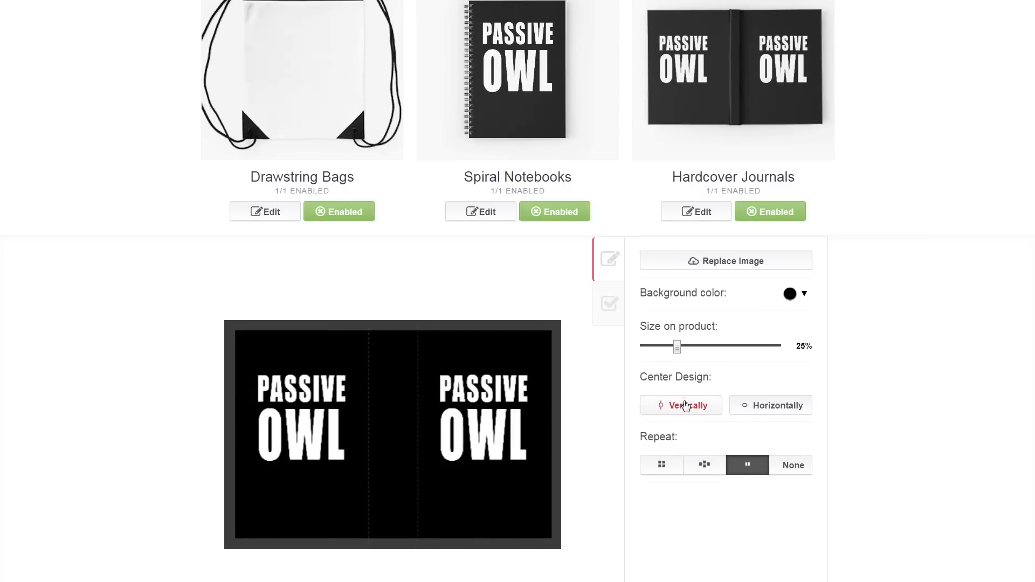
# Step: Open the Clock settings, set a dark grey background colour, and size the design to 46%
pyautogui.scroll(-10, 661, 398)
pyautogui.scroll(-3, 227, 307)
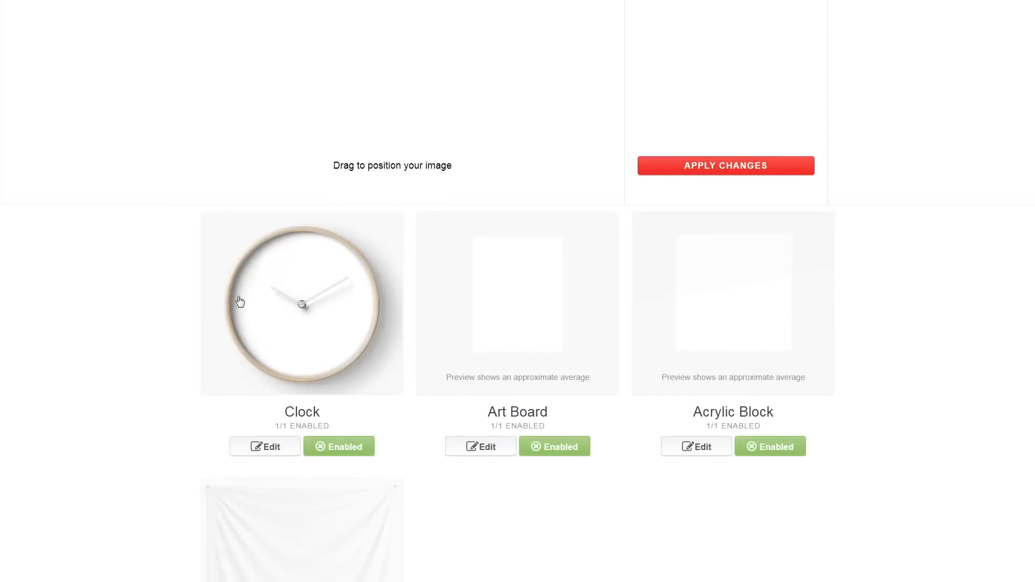
pyautogui.click(264, 219)
pyautogui.scroll(-12, 264, 218)
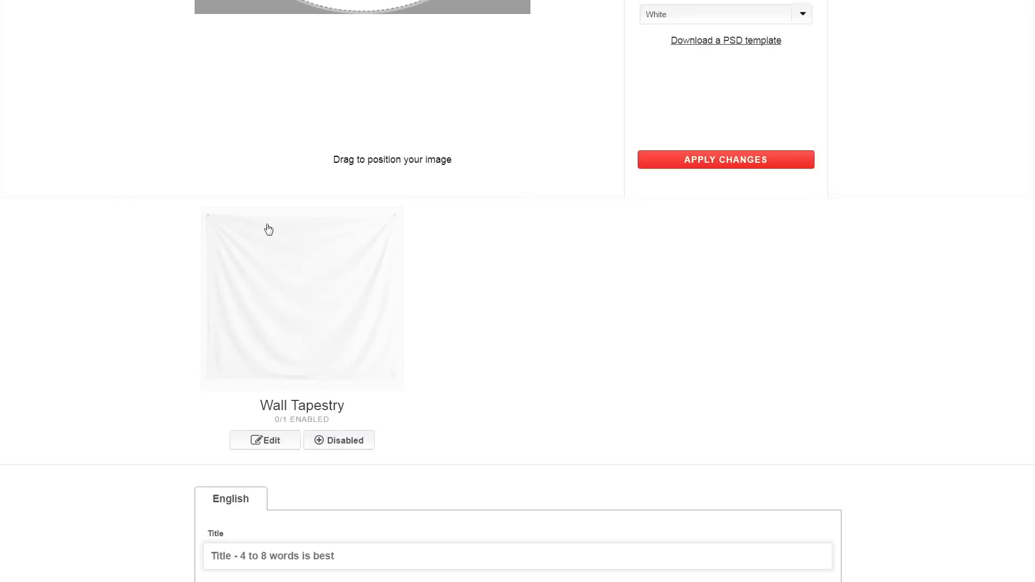
pyautogui.scroll(7, 271, 235)
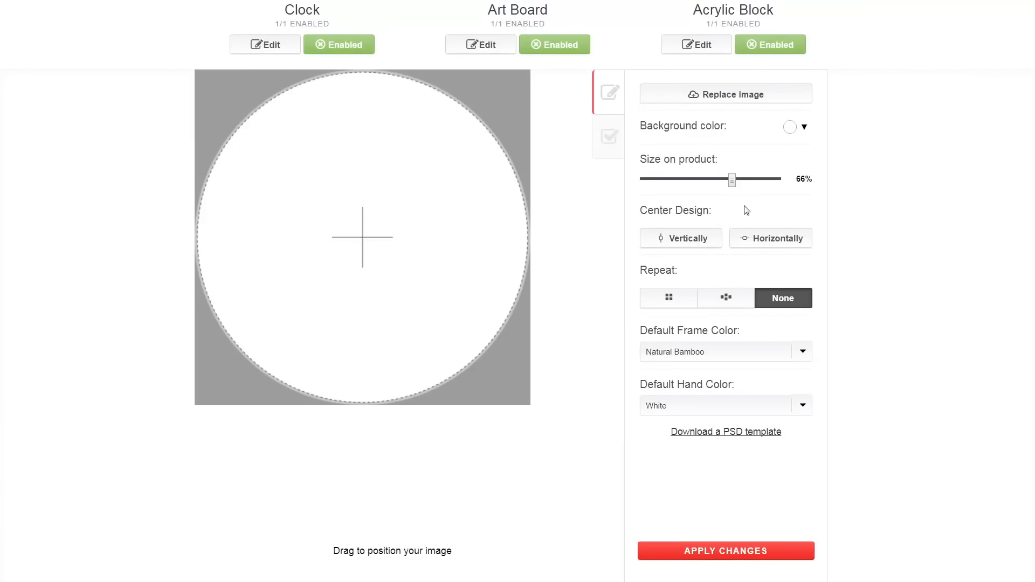
pyautogui.click(797, 134)
pyautogui.moveTo(788, 175); pyautogui.dragTo(779, 217)
pyautogui.click(722, 216)
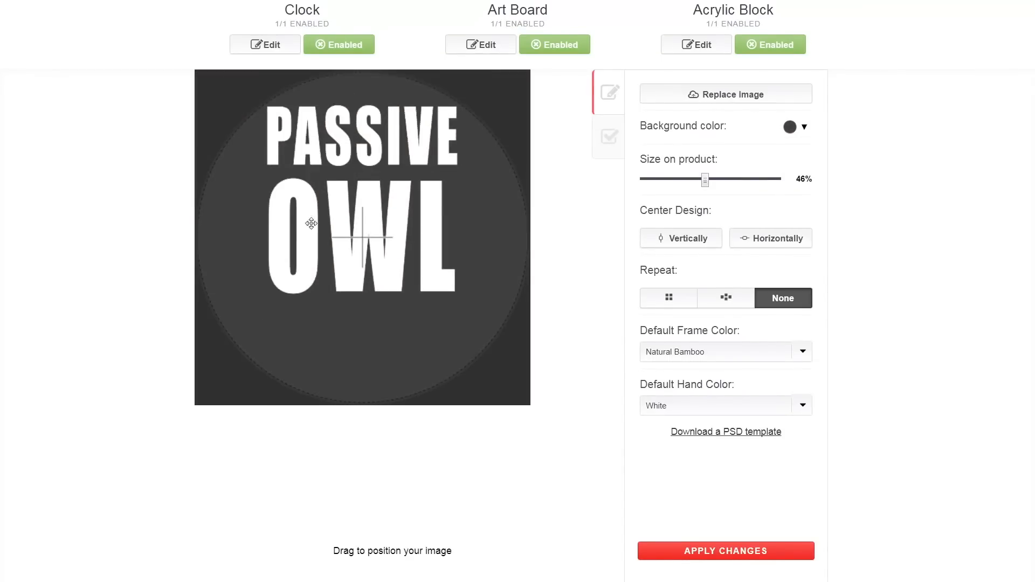
# Step: Move the clock design down to the middle of the clock face and check its placement on the preview
pyautogui.moveTo(312, 221); pyautogui.dragTo(312, 244)
pyautogui.scroll(5, 318, 232)
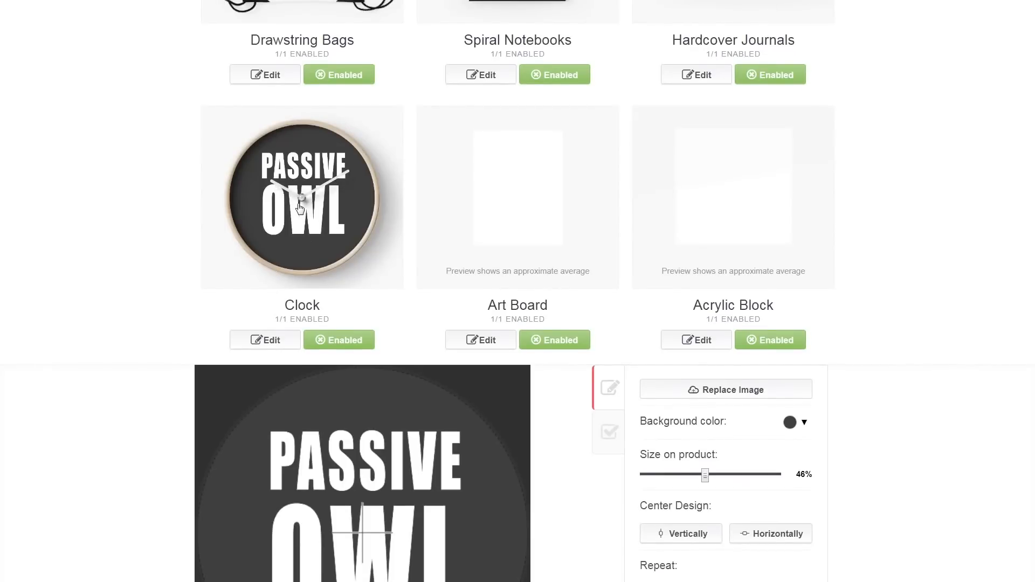
pyautogui.scroll(-1, 315, 203)
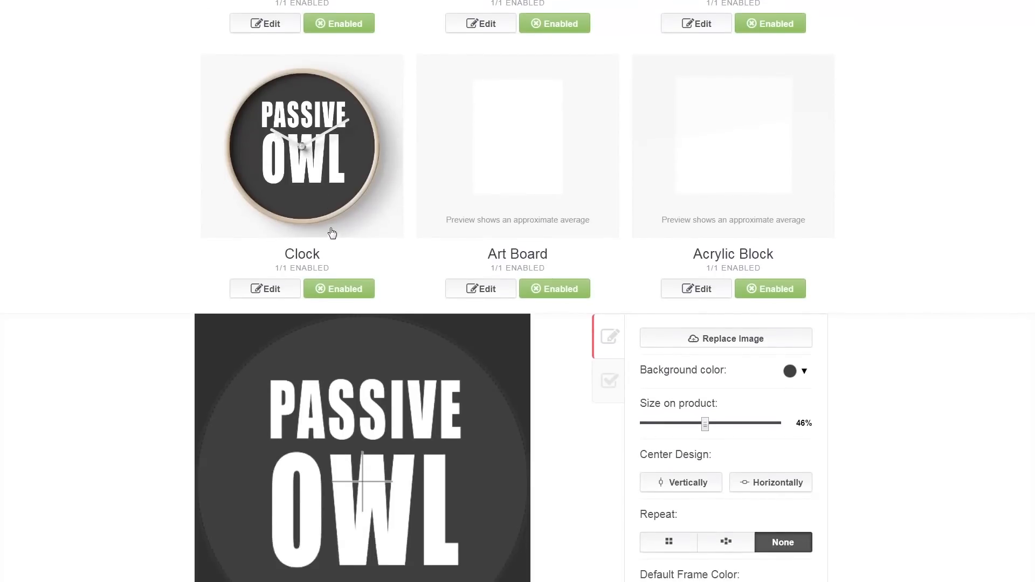
pyautogui.moveTo(394, 414); pyautogui.dragTo(392, 417)
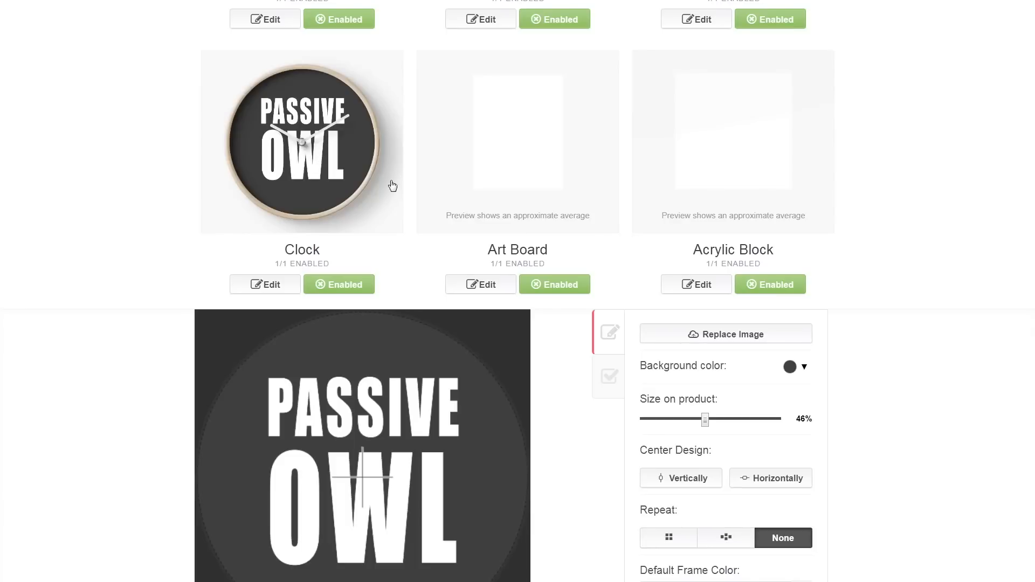
# Step: Open the Art Board settings, set a dark grey background, and move the design slightly down from the upper edge
pyautogui.click(534, 172)
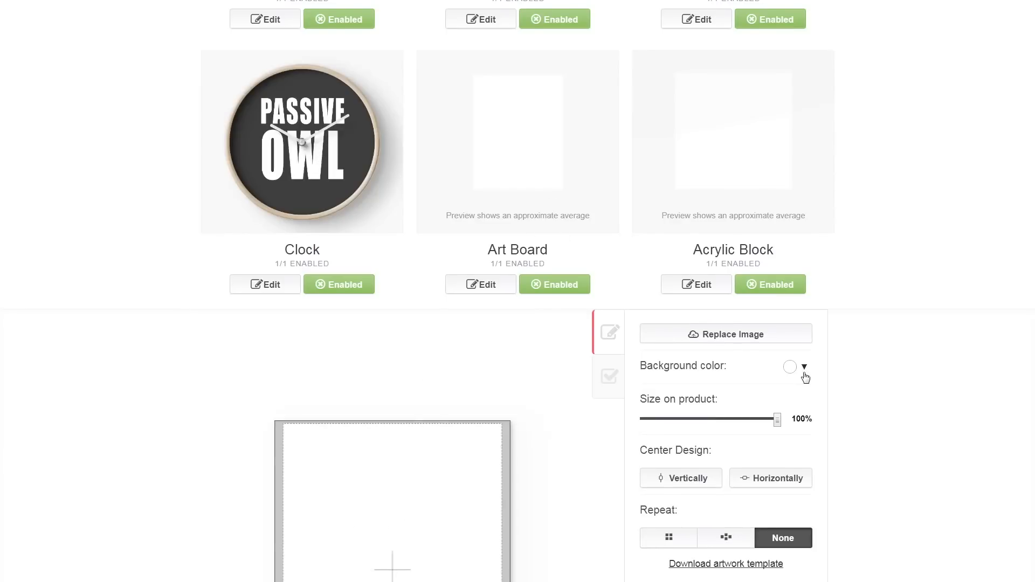
pyautogui.click(804, 367)
pyautogui.click(791, 458)
pyautogui.click(672, 401)
pyautogui.scroll(-1, 447, 427)
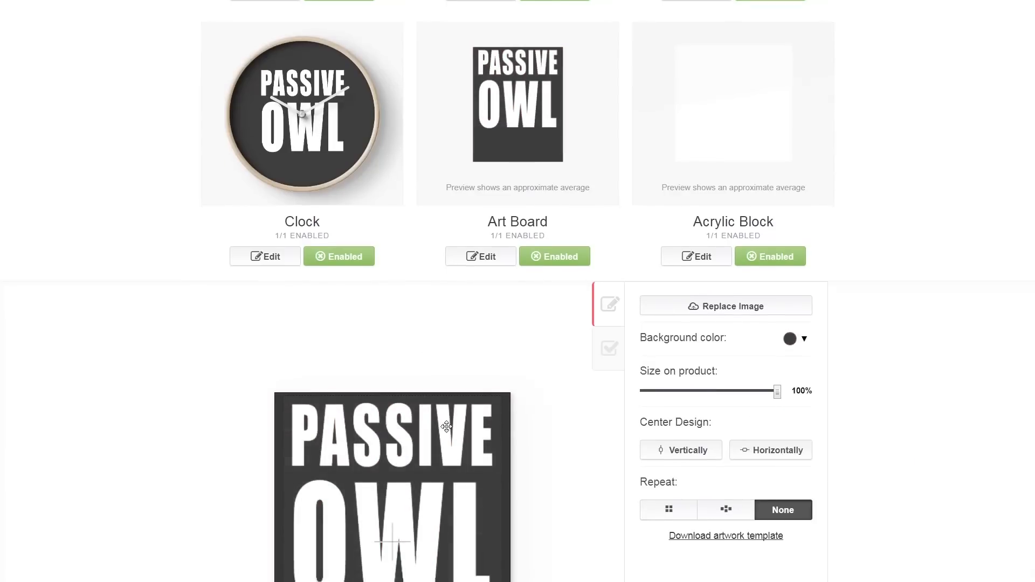
pyautogui.scroll(2, 762, 131)
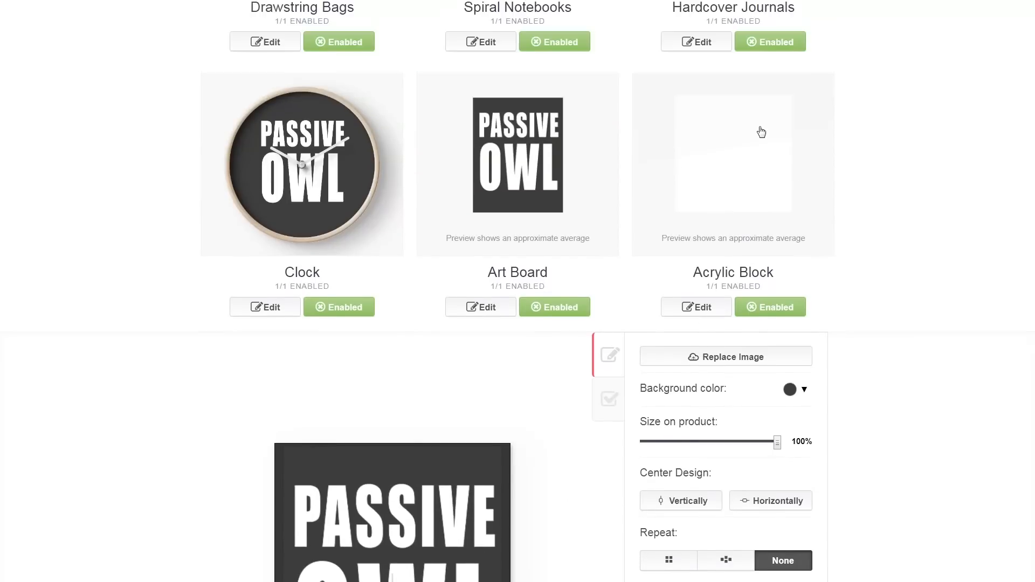
# Step: Open the Acrylic Block settings, set a black background colour, and check the design on the preview
pyautogui.click(754, 290)
pyautogui.scroll(-5, 755, 280)
pyautogui.click(799, 135)
pyautogui.click(802, 237)
pyautogui.click(866, 102)
pyautogui.scroll(6, 654, 224)
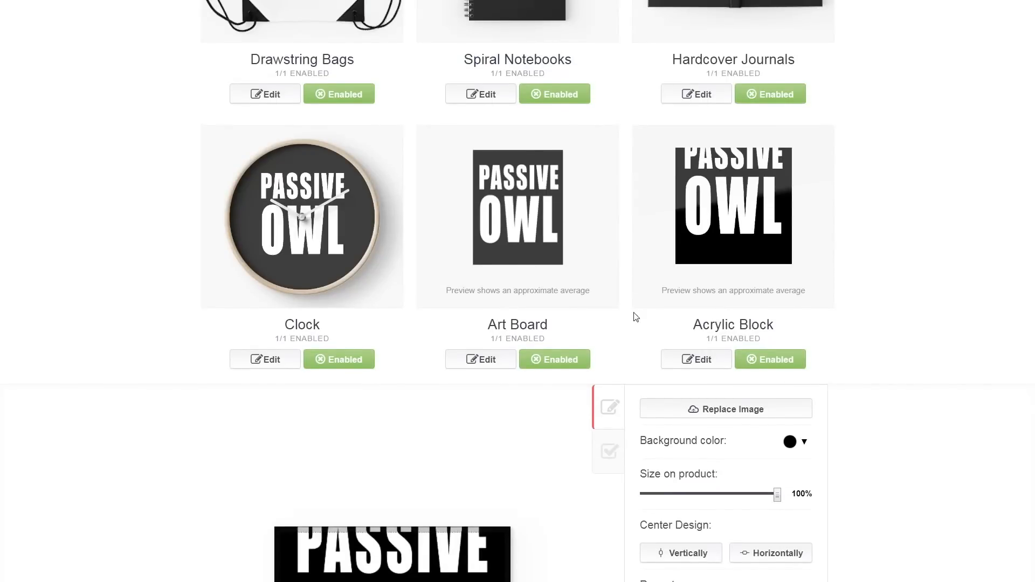
pyautogui.scroll(-3, 707, 227)
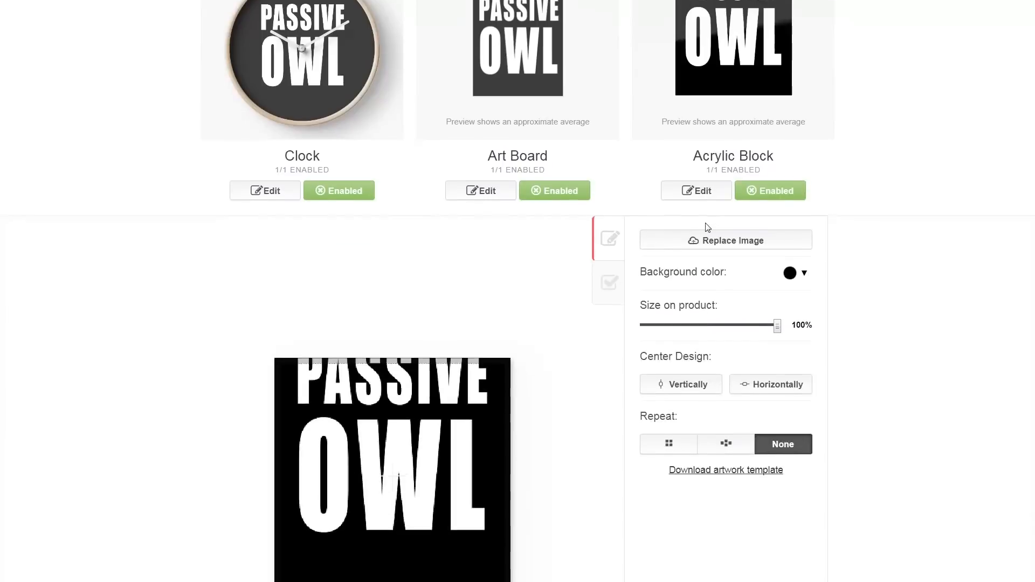
# Step: Open the Wall Tapestry settings and check the product's availability and markup
pyautogui.scroll(-10, 708, 227)
pyautogui.click(345, 405)
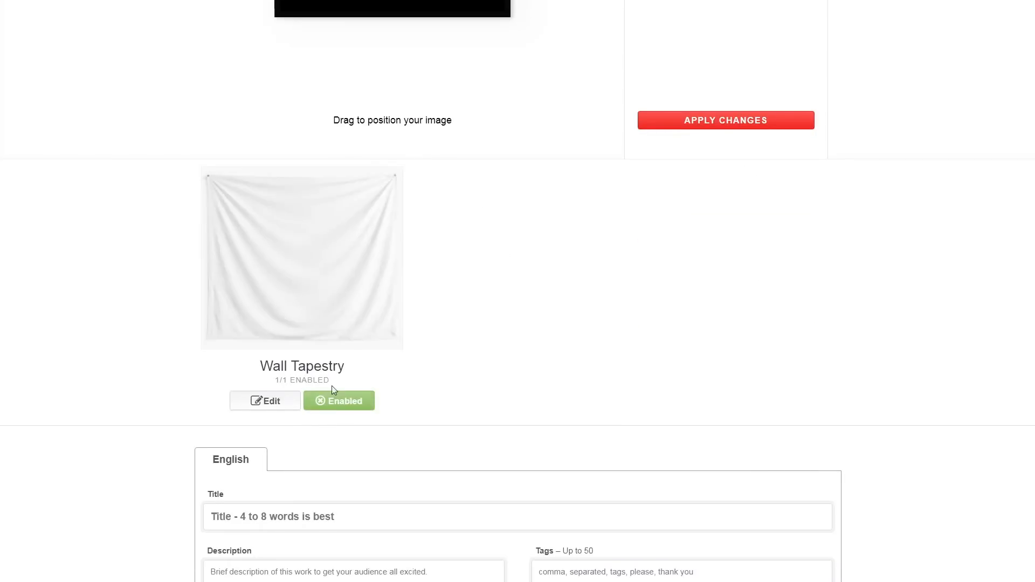
pyautogui.scroll(1, 302, 350)
pyautogui.click(274, 354)
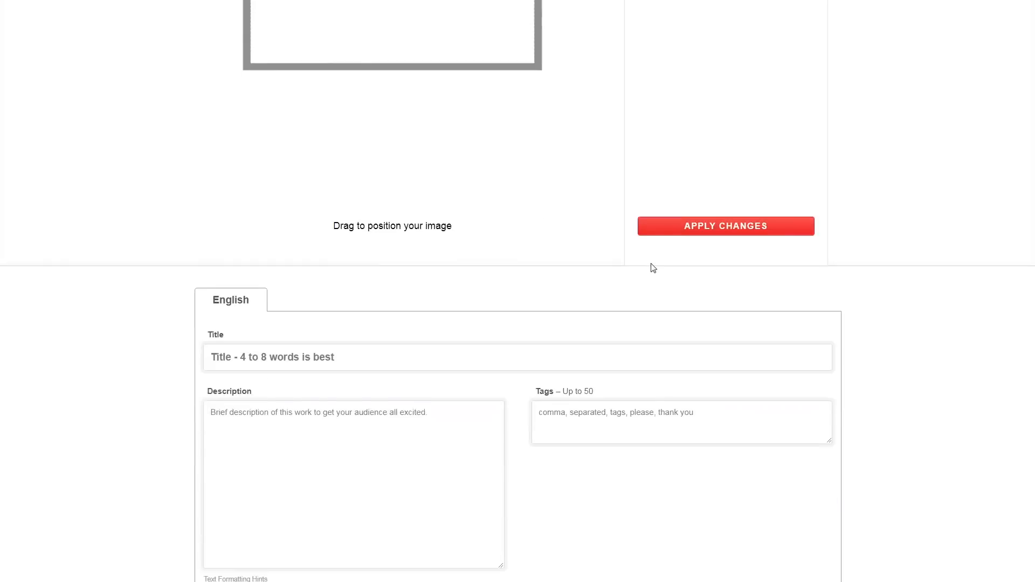
pyautogui.click(603, 80)
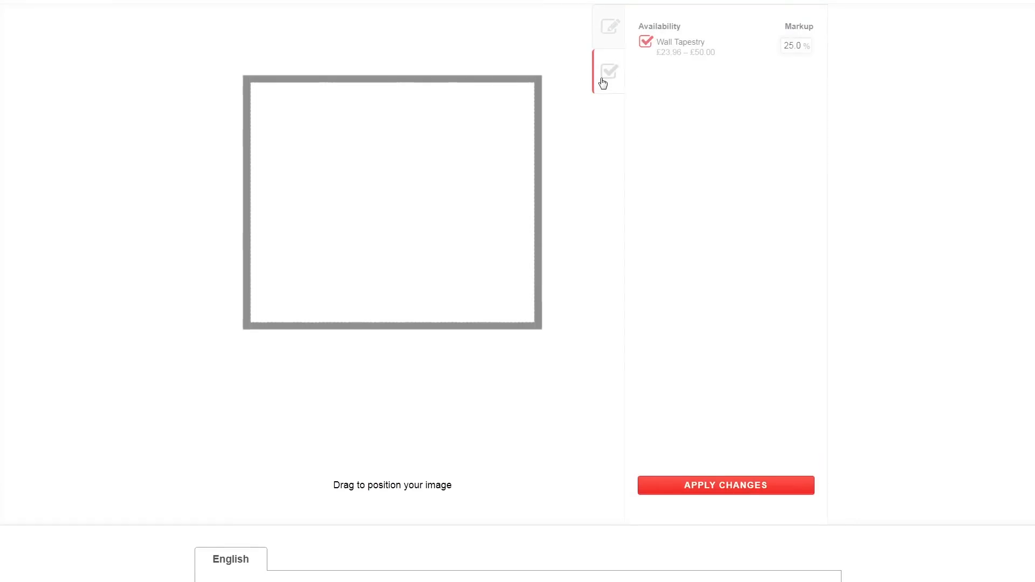
pyautogui.scroll(2, 636, 108)
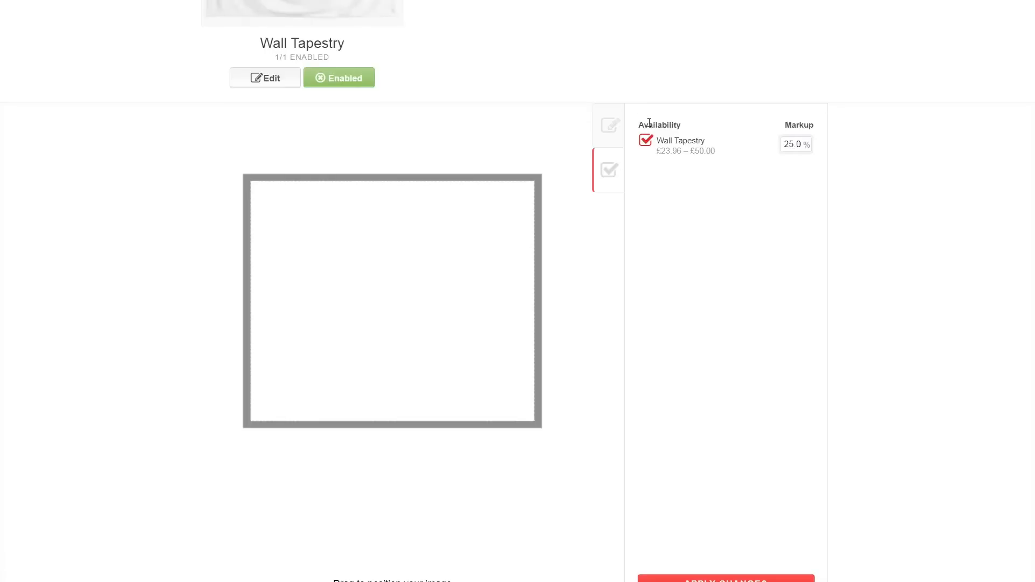
# Step: Return to the Wall Tapestry design settings and set a black background colour
pyautogui.click(603, 141)
pyautogui.scroll(2, 603, 141)
pyautogui.click(803, 248)
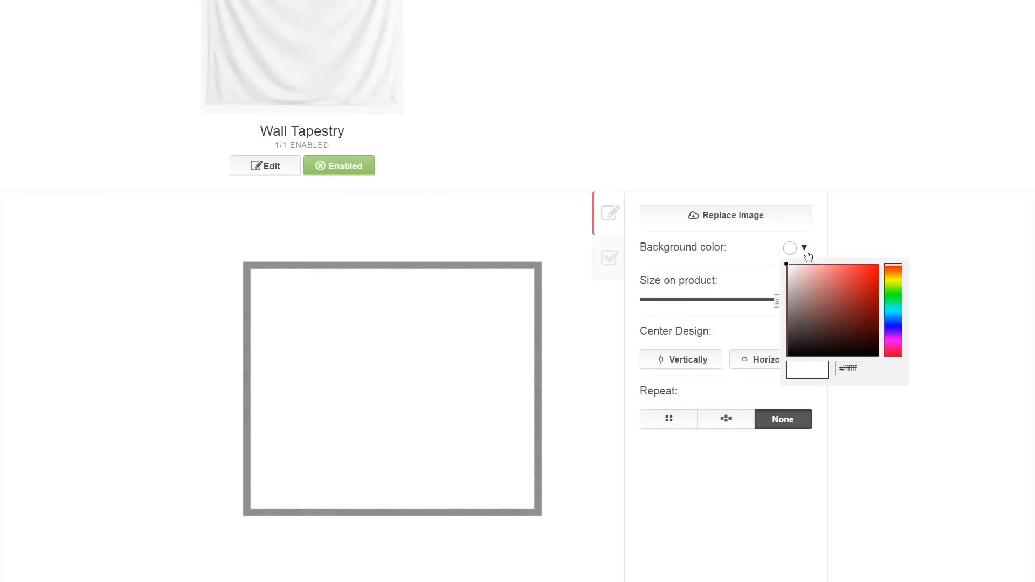
pyautogui.click(787, 355)
pyautogui.click(757, 385)
# Step: Move the tapestry design slightly down towards the middle, check it on the preview, and apply the changes
pyautogui.moveTo(421, 343); pyautogui.dragTo(423, 364)
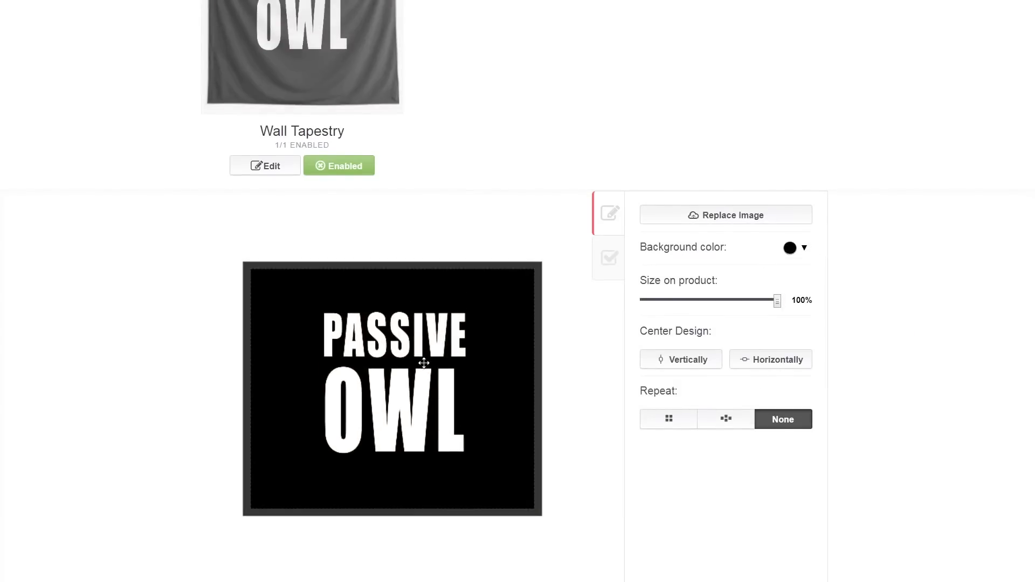
pyautogui.scroll(2, 418, 344)
pyautogui.scroll(-4, 602, 285)
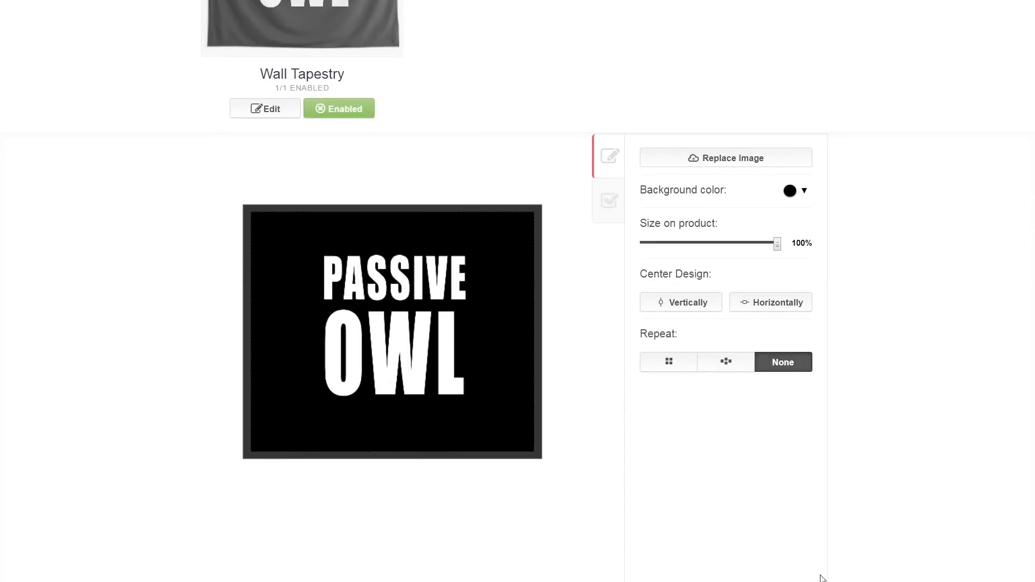
pyautogui.click(717, 538)
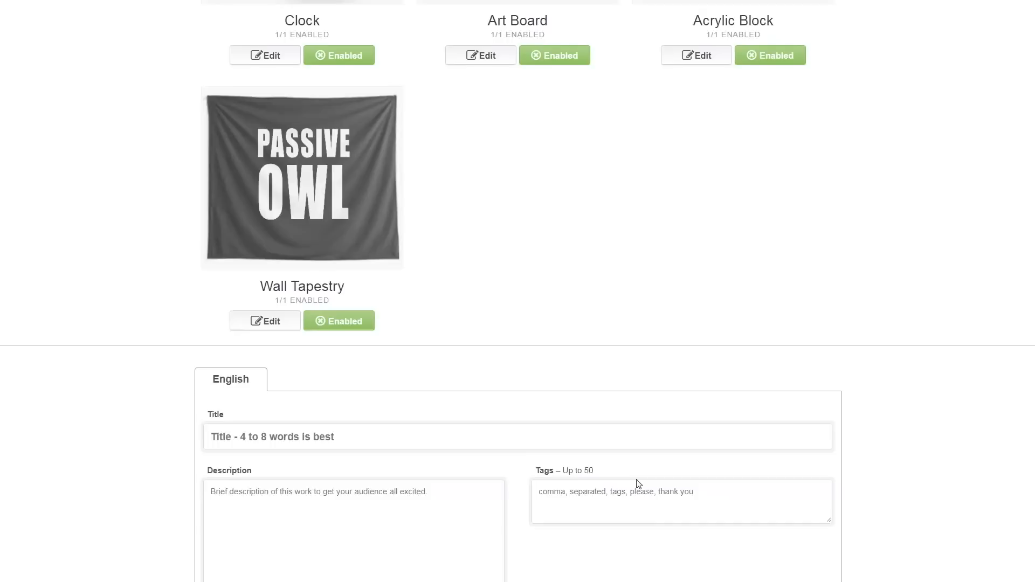
# Step: Review the product previews from the Wall Tapestry back up to Standard Print Clothing
pyautogui.scroll(5, 563, 380)
pyautogui.scroll(12, 549, 392)
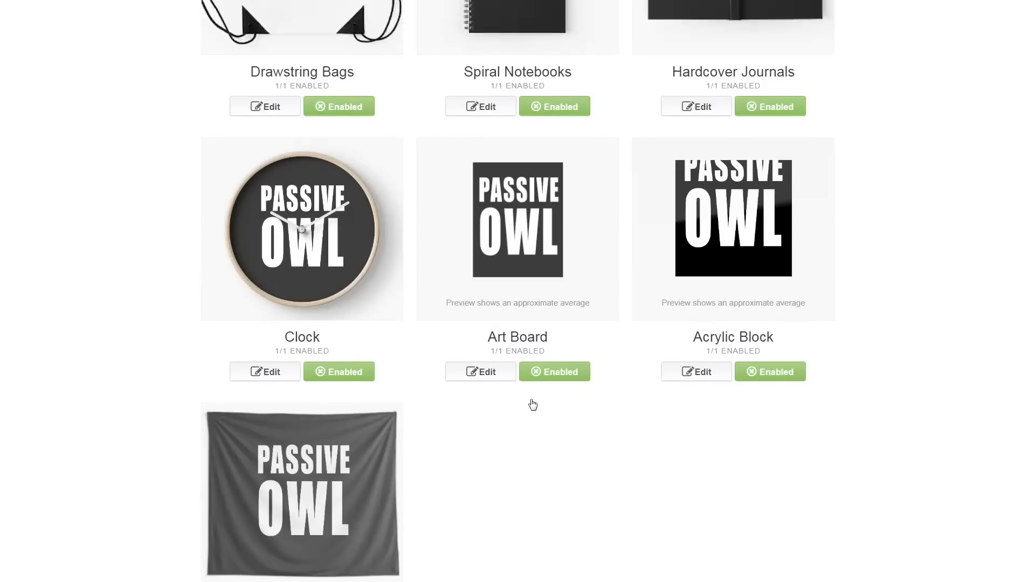
pyautogui.scroll(20, 517, 391)
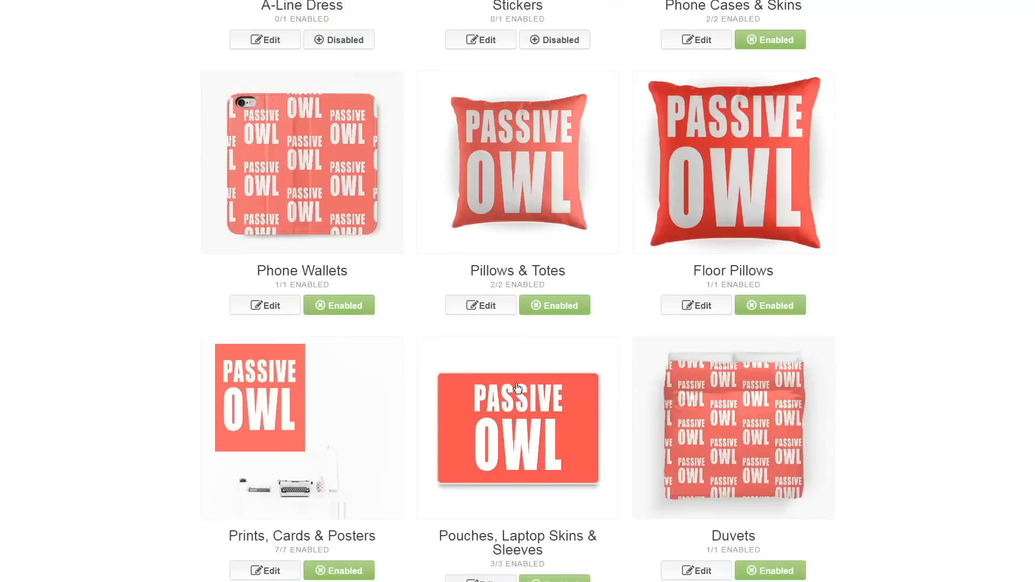
pyautogui.scroll(5, 491, 388)
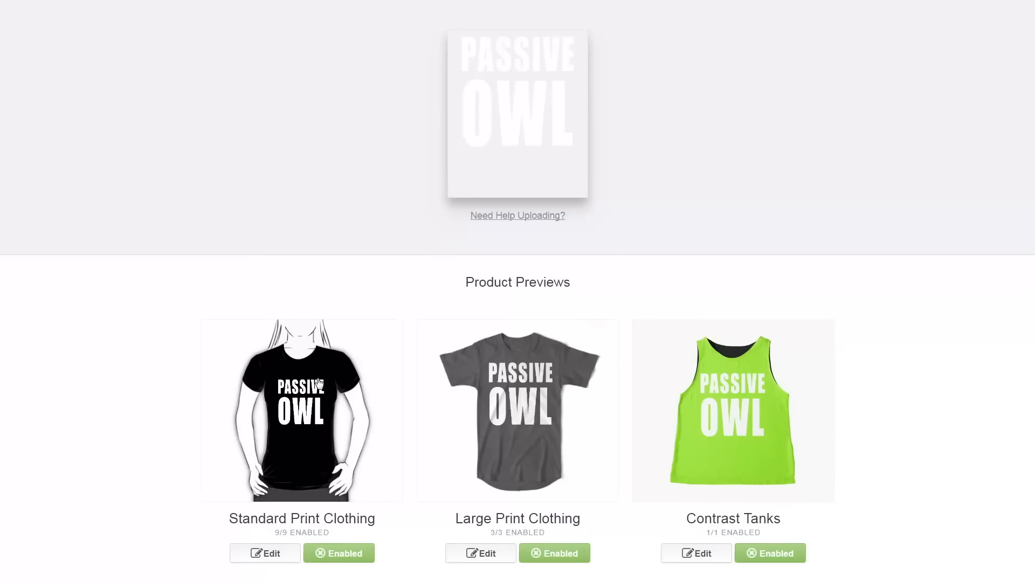